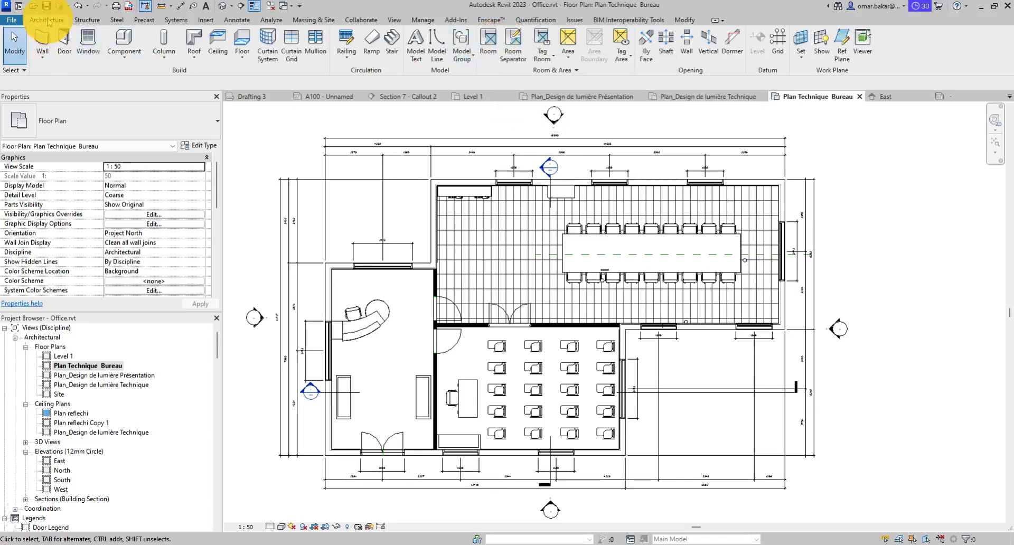
Place tagged rooms in the reception area with the curved desk and in the large tiled room with the long table.
{"action": "left_click", "coordinate": [489, 47]}
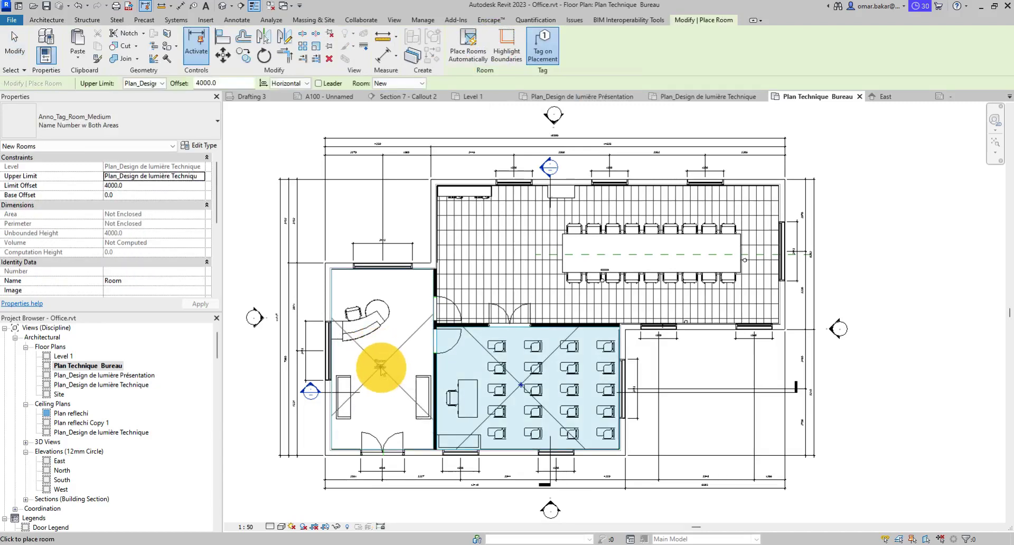
{"action": "scroll", "coordinate": [380, 368], "scroll_direction": "up", "scroll_amount": 3}
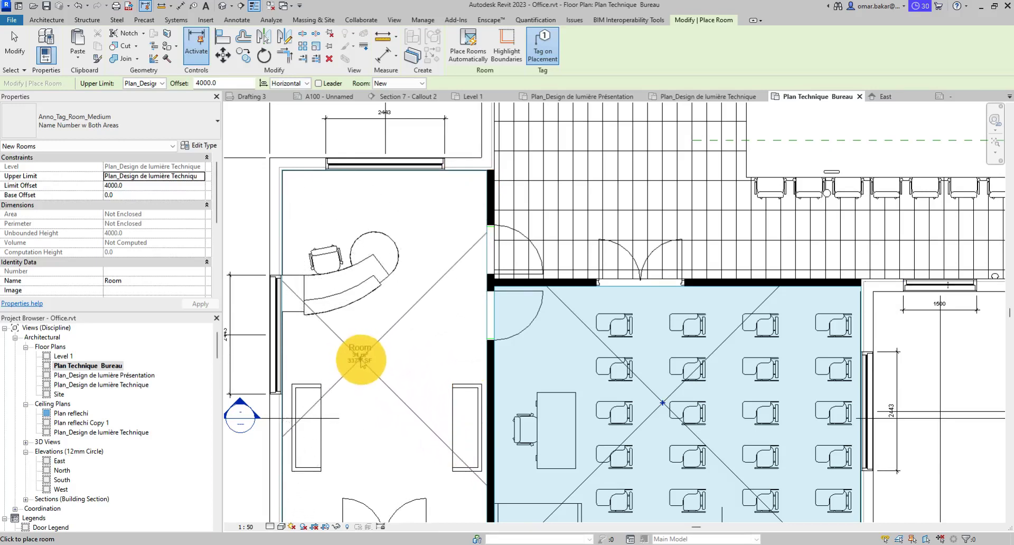
{"action": "middle_click_drag", "start_coordinate": [363, 357], "coordinate": [365, 310]}
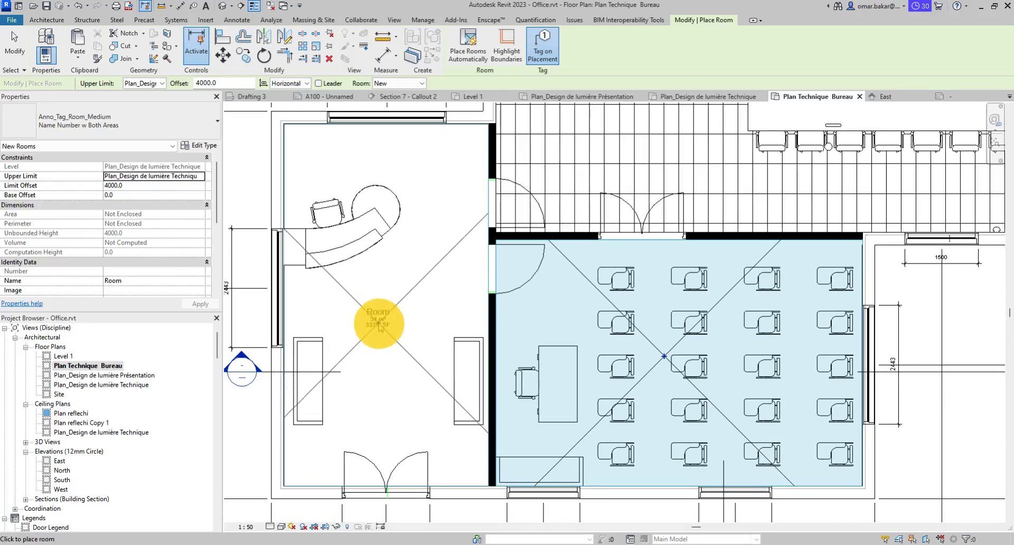
{"action": "left_click", "coordinate": [379, 324]}
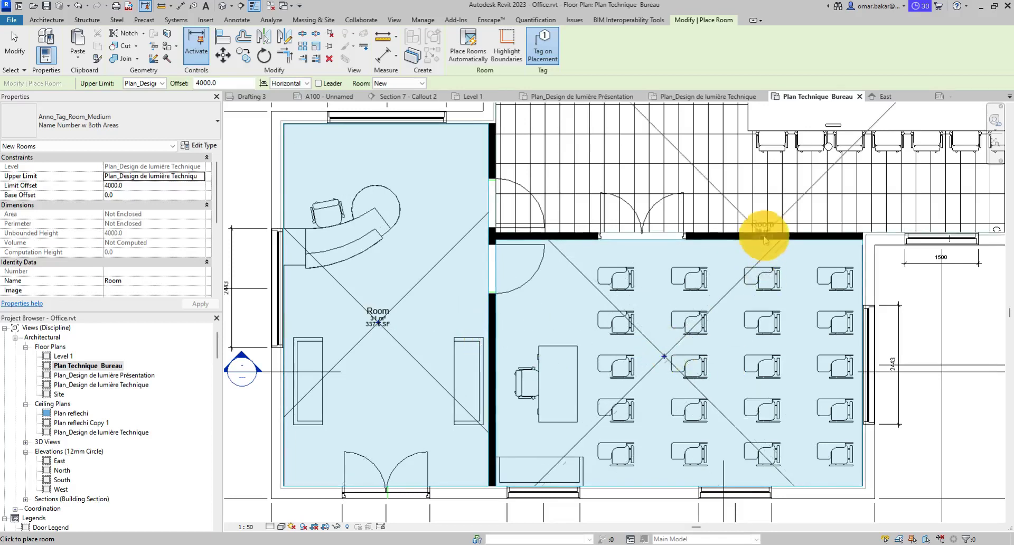
{"action": "middle_click_drag", "start_coordinate": [759, 233], "coordinate": [638, 359]}
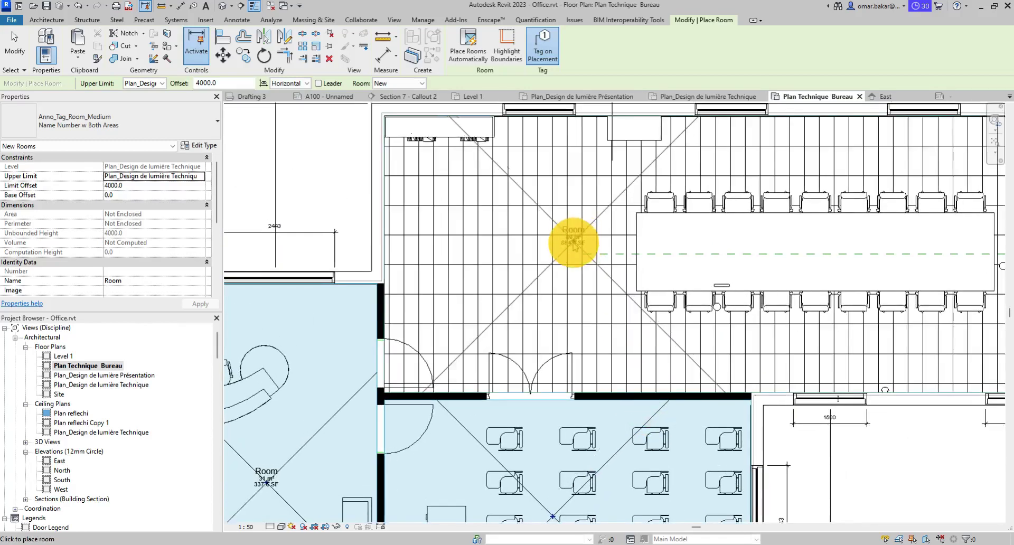
{"action": "left_click", "coordinate": [573, 255]}
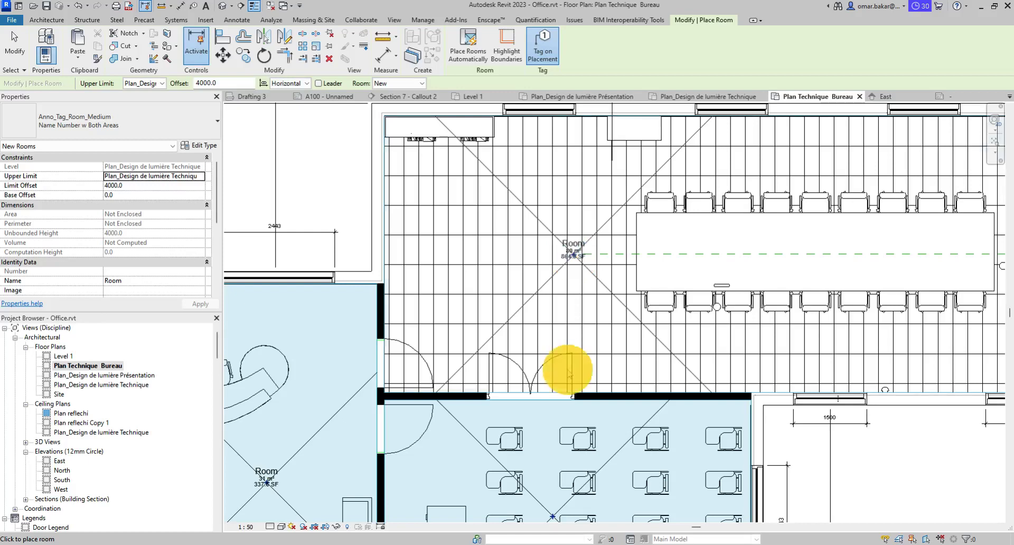
Try to place another room in the classroom with the rows of seats and delete the redundant room.
{"action": "middle_click_drag", "start_coordinate": [572, 436], "coordinate": [606, 185]}
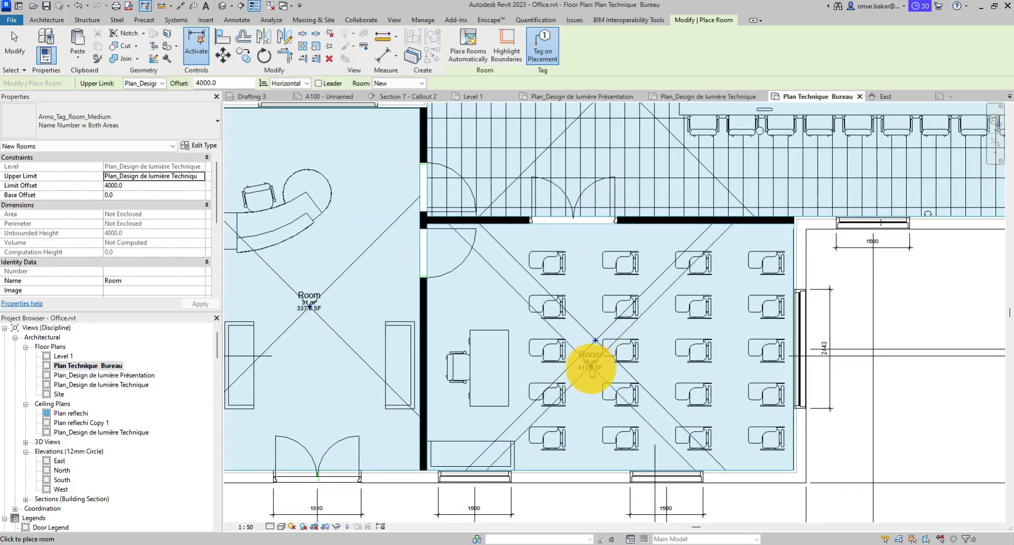
{"action": "left_click", "coordinate": [590, 373]}
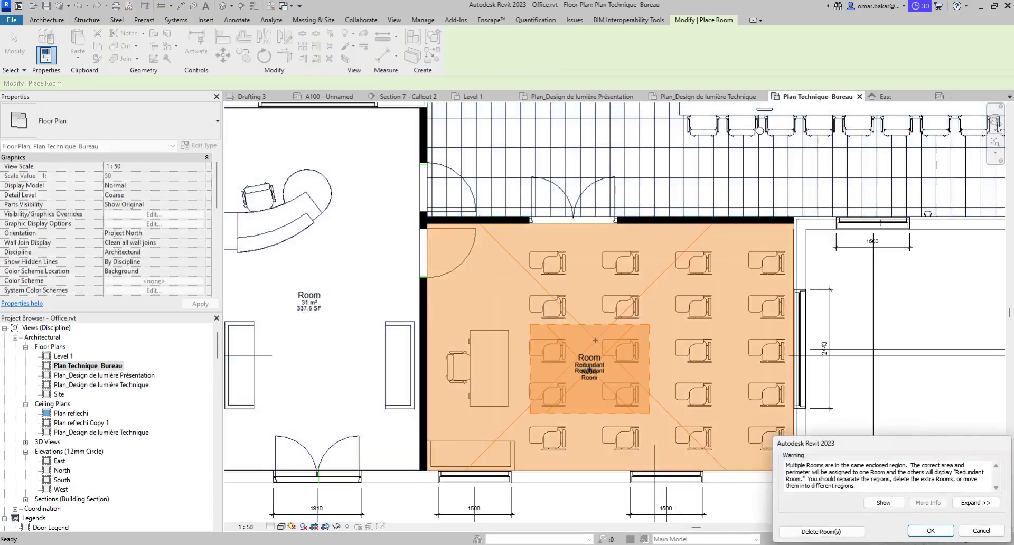
{"action": "left_click", "coordinate": [818, 531]}
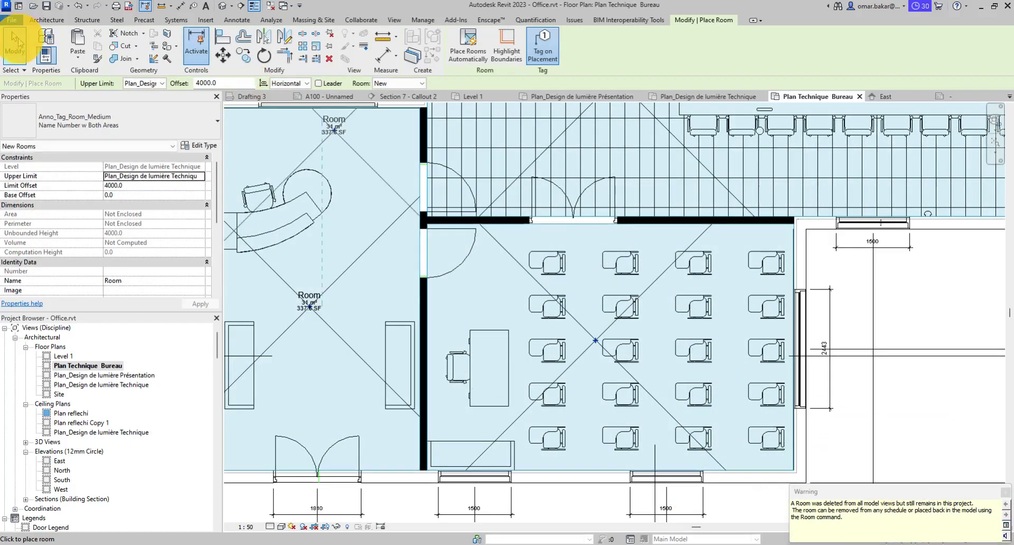
{"action": "left_click", "coordinate": [14, 42]}
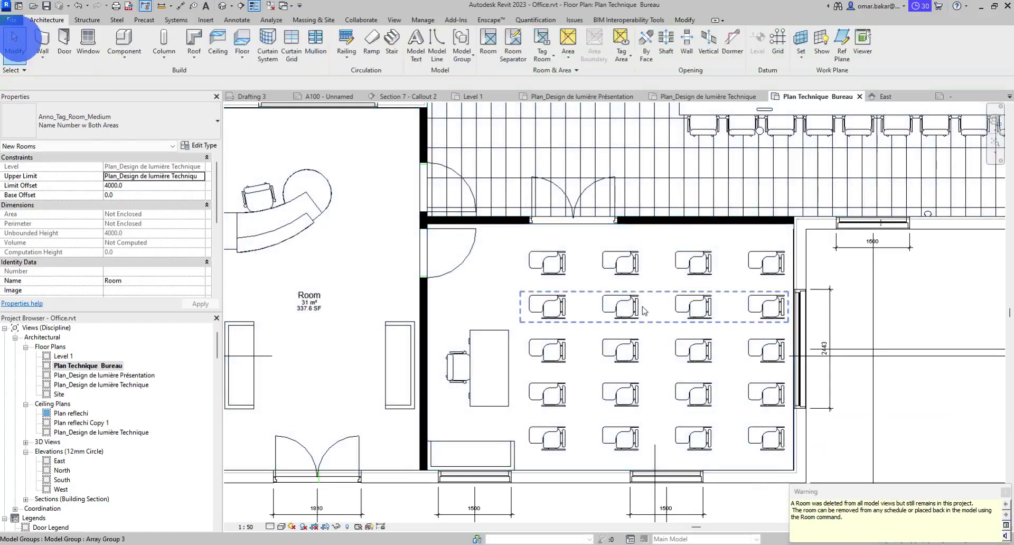
Move the large tiled room's tag away from the long table, close to the room's west wall.
{"action": "scroll", "coordinate": [702, 301], "scroll_direction": "down", "scroll_amount": 5}
{"action": "middle_click_drag", "start_coordinate": [615, 253], "coordinate": [595, 316]}
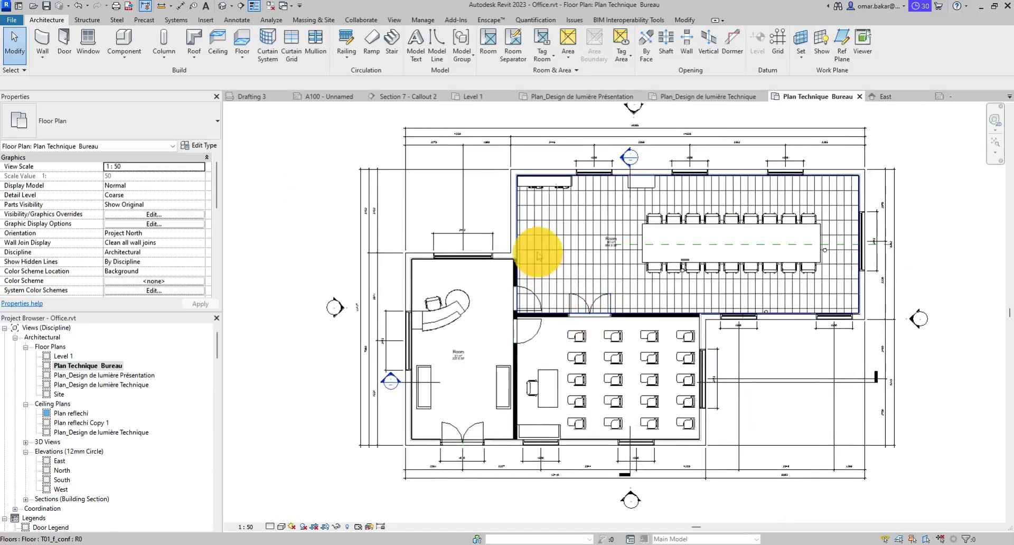
{"action": "scroll", "coordinate": [536, 249], "scroll_direction": "up", "scroll_amount": 2}
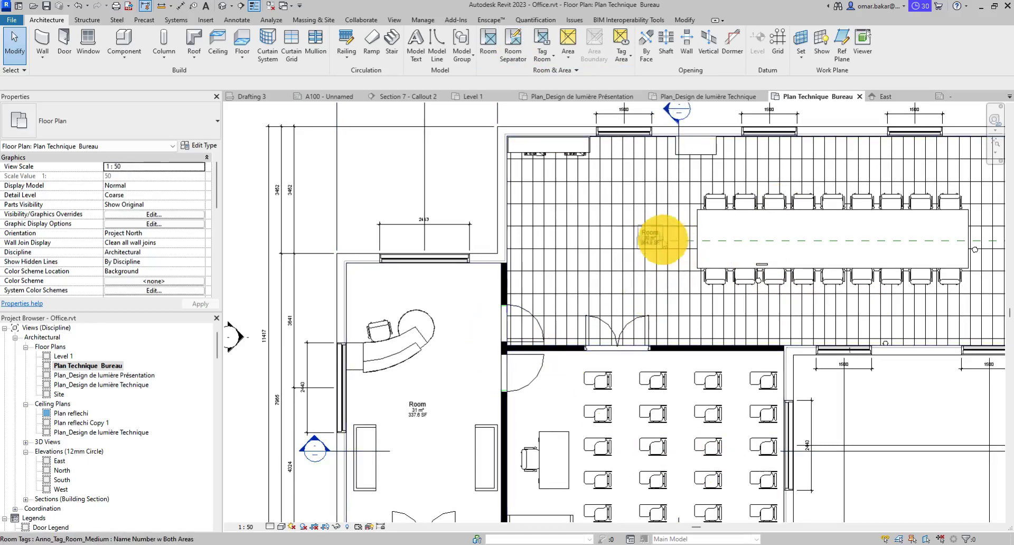
{"action": "scroll", "coordinate": [657, 238], "scroll_direction": "up", "scroll_amount": 3}
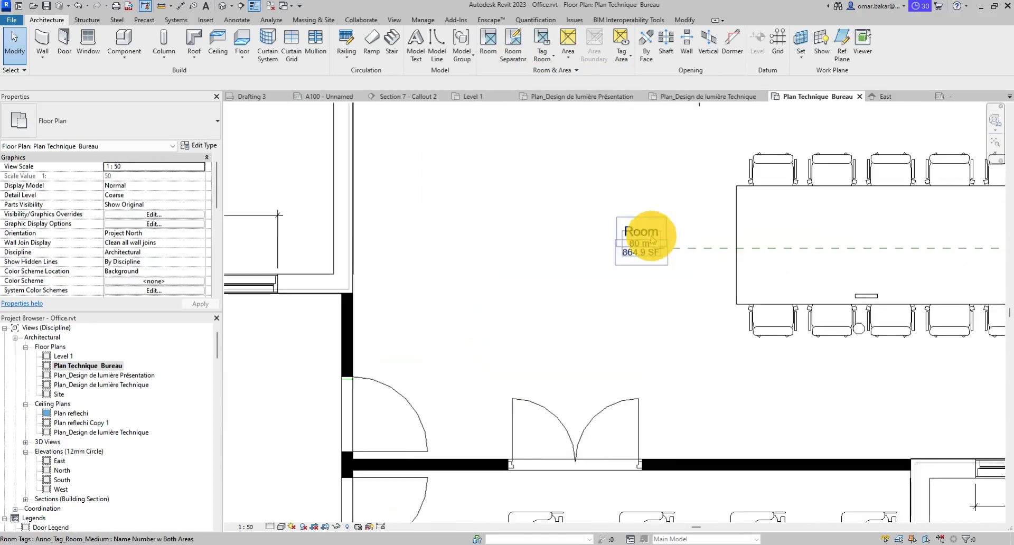
{"action": "left_click", "coordinate": [640, 239]}
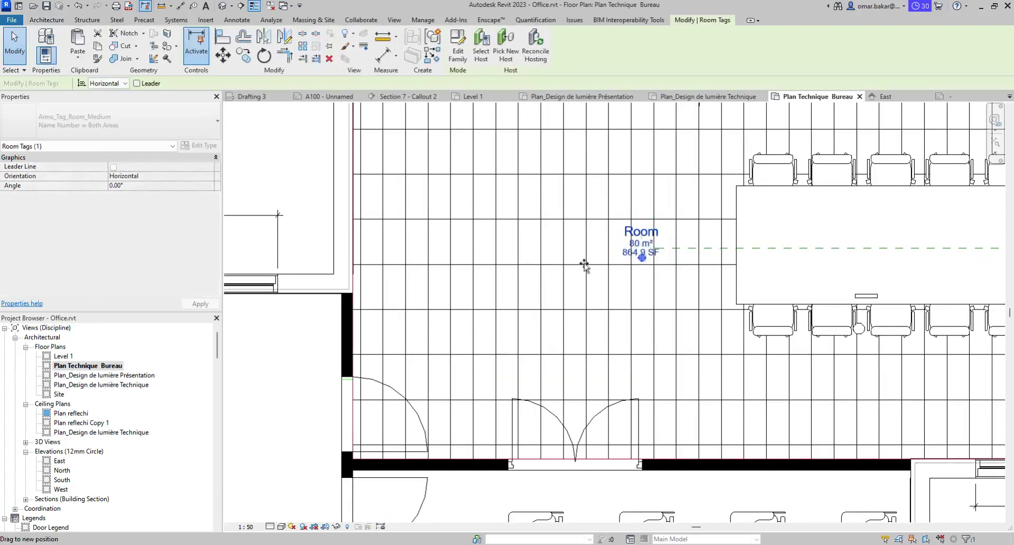
{"action": "left_click_drag", "start_coordinate": [641, 255], "coordinate": [437, 249]}
{"action": "scroll", "coordinate": [628, 296], "scroll_direction": "down", "scroll_amount": 3}
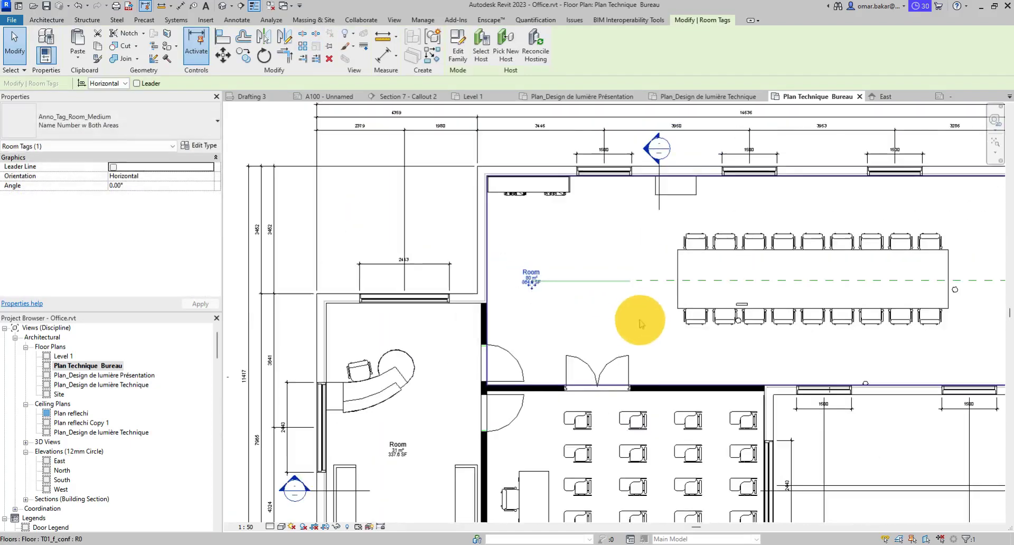
{"action": "middle_click_drag", "start_coordinate": [624, 307], "coordinate": [556, 316]}
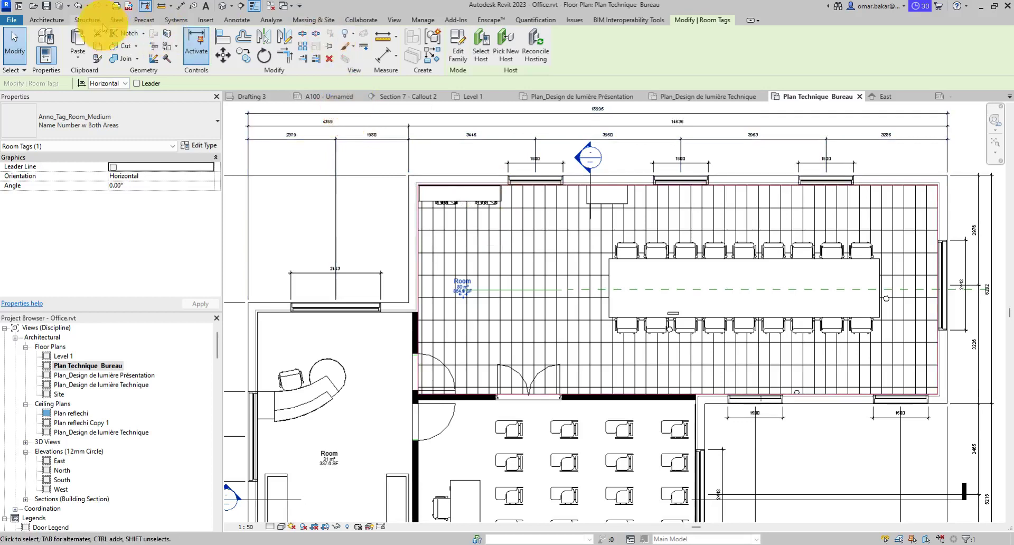
Draw a vertical room separation line across the large tiled room, about 4590 mm from its west wall, just before the long table.
{"action": "left_click", "coordinate": [55, 22]}
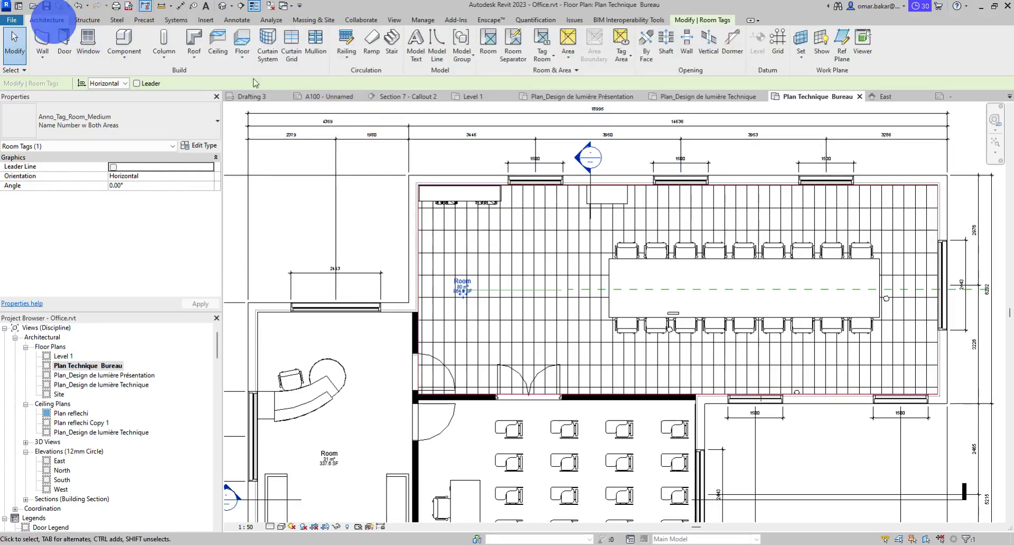
{"action": "left_click", "coordinate": [513, 47]}
{"action": "left_click", "coordinate": [586, 186]}
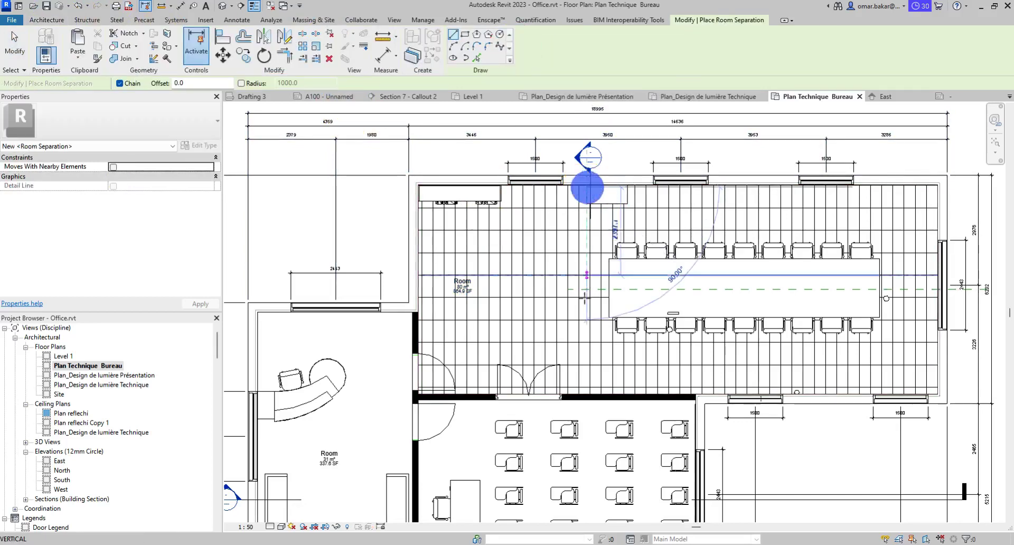
{"action": "left_click", "coordinate": [591, 396]}
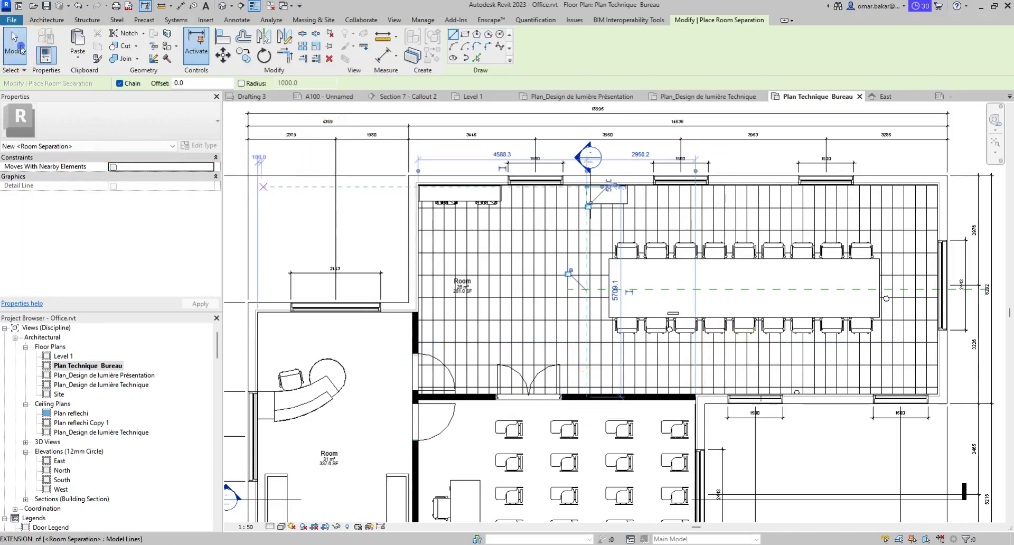
{"action": "left_click", "coordinate": [21, 49]}
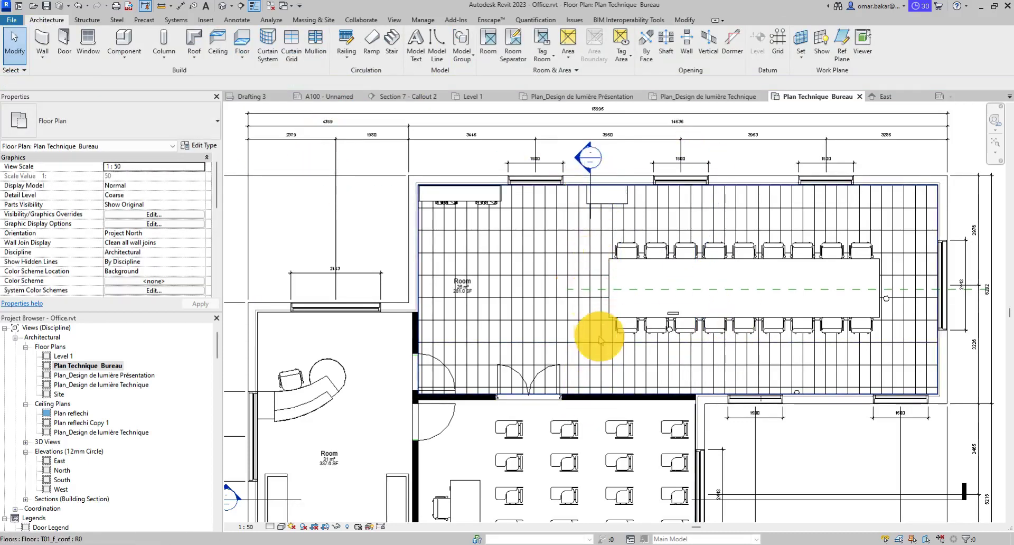
Place a tagged room in the separated area around the long table, with its tag above the table.
{"action": "left_click", "coordinate": [488, 42]}
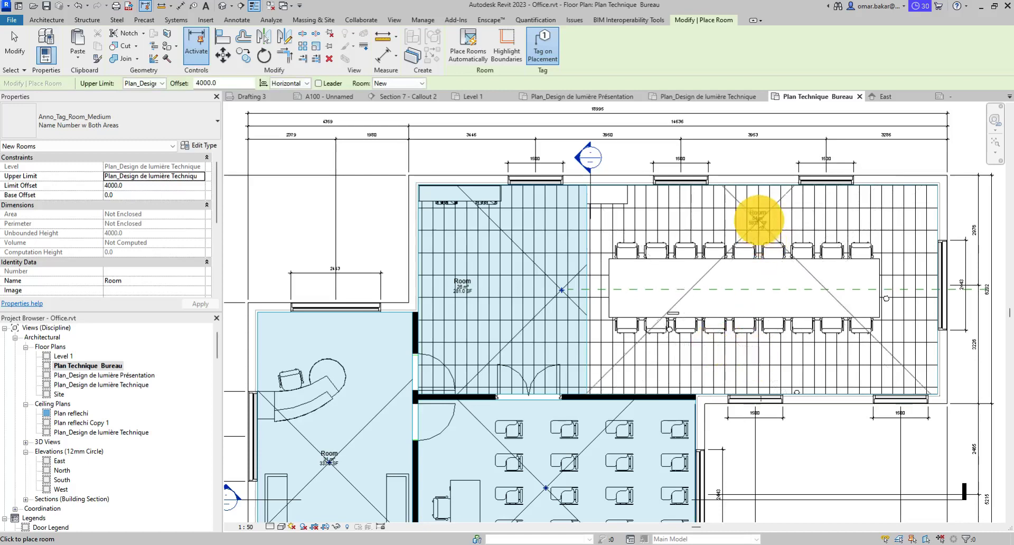
{"action": "left_click", "coordinate": [759, 218]}
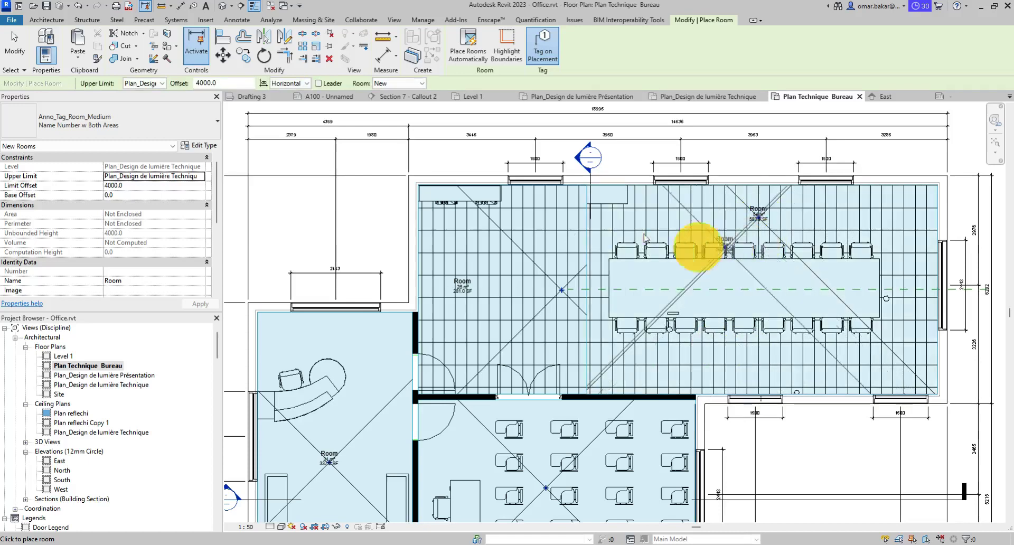
{"action": "left_click", "coordinate": [15, 43]}
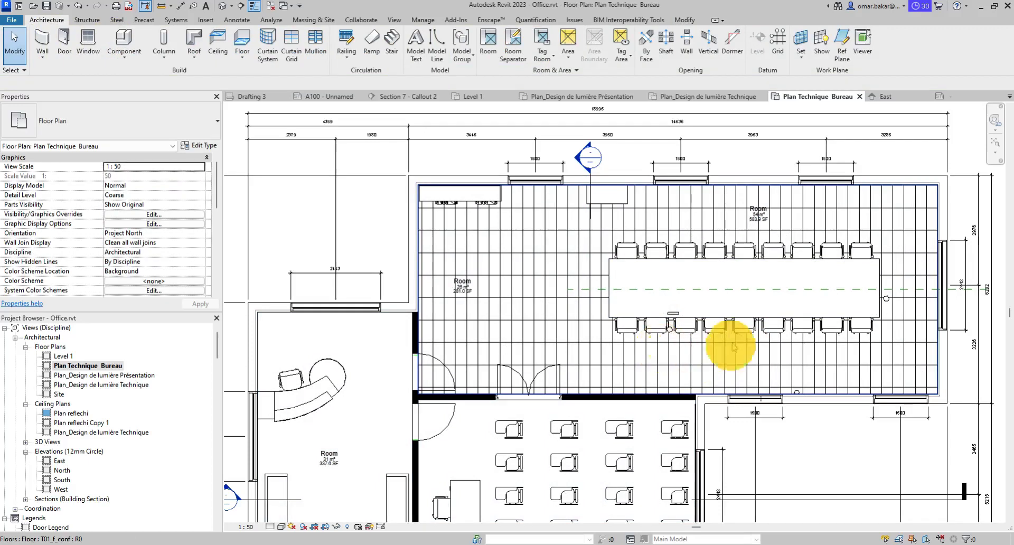
Tag the existing classroom, placing the room tag above the teacher's desk.
{"action": "scroll", "coordinate": [733, 318], "scroll_direction": "down", "scroll_amount": 1}
{"action": "middle_click_drag", "start_coordinate": [628, 485], "coordinate": [664, 362]}
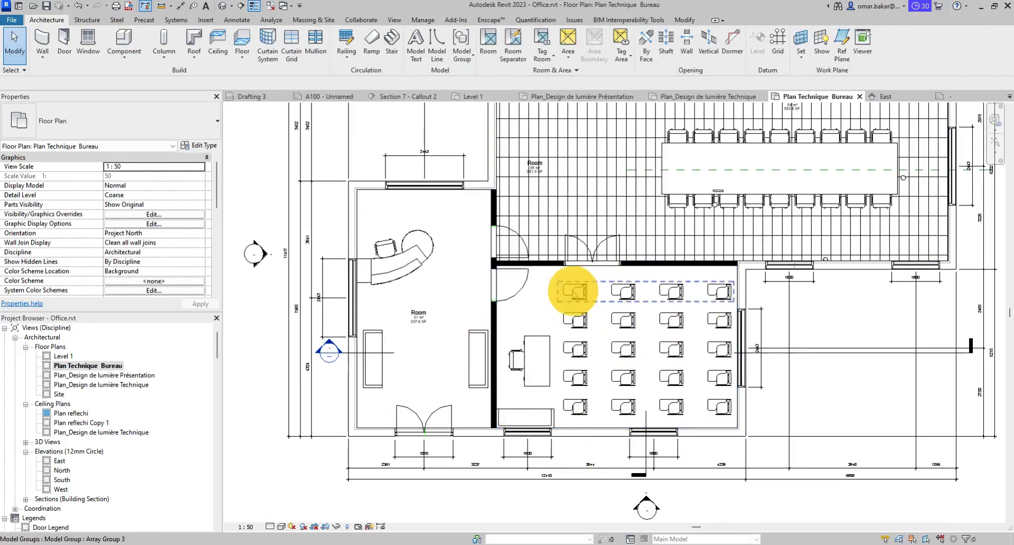
{"action": "left_click", "coordinate": [541, 43]}
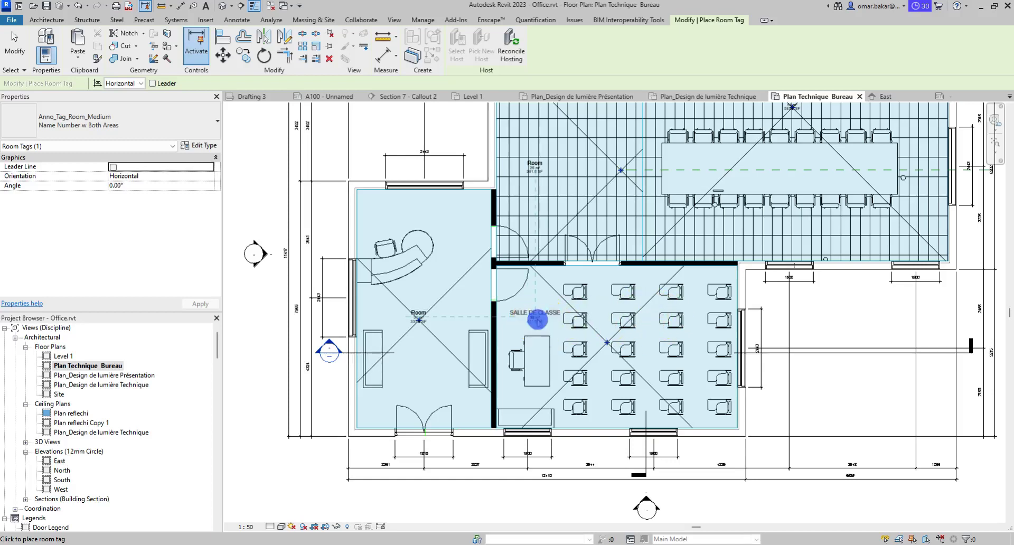
{"action": "left_click", "coordinate": [537, 319]}
{"action": "left_click", "coordinate": [14, 51]}
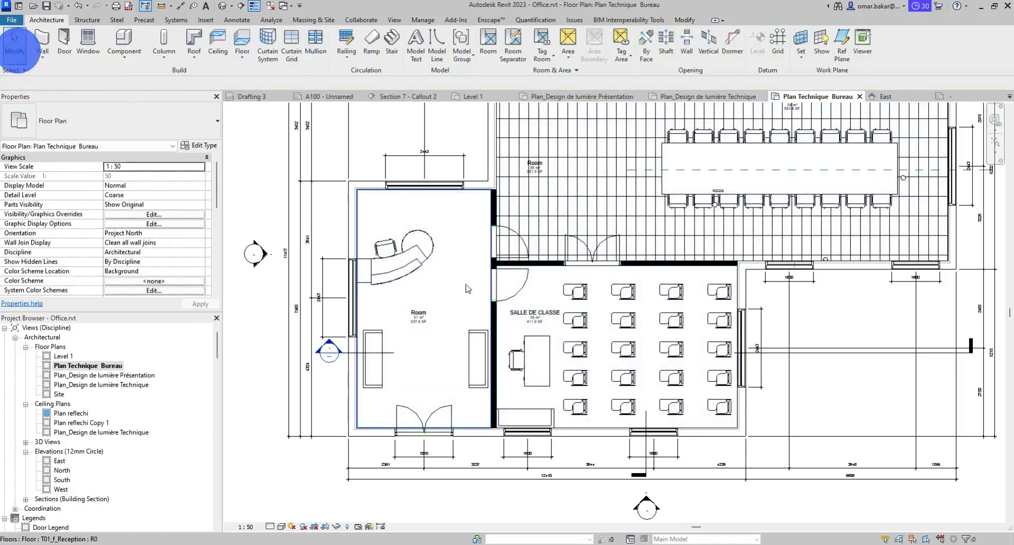
Rename the reception room with the curved desk to ENTRÉE through its tag.
{"action": "scroll", "coordinate": [408, 309], "scroll_direction": "up", "scroll_amount": 3}
{"action": "left_click", "coordinate": [431, 301]}
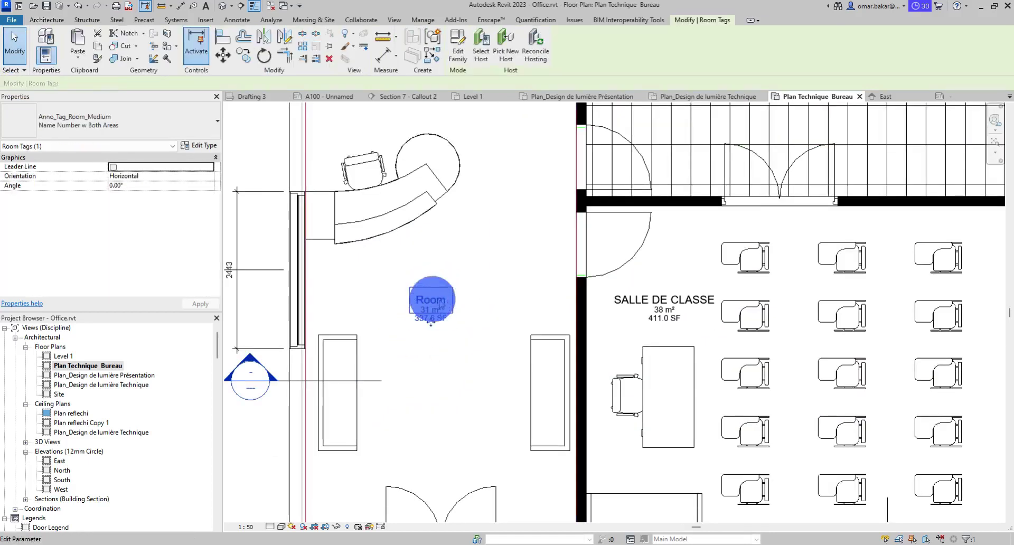
{"action": "left_click", "coordinate": [430, 300]}
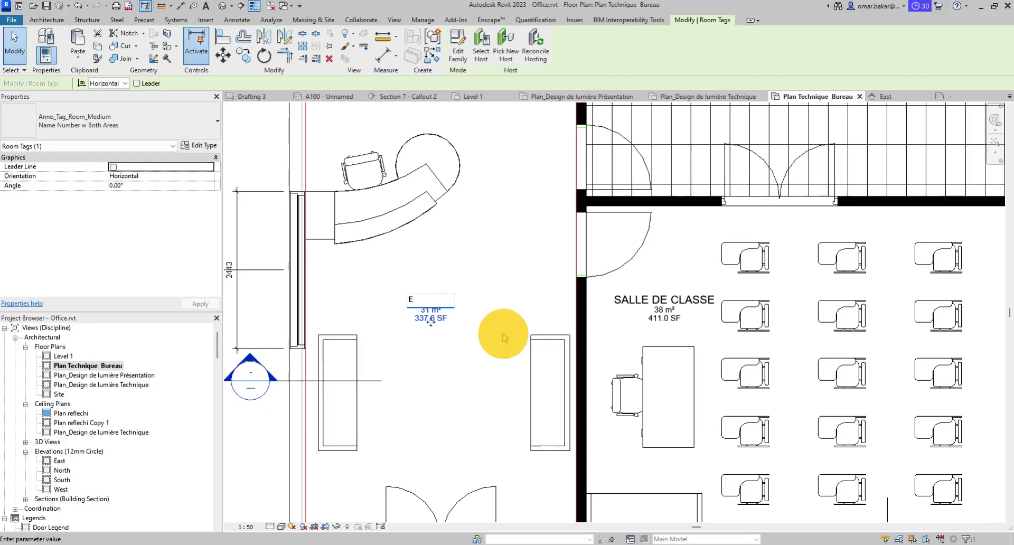
{"action": "key", "text": "Caps_Lock"}
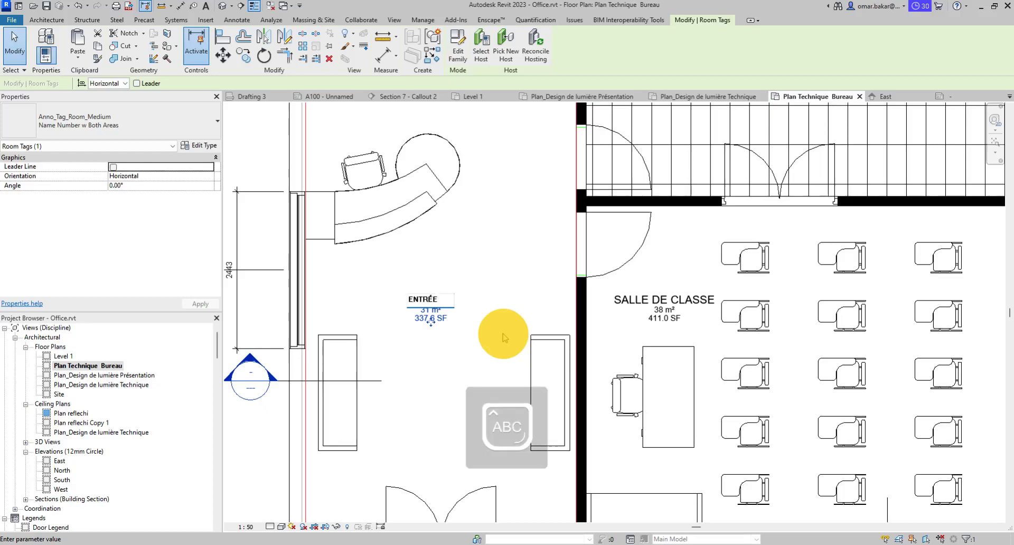
Rename the tiled room west of the separation line to CAFÉ through its tag.
{"action": "scroll", "coordinate": [730, 261], "scroll_direction": "down", "scroll_amount": 2}
{"action": "scroll", "coordinate": [731, 255], "scroll_direction": "up", "scroll_amount": 1}
{"action": "middle_click_drag", "start_coordinate": [731, 256], "coordinate": [660, 419]}
{"action": "left_click", "coordinate": [566, 218]}
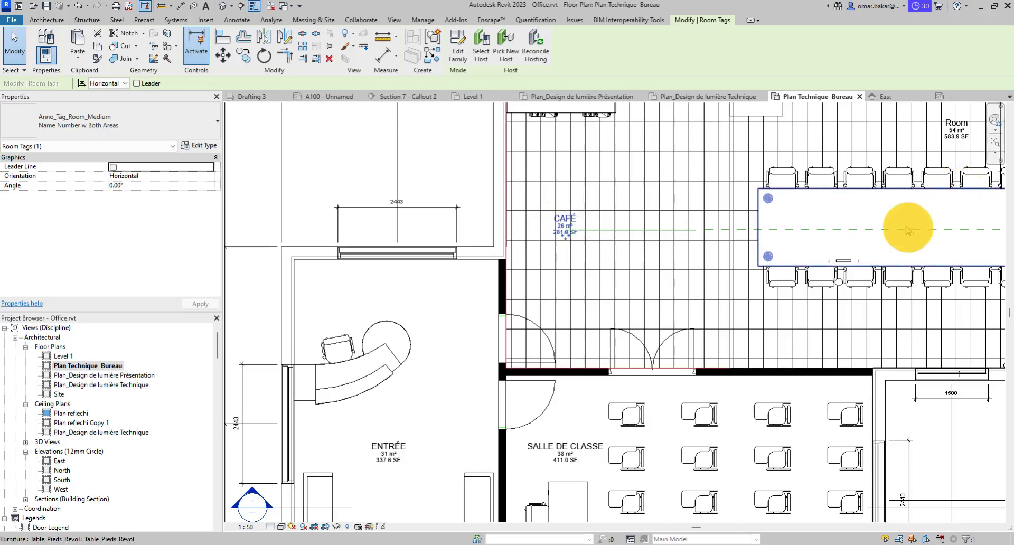
Rename the room around the long table to SALLE DE CONFÉRENCE and move its tag closer to the table.
{"action": "scroll", "coordinate": [897, 222], "scroll_direction": "down", "scroll_amount": 2}
{"action": "middle_click_drag", "start_coordinate": [887, 212], "coordinate": [679, 267]}
{"action": "scroll", "coordinate": [699, 251], "scroll_direction": "up", "scroll_amount": 1}
{"action": "scroll", "coordinate": [736, 221], "scroll_direction": "up", "scroll_amount": 2}
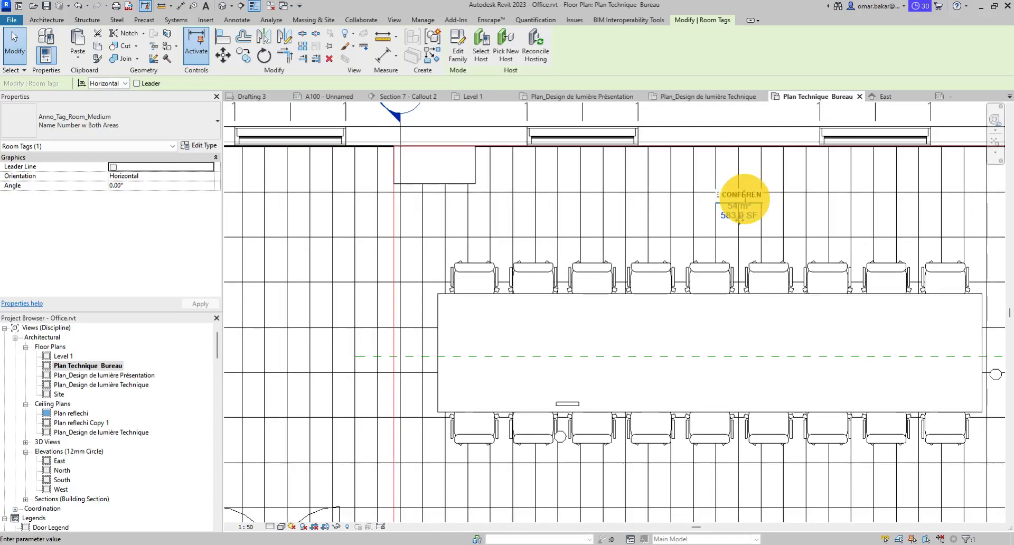
{"action": "key", "text": "Return"}
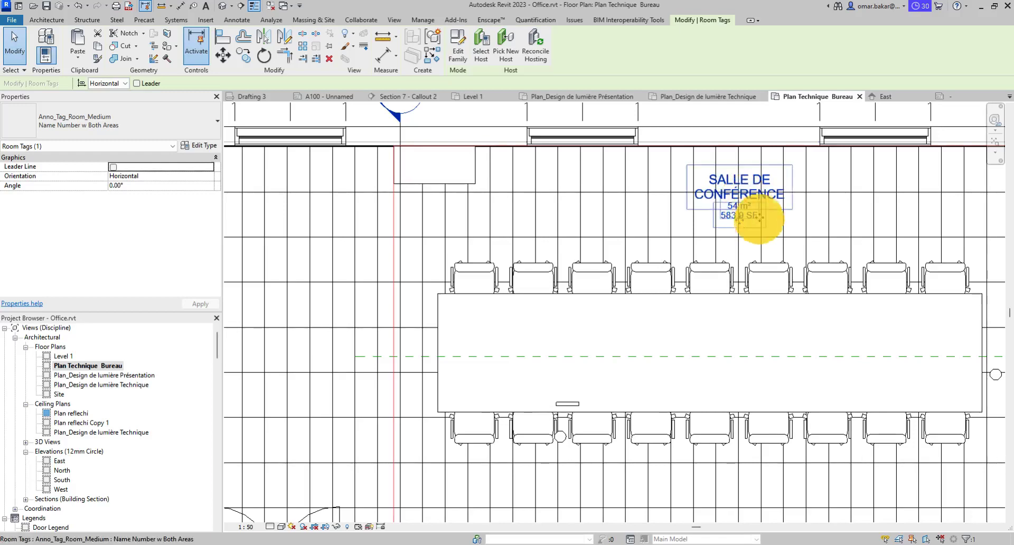
{"action": "left_click_drag", "start_coordinate": [739, 224], "coordinate": [709, 251]}
{"action": "scroll", "coordinate": [640, 230], "scroll_direction": "down", "scroll_amount": 3}
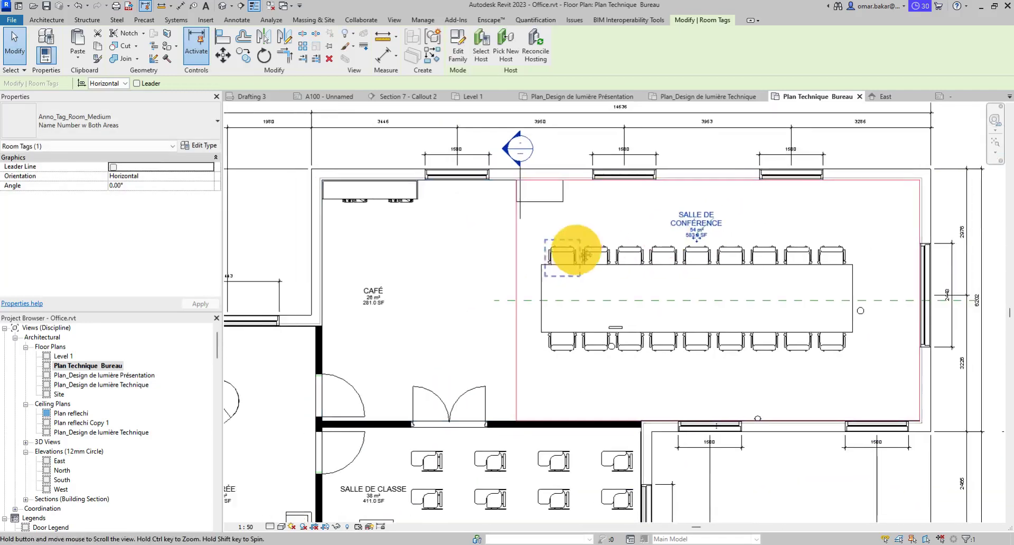
{"action": "scroll", "coordinate": [463, 355], "scroll_direction": "up", "scroll_amount": 3}
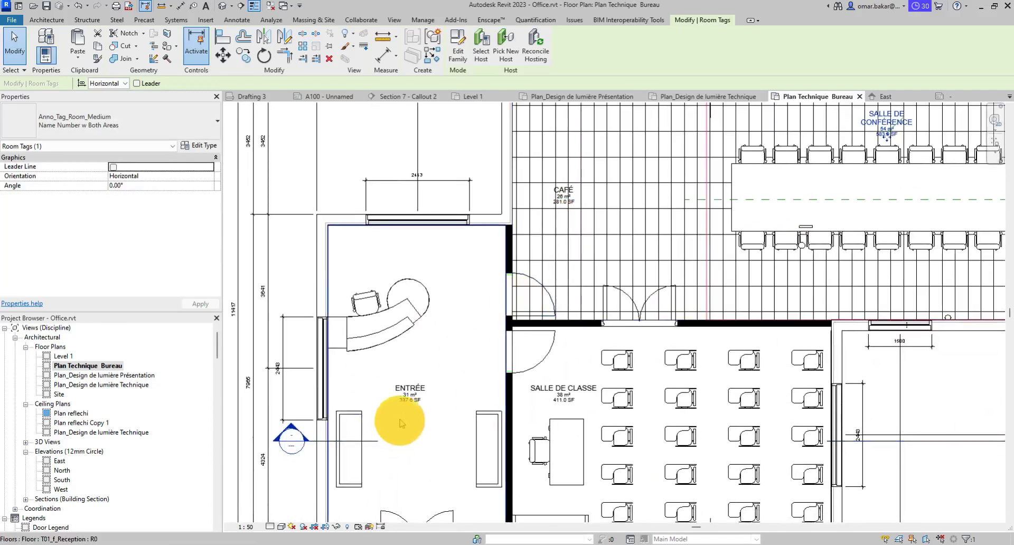
{"action": "scroll", "coordinate": [414, 403], "scroll_direction": "up", "scroll_amount": 3}
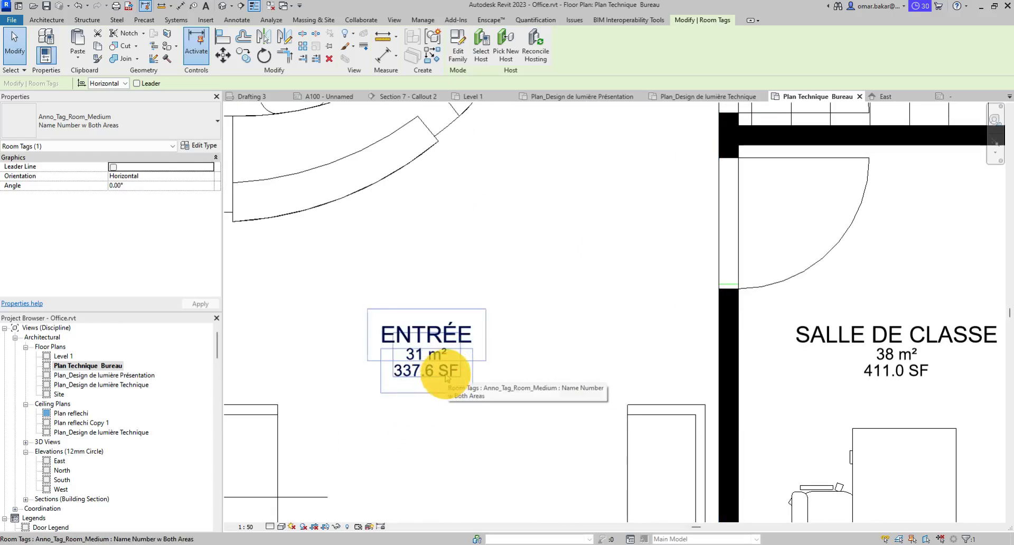
Review the type properties of the ENTRÉE room tag that control whether the room number, room area and imperial area show.
{"action": "left_click", "coordinate": [443, 376]}
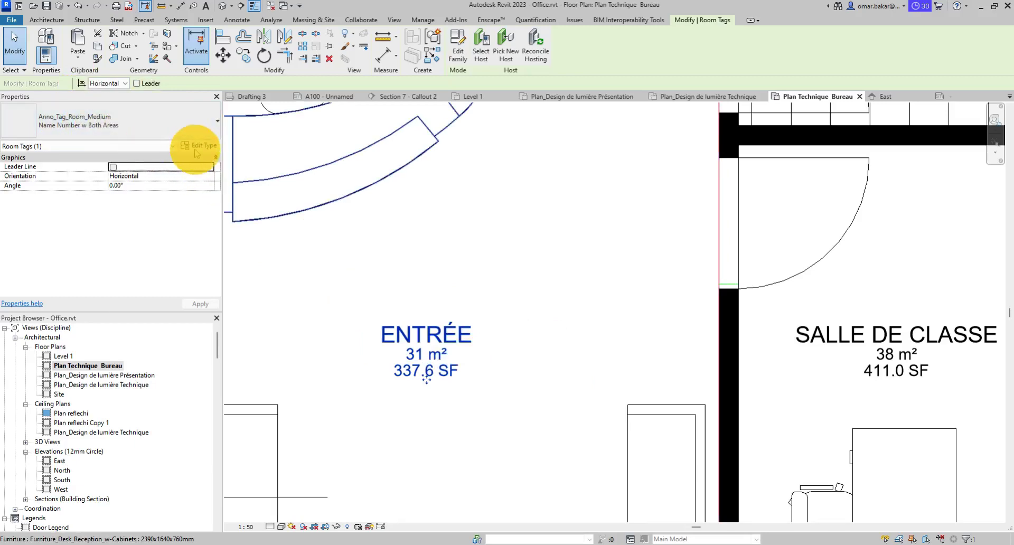
{"action": "left_click", "coordinate": [192, 147]}
{"action": "left_click_drag", "start_coordinate": [320, 38], "coordinate": [417, 94]}
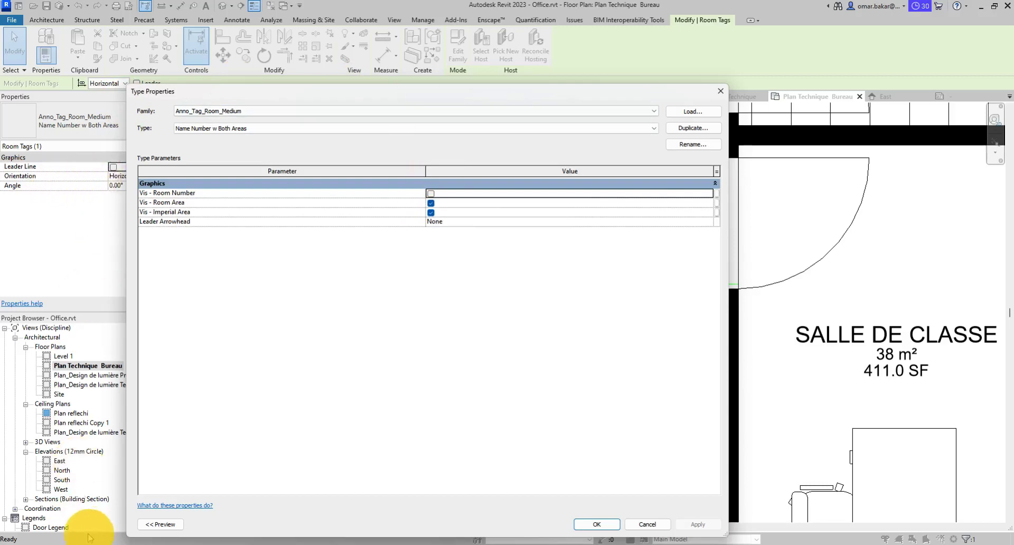
{"action": "mouse_move", "coordinate": [90, 536]}
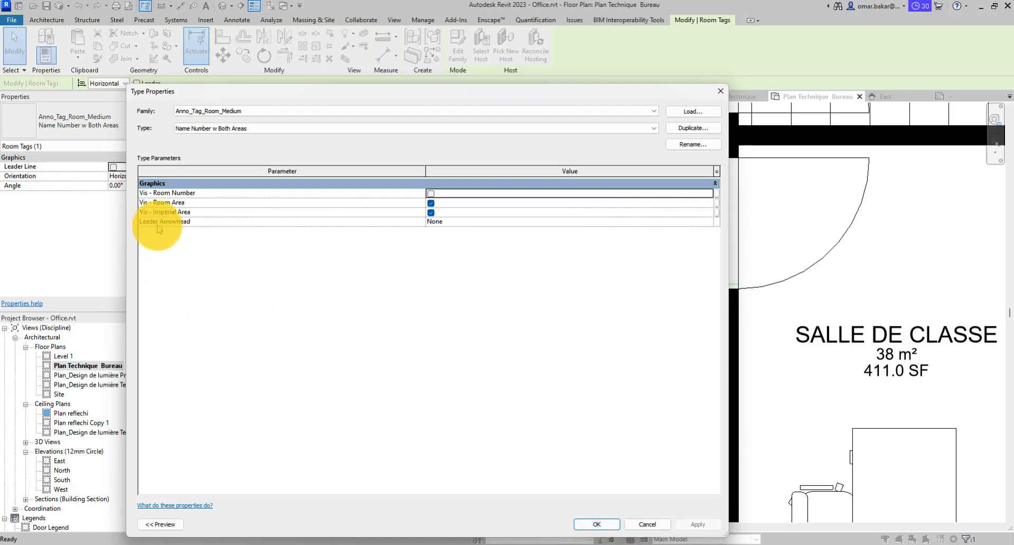
{"action": "left_click", "coordinate": [595, 524]}
Try a leader line on the ENTRÉE tag with the tag outside the west wall, and restore the tag inside the room without leader.
{"action": "middle_click_drag", "start_coordinate": [640, 338], "coordinate": [536, 312]}
{"action": "scroll", "coordinate": [538, 312], "scroll_direction": "down", "scroll_amount": 3}
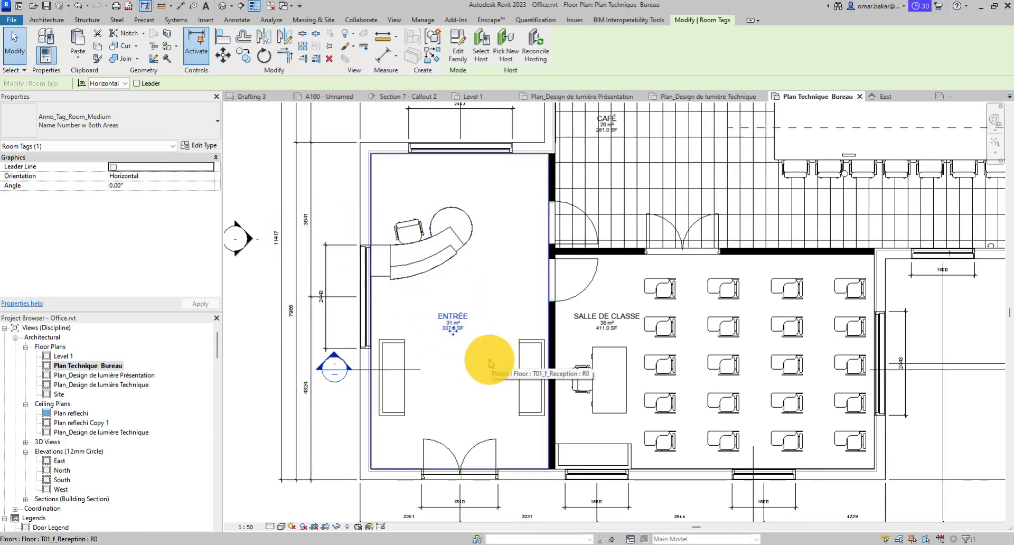
{"action": "left_click", "coordinate": [112, 167]}
{"action": "left_click_drag", "start_coordinate": [452, 336], "coordinate": [332, 217]}
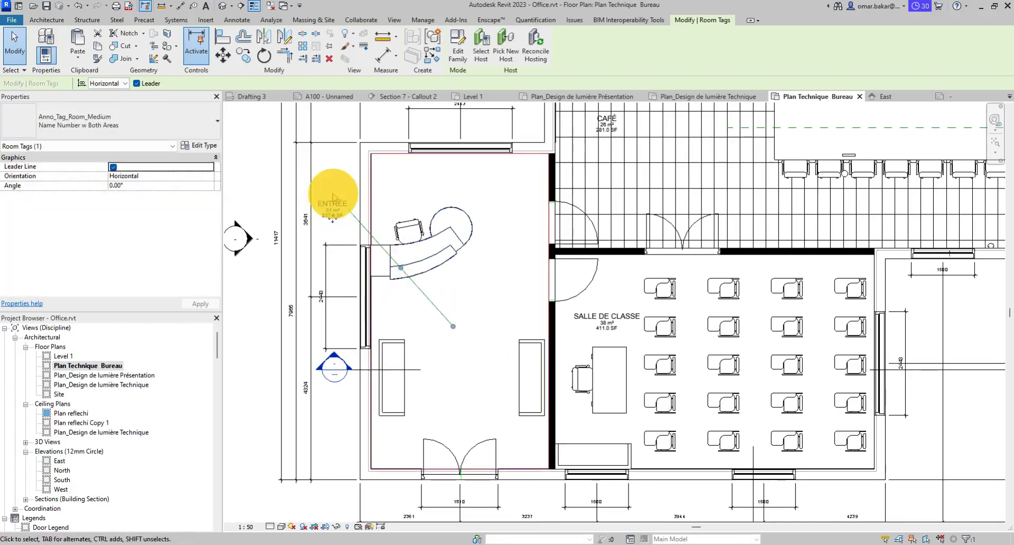
{"action": "left_click_drag", "start_coordinate": [332, 222], "coordinate": [453, 326]}
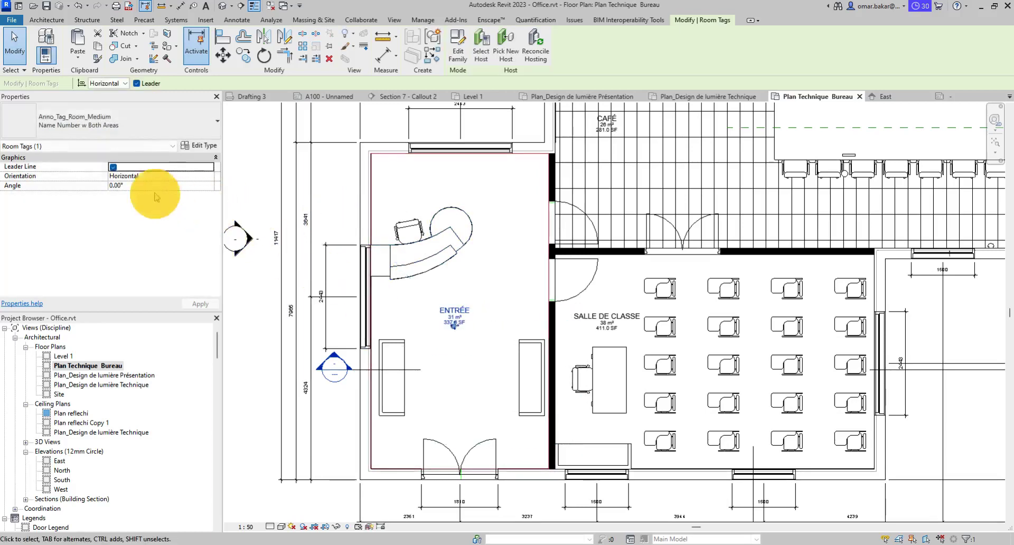
{"action": "left_click", "coordinate": [113, 167]}
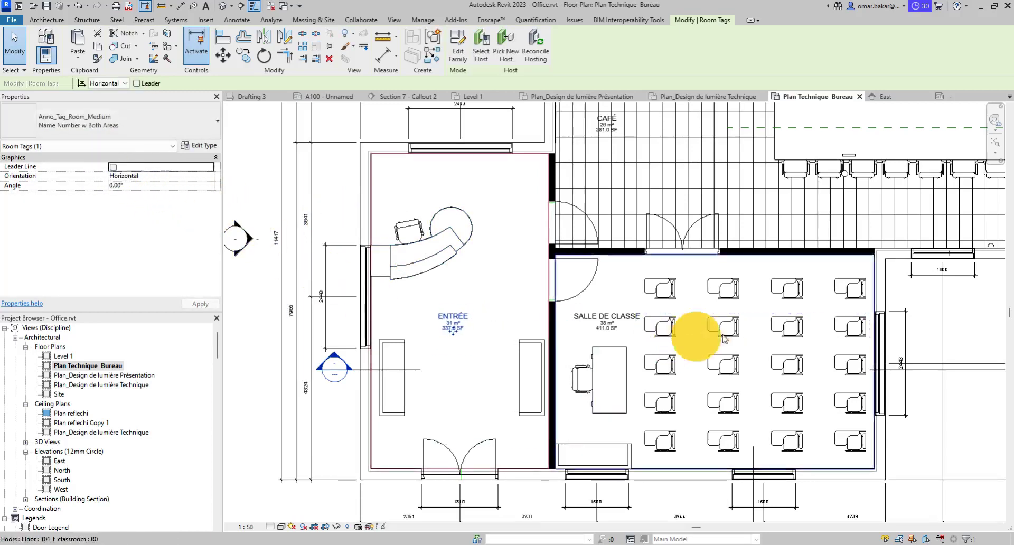
{"action": "scroll", "coordinate": [729, 334], "scroll_direction": "down", "scroll_amount": 2}
{"action": "middle_click_drag", "start_coordinate": [771, 334], "coordinate": [595, 382]}
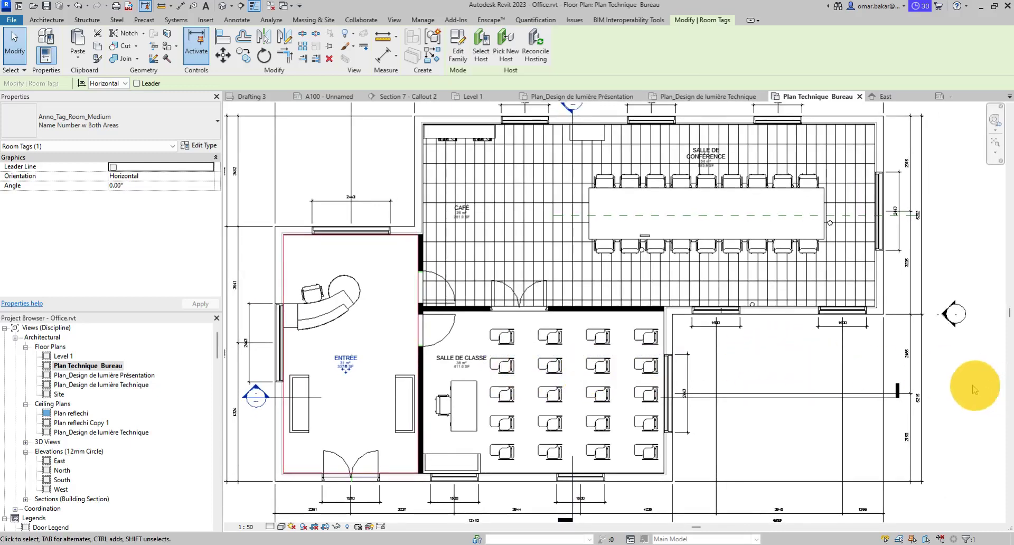
{"action": "left_click", "coordinate": [955, 392]}
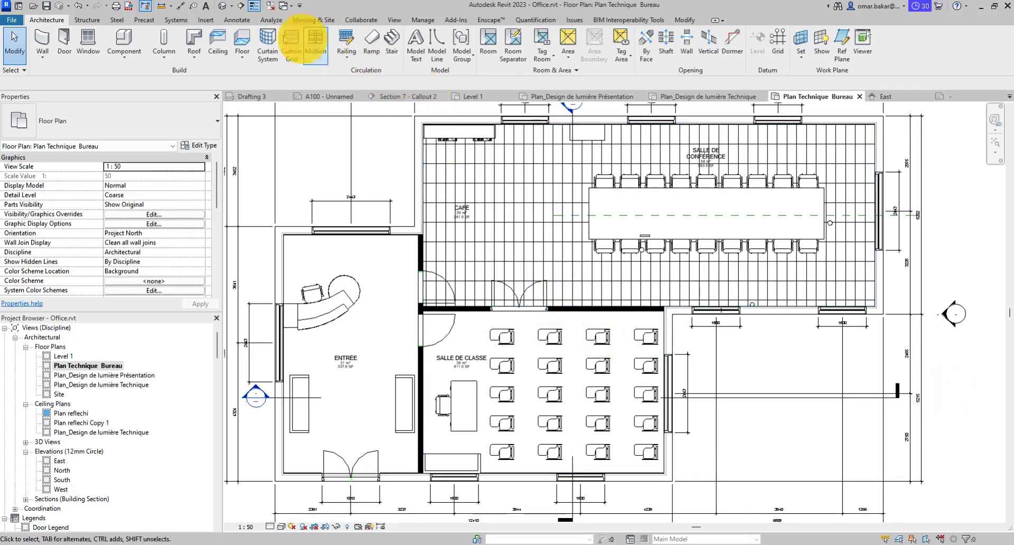
Start the Text command and select the 2 mm Arial text type.
{"action": "left_click", "coordinate": [245, 22]}
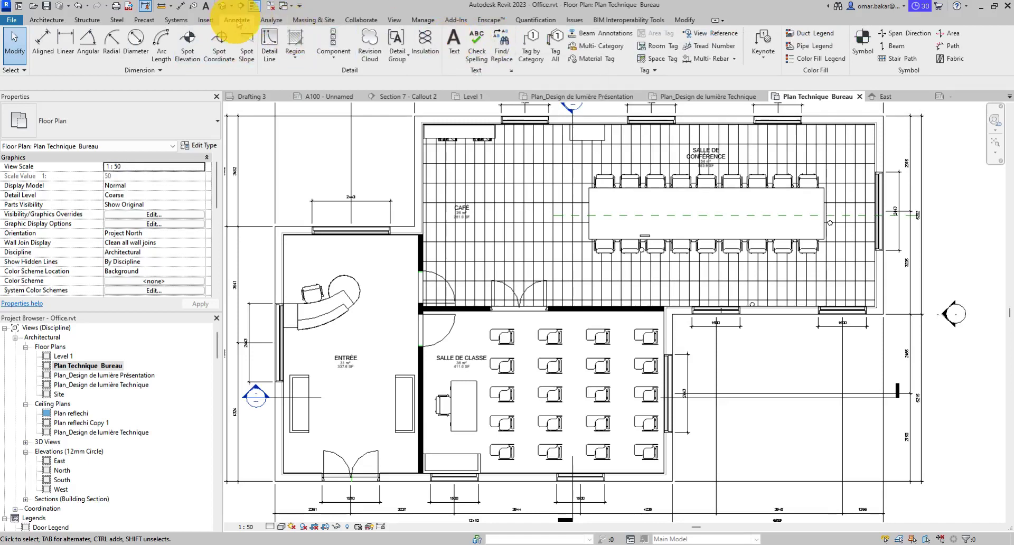
{"action": "left_click", "coordinate": [453, 45]}
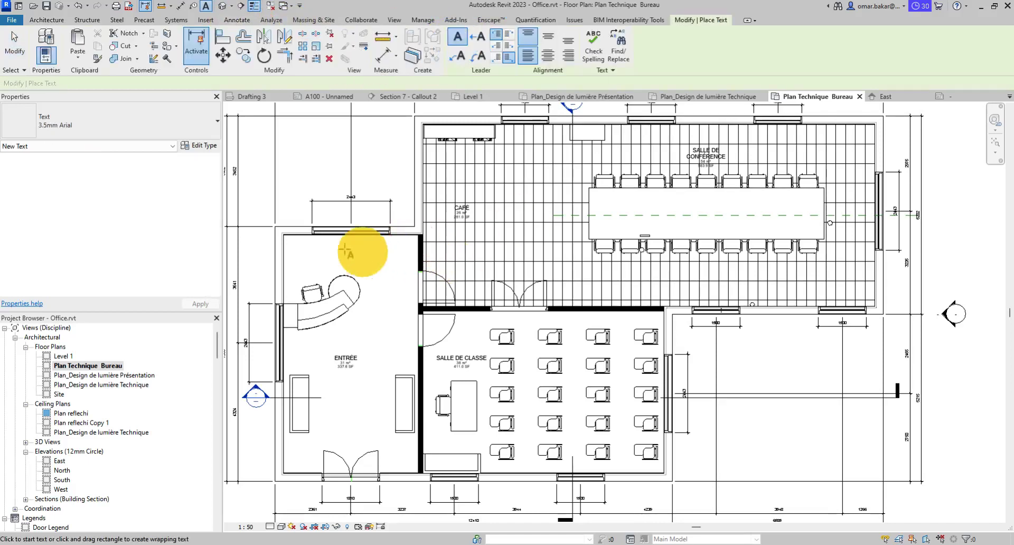
{"action": "scroll", "coordinate": [306, 248], "scroll_direction": "up", "scroll_amount": 2}
{"action": "left_click_drag", "start_coordinate": [286, 240], "coordinate": [377, 283]}
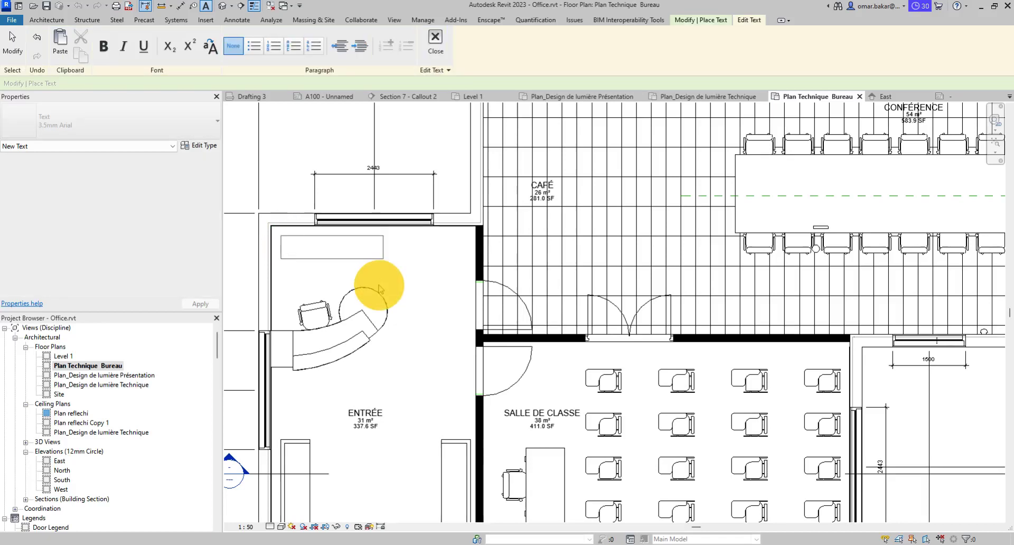
{"action": "key", "text": "Escape"}
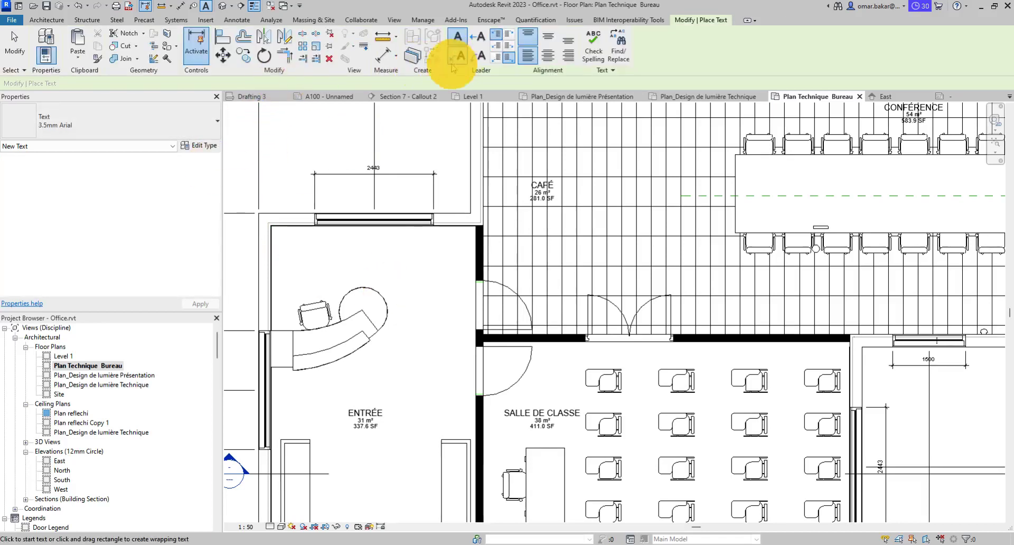
{"action": "left_click", "coordinate": [144, 130]}
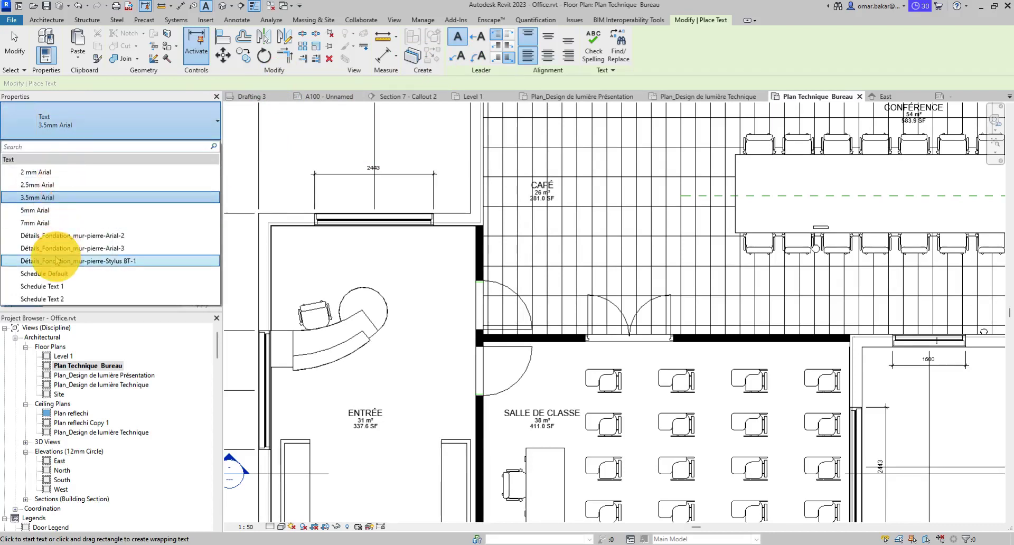
{"action": "left_click", "coordinate": [43, 173]}
Duplicate the 2 mm Arial text type under the name 1.5 mm Arial.
{"action": "left_click", "coordinate": [199, 146]}
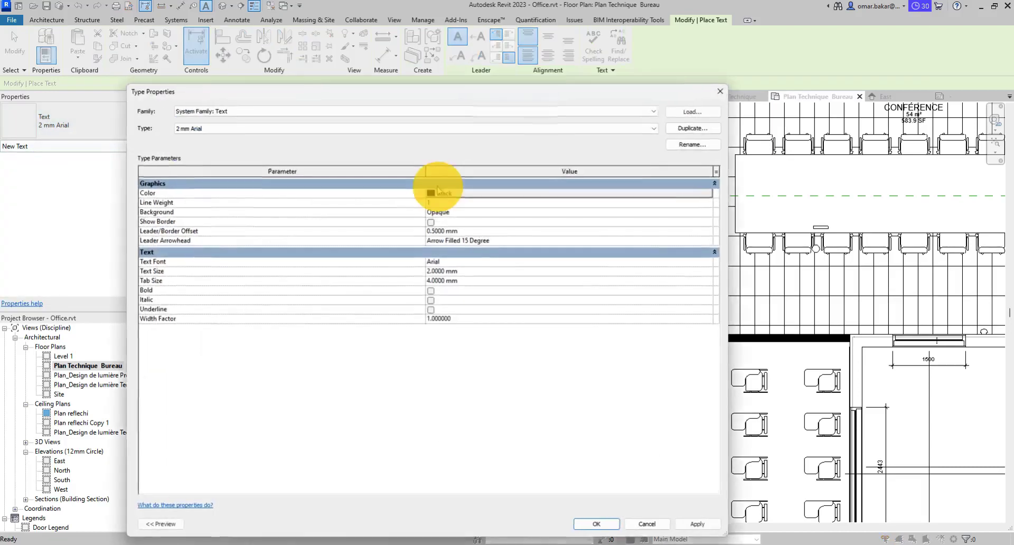
{"action": "left_click", "coordinate": [692, 128]}
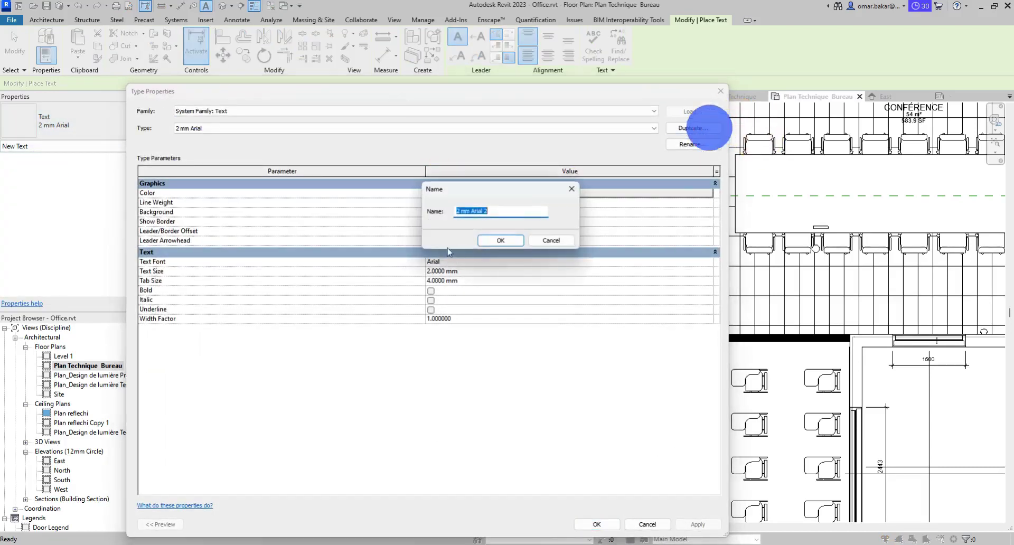
{"action": "type", "text": "1"}
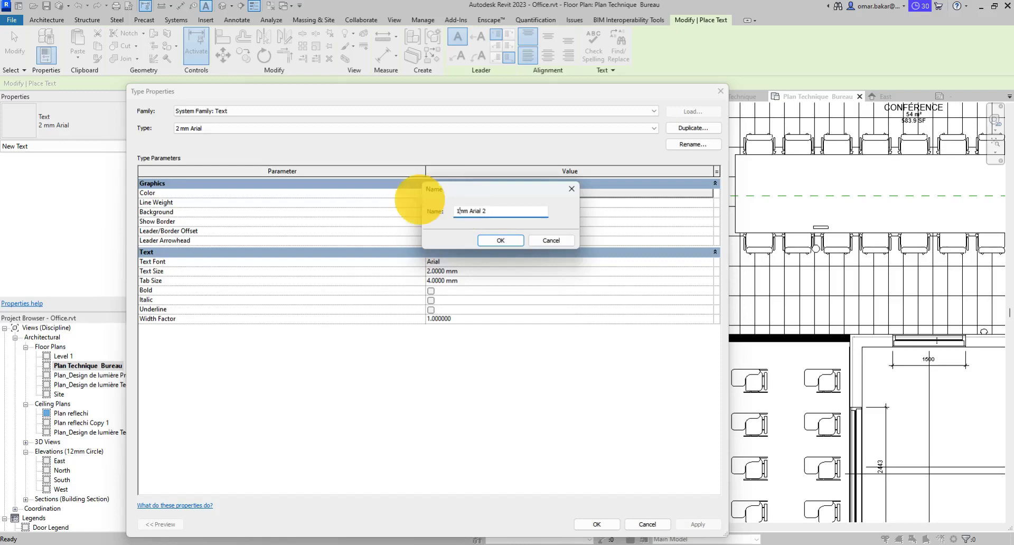
{"action": "type", "text": ".5"}
{"action": "left_click", "coordinate": [502, 211]}
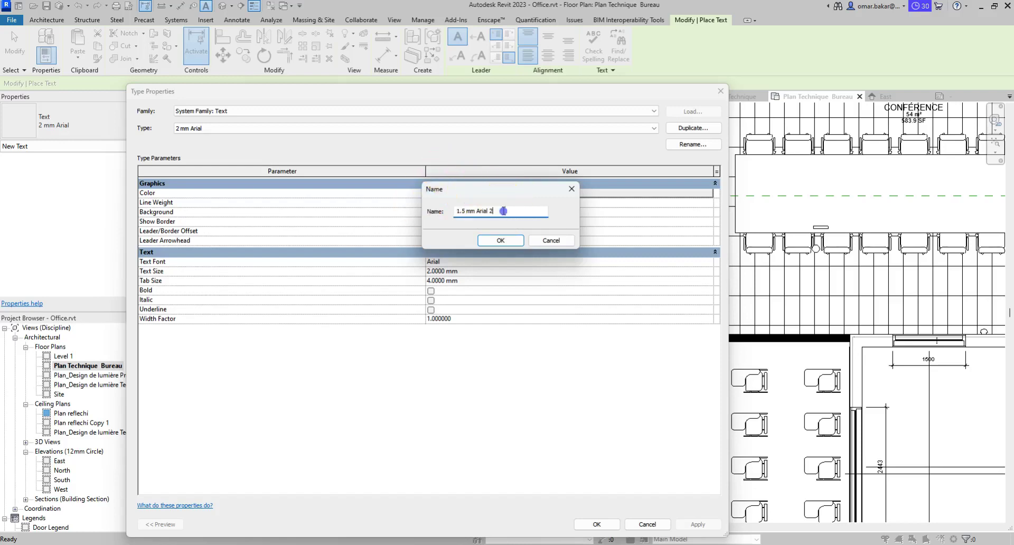
{"action": "key", "text": "BackSpace"}
{"action": "key", "text": "BackSpace"}
{"action": "left_click", "coordinate": [500, 240]}
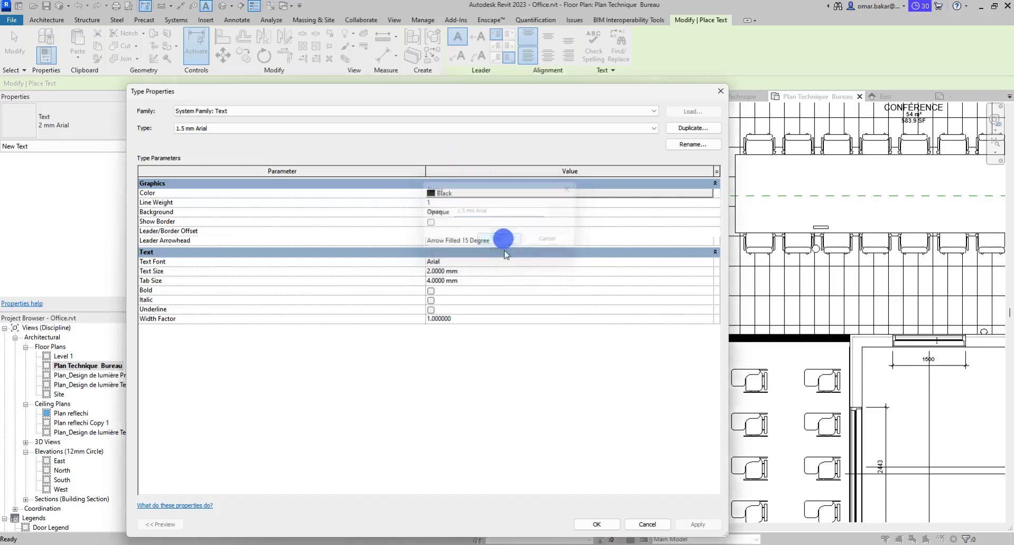
Set the 1.5 mm Arial type to a text size of 1.5 mm, italic, with a transparent background.
{"action": "left_click", "coordinate": [436, 272]}
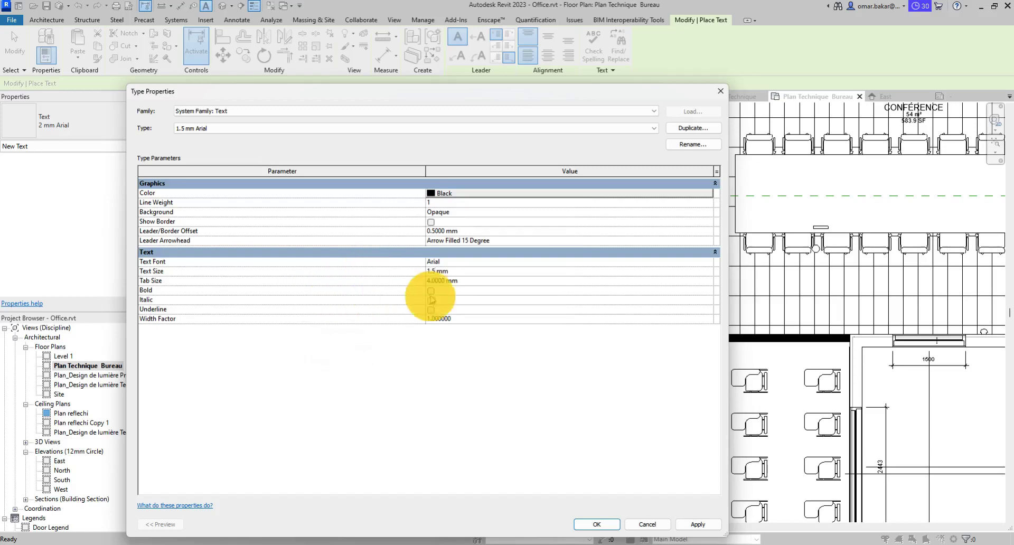
{"action": "left_click", "coordinate": [444, 280]}
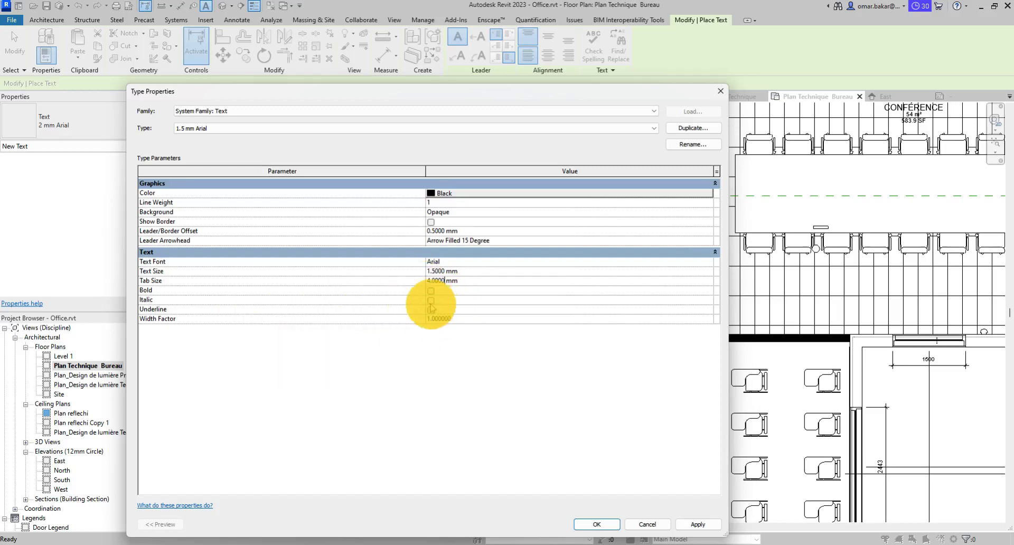
{"action": "left_click", "coordinate": [431, 300]}
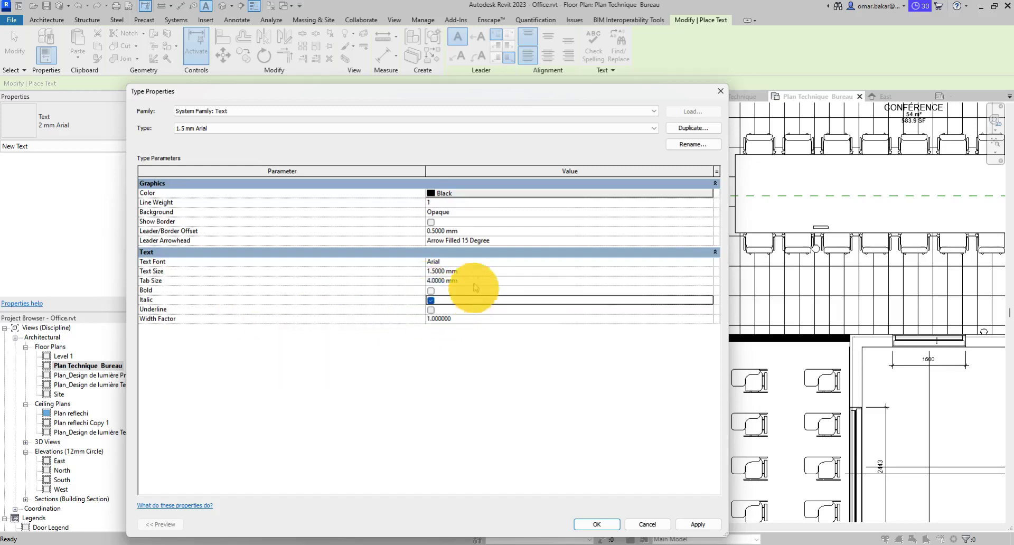
{"action": "left_click", "coordinate": [464, 212]}
{"action": "left_click", "coordinate": [709, 212]}
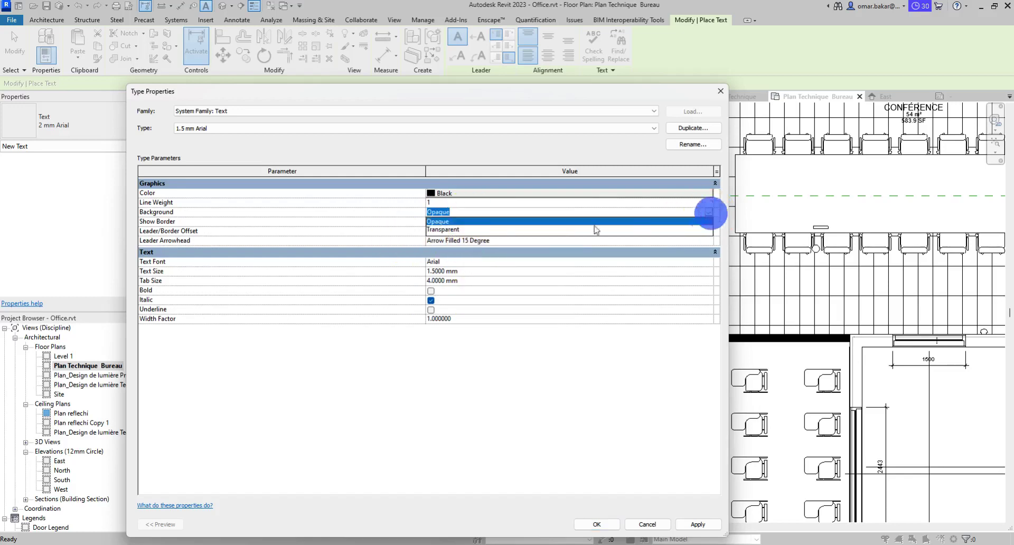
{"action": "left_click", "coordinate": [470, 231]}
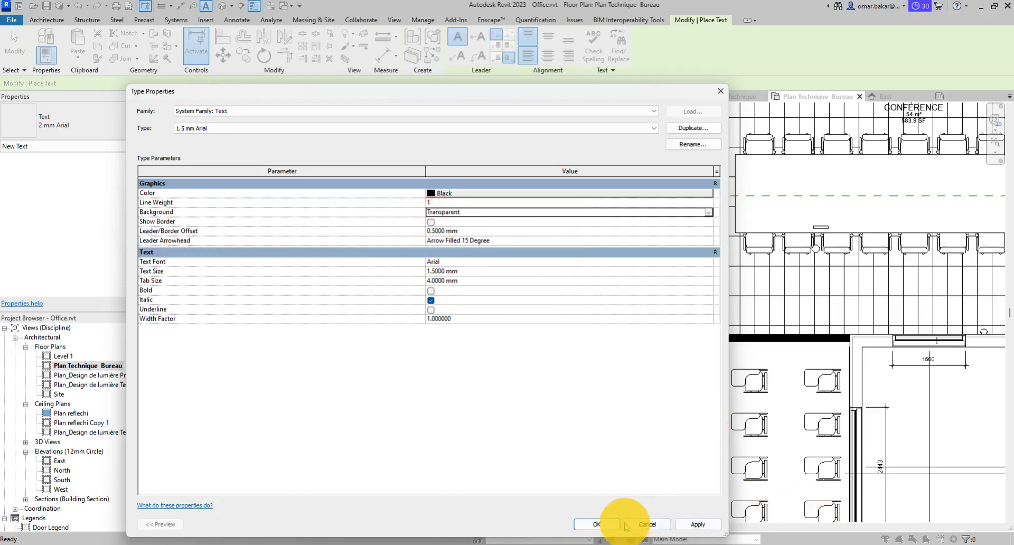
{"action": "left_click", "coordinate": [598, 524]}
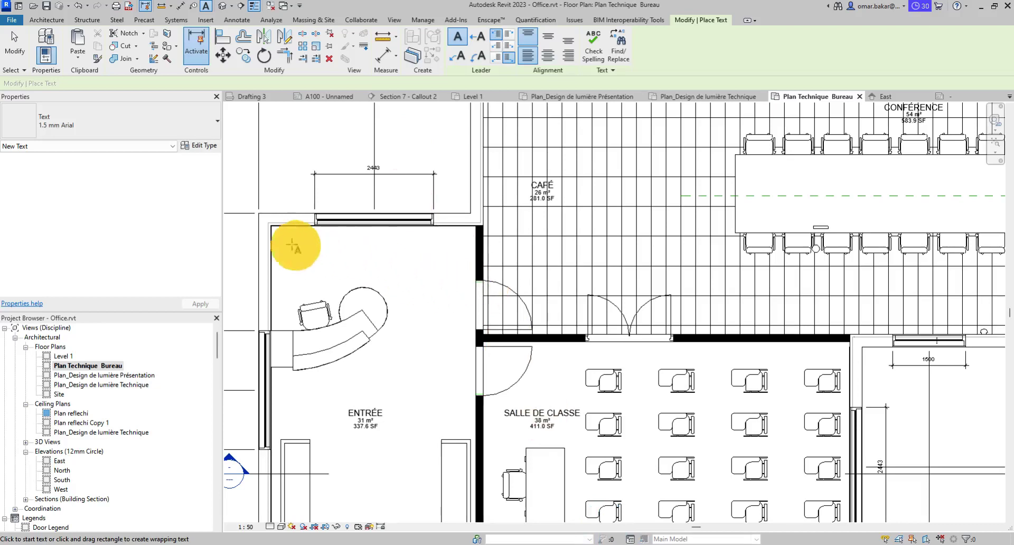
Place the text note "ESPACE EXCLUSIF POUR LES SECRT." behind the reception desk and move it slightly closer to the desk.
{"action": "left_click_drag", "start_coordinate": [291, 239], "coordinate": [423, 290]}
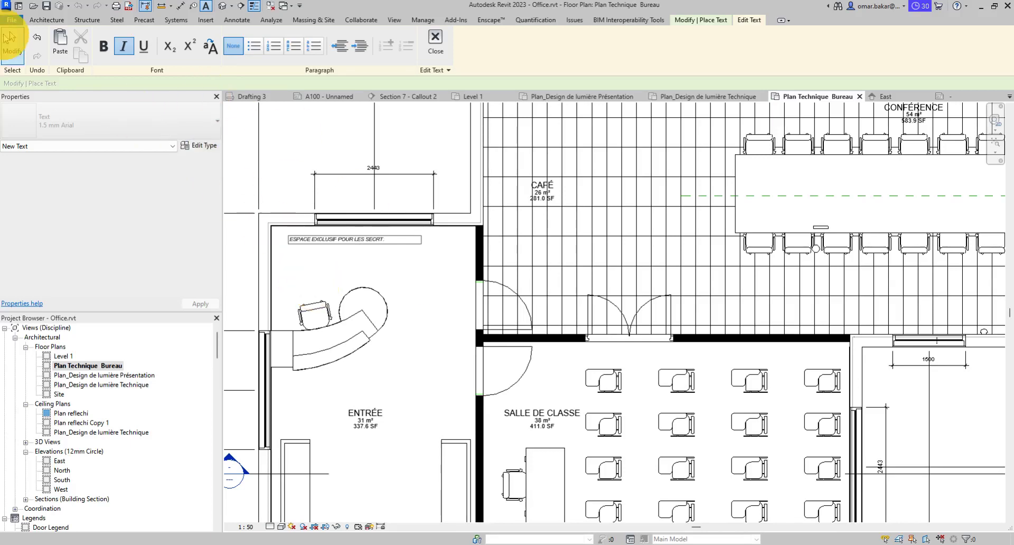
{"action": "left_click", "coordinate": [9, 39]}
{"action": "left_click", "coordinate": [377, 243]}
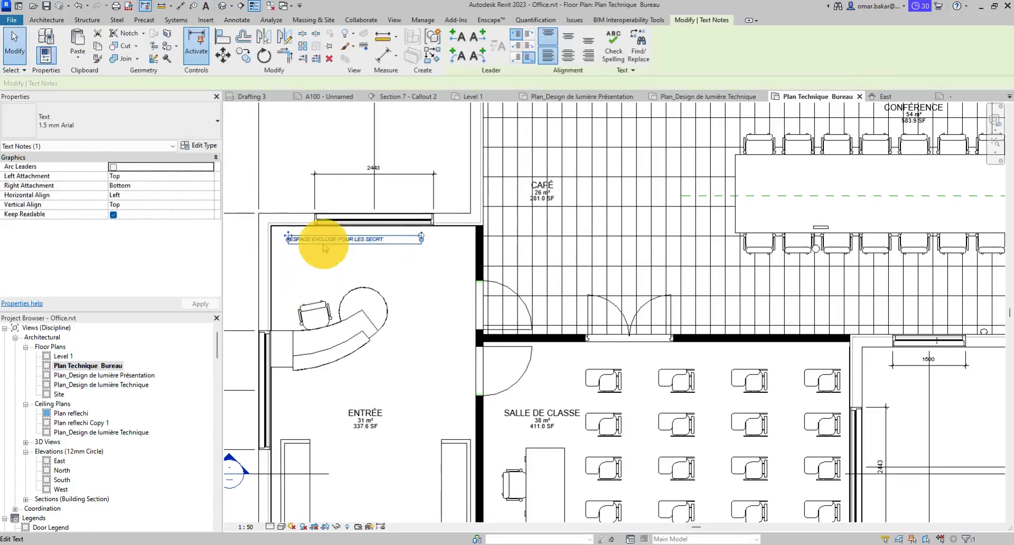
{"action": "left_click_drag", "start_coordinate": [290, 238], "coordinate": [278, 267]}
{"action": "scroll", "coordinate": [487, 264], "scroll_direction": "down", "scroll_amount": 4}
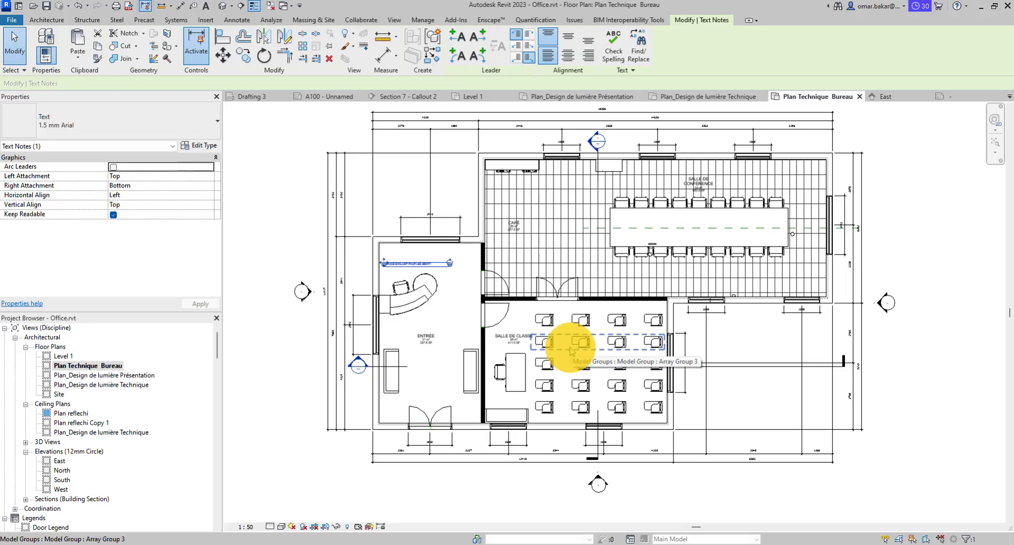
{"action": "left_click", "coordinate": [895, 361]}
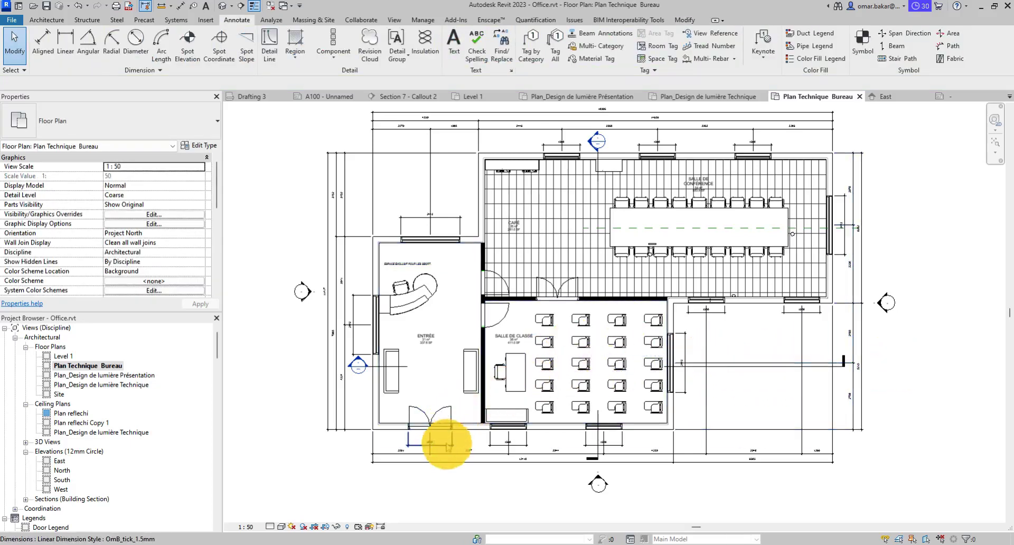
Examine the annotated plan around the entrance doors, the conference room and the classroom tag.
{"action": "scroll", "coordinate": [446, 453], "scroll_direction": "up", "scroll_amount": 3}
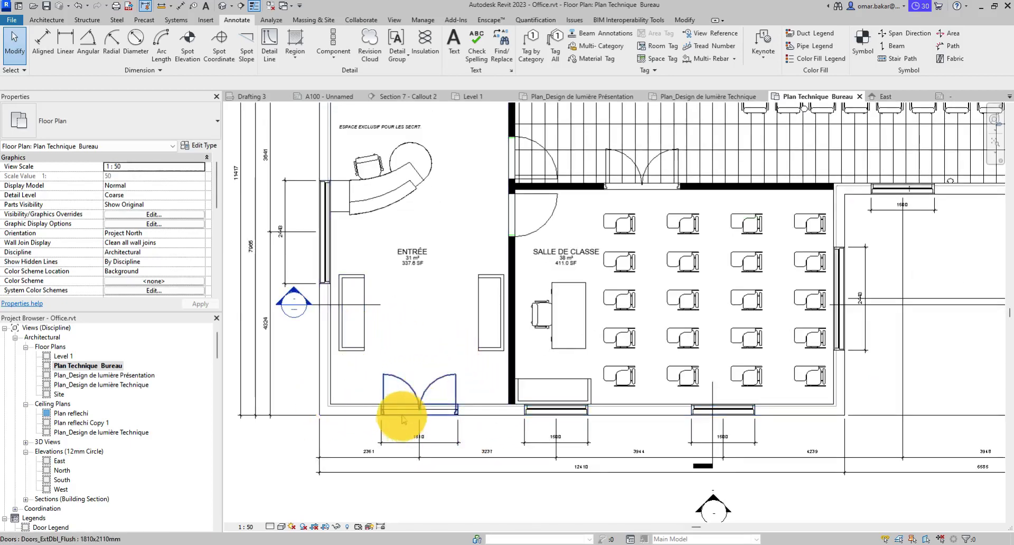
{"action": "scroll", "coordinate": [581, 334], "scroll_direction": "down", "scroll_amount": 2}
{"action": "middle_click_drag", "start_coordinate": [649, 323], "coordinate": [454, 343]}
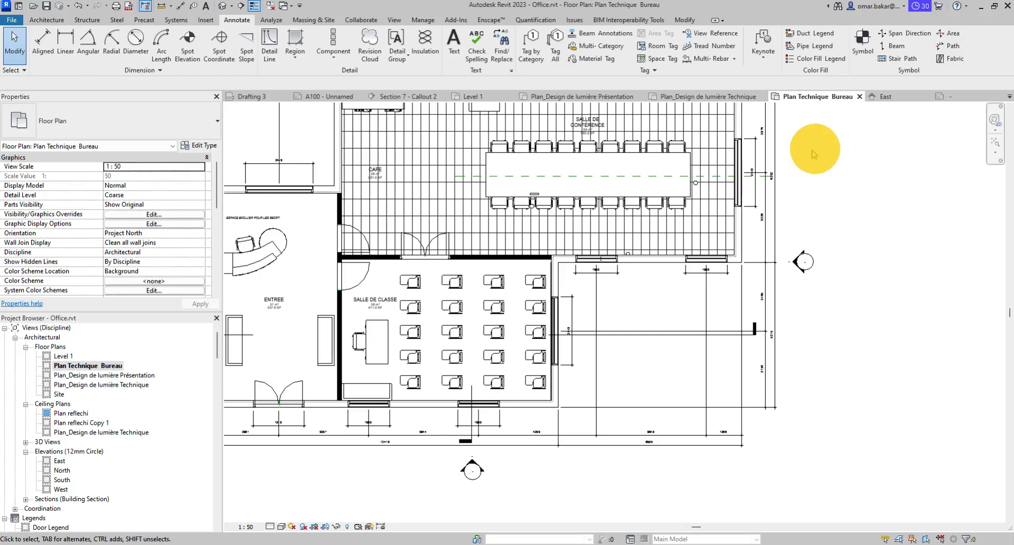
{"action": "scroll", "coordinate": [765, 158], "scroll_direction": "down", "scroll_amount": 5}
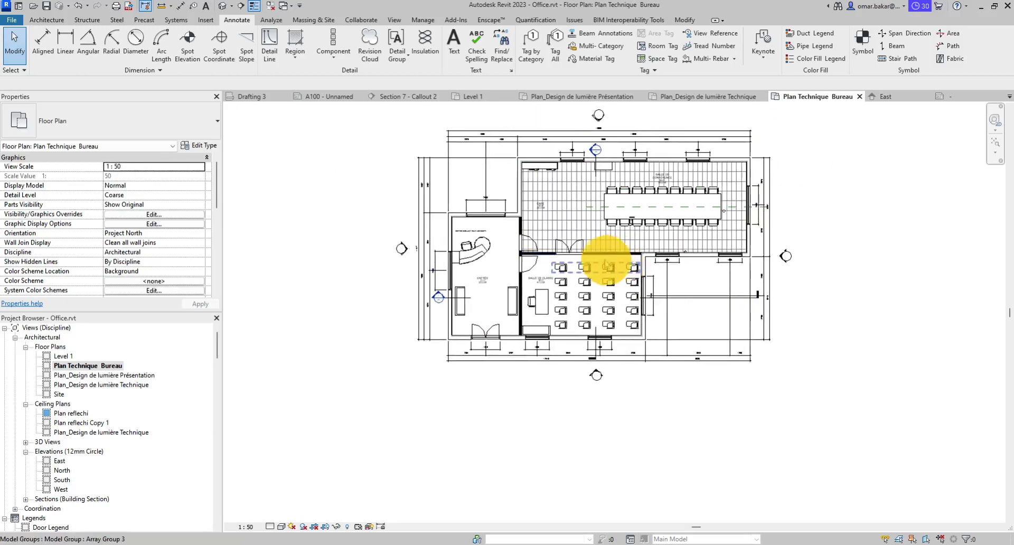
{"action": "scroll", "coordinate": [516, 334], "scroll_direction": "up", "scroll_amount": 5}
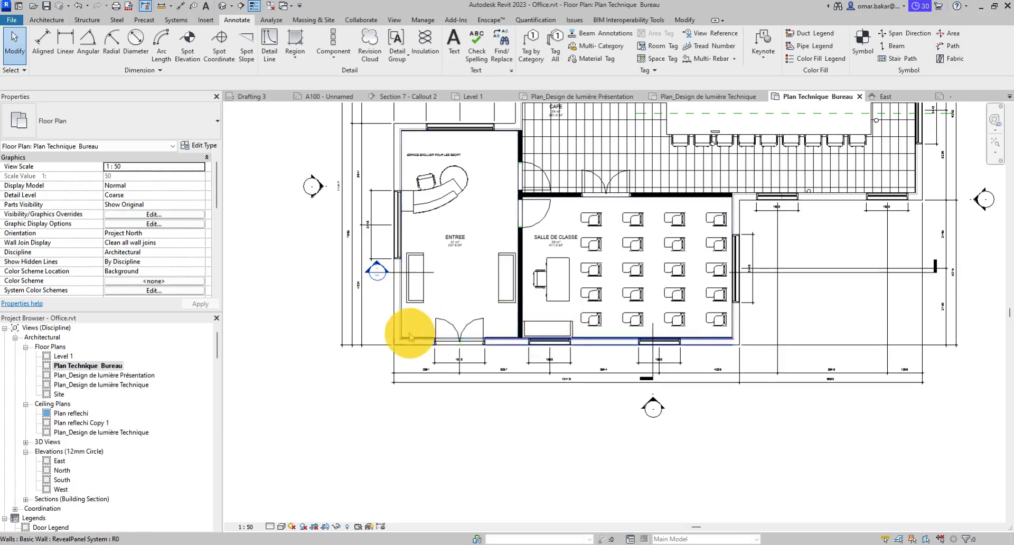
{"action": "scroll", "coordinate": [407, 338], "scroll_direction": "up", "scroll_amount": 2}
{"action": "middle_click_drag", "start_coordinate": [681, 277], "coordinate": [518, 347]}
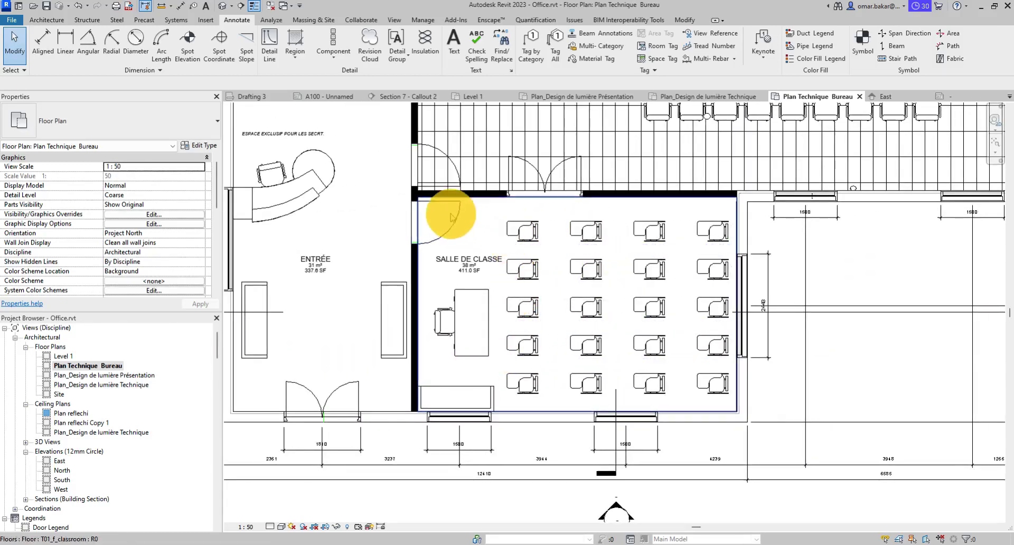
{"action": "scroll", "coordinate": [470, 217], "scroll_direction": "up", "scroll_amount": 2}
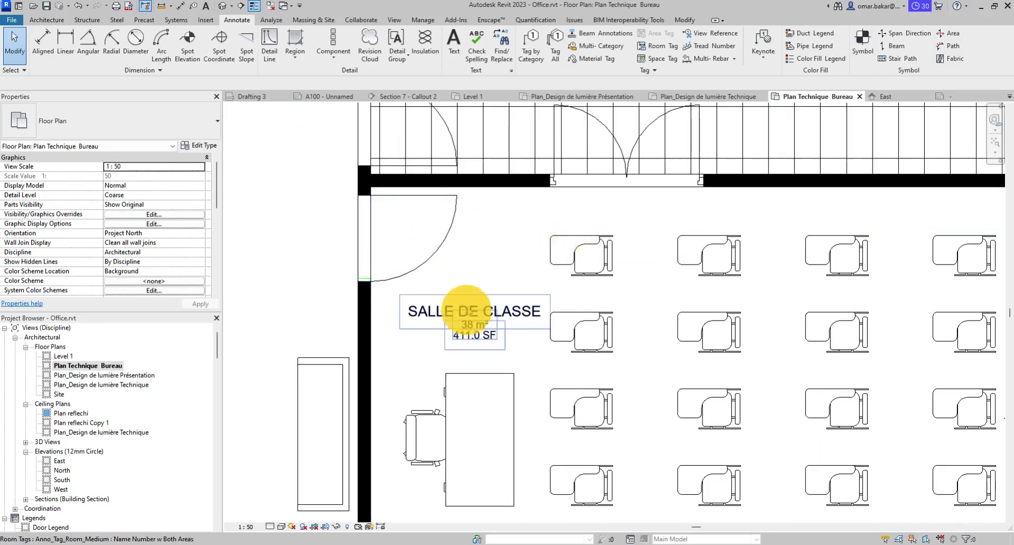
Move the SALLE DE CLASSE room tag slightly down and to the left, closer to the teacher's desk.
{"action": "left_click", "coordinate": [423, 305]}
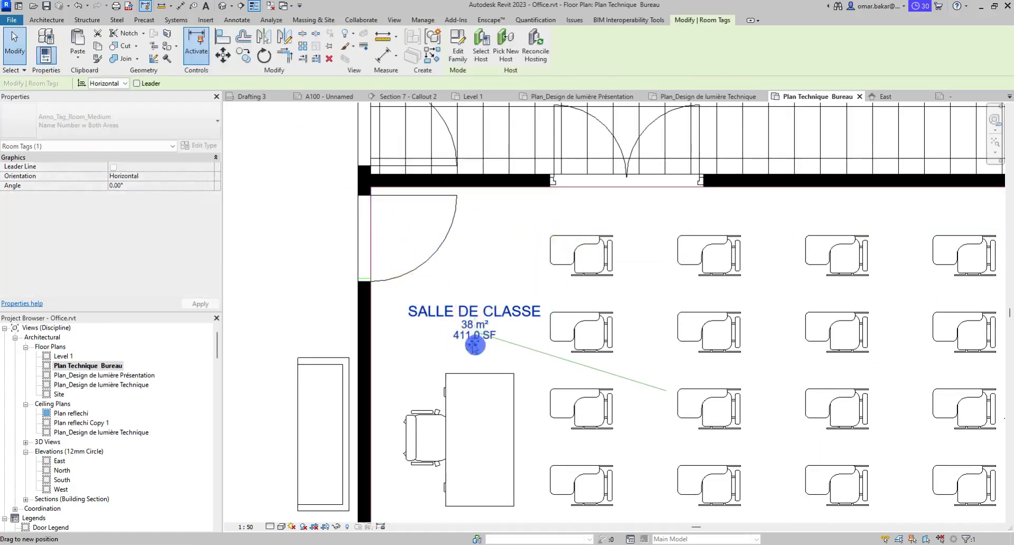
{"action": "mouse_move", "coordinate": [475, 344]}
{"action": "left_mouse_down"}
{"action": "mouse_move", "coordinate": [454, 363]}
{"action": "mouse_move", "coordinate": [459, 356]}
{"action": "left_mouse_up"}
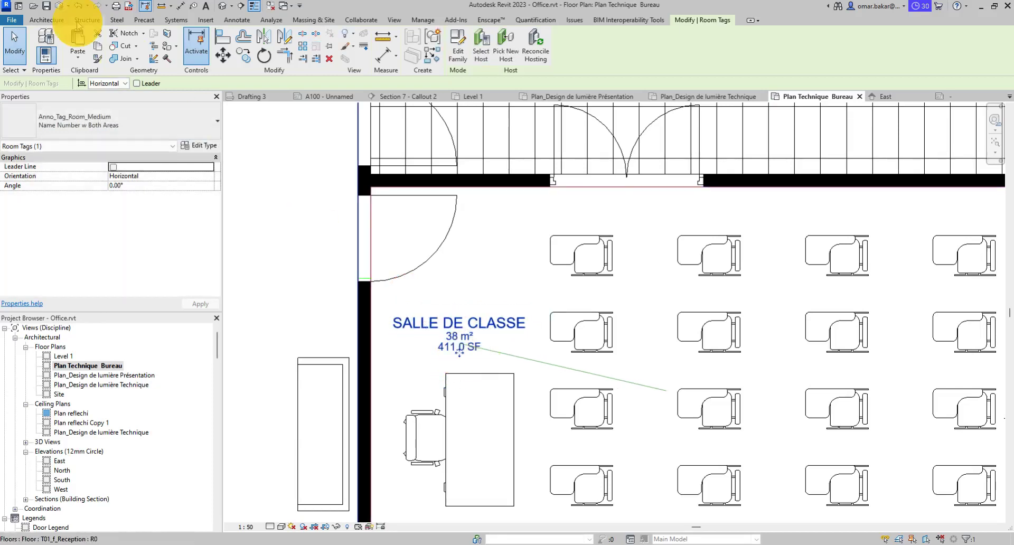
Start a filled region with the Solid_Black type, saving the project when the reminder appears.
{"action": "left_click", "coordinate": [237, 20]}
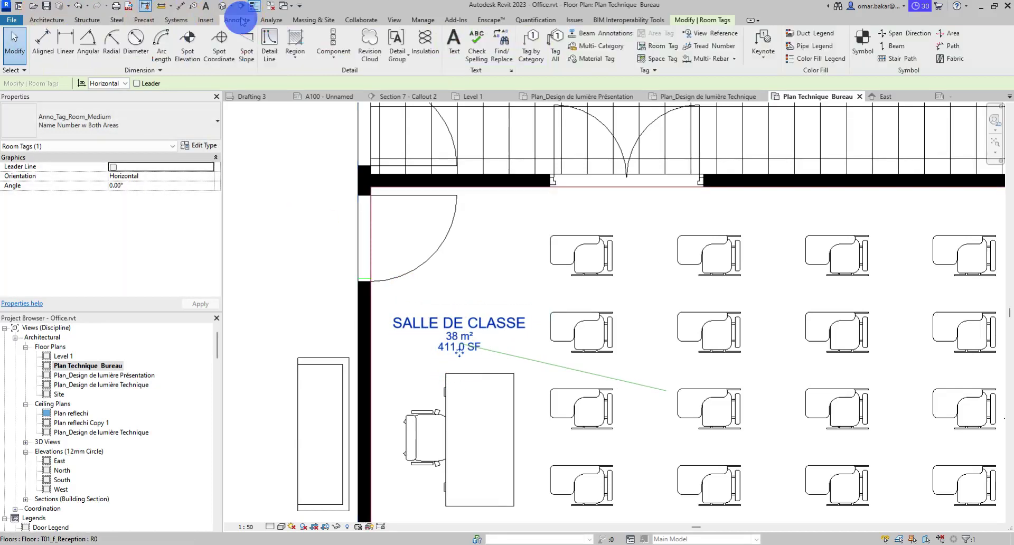
{"action": "left_click", "coordinate": [297, 41]}
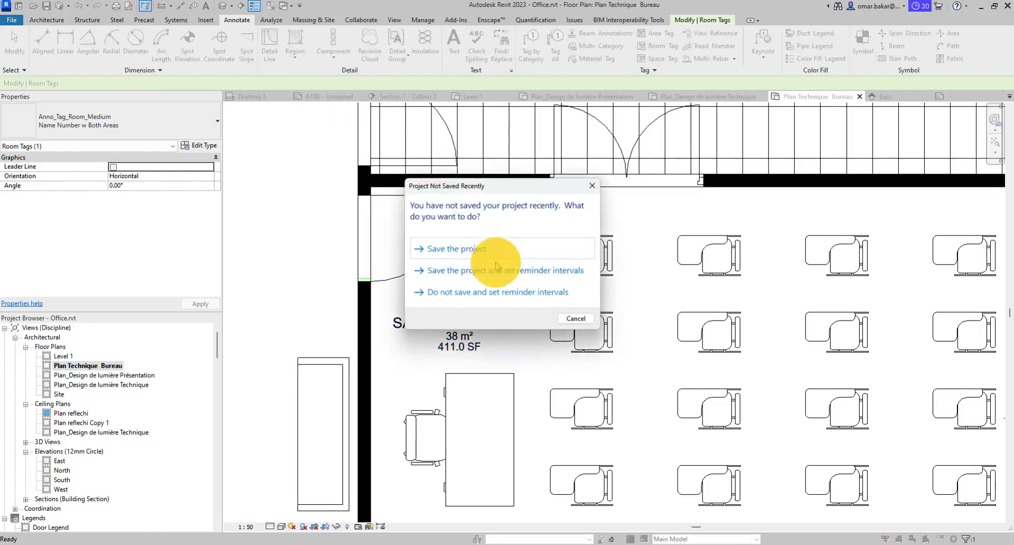
{"action": "left_click", "coordinate": [470, 249]}
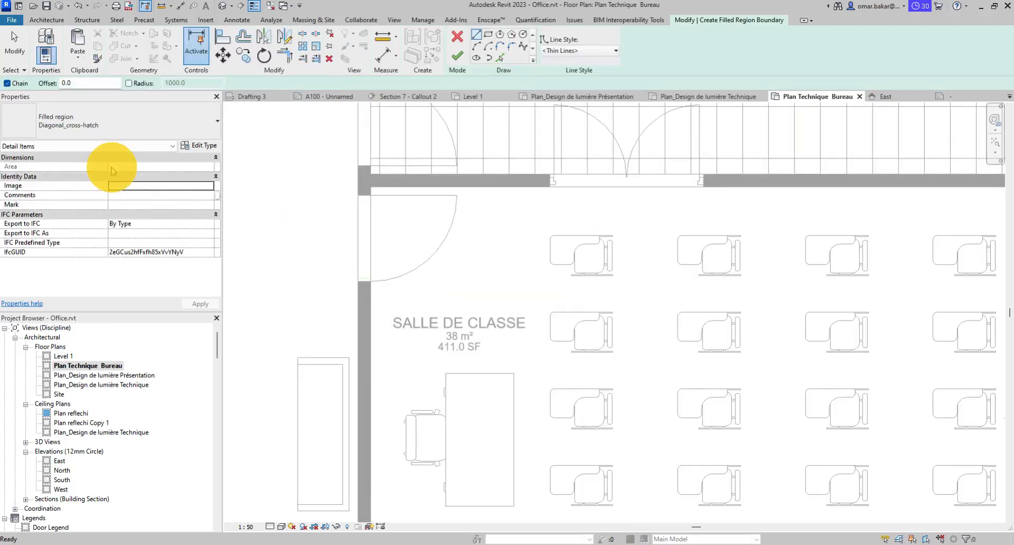
{"action": "left_click", "coordinate": [139, 126]}
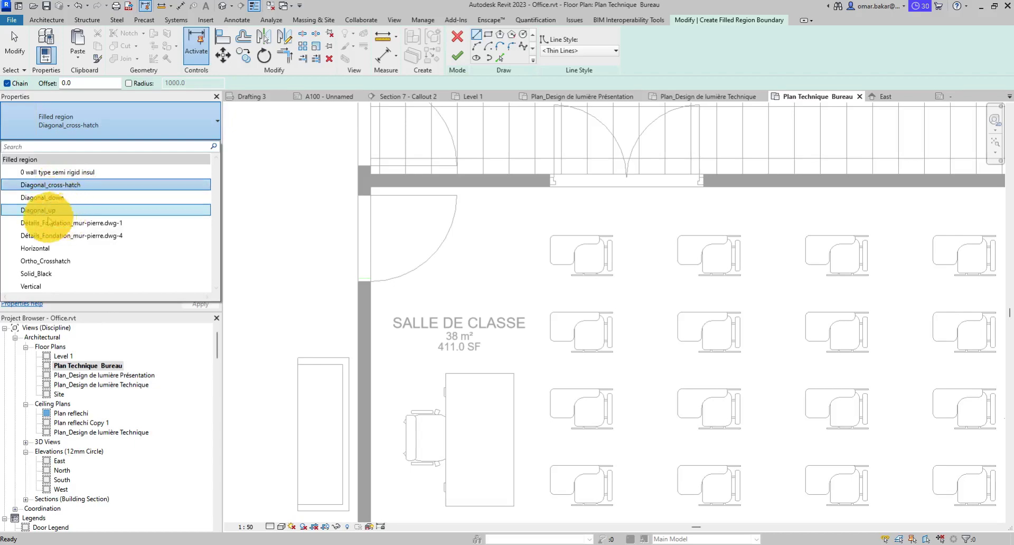
{"action": "left_click", "coordinate": [42, 273]}
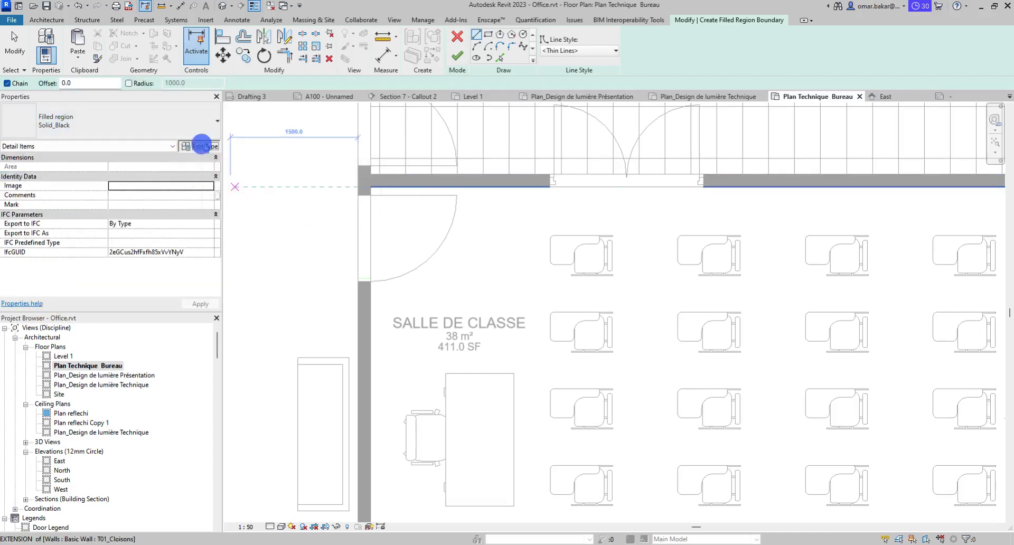
Duplicate the Solid_Black filled region type under the name OmB_Zone Grise_25%.
{"action": "left_click", "coordinate": [202, 145]}
{"action": "left_click", "coordinate": [704, 130]}
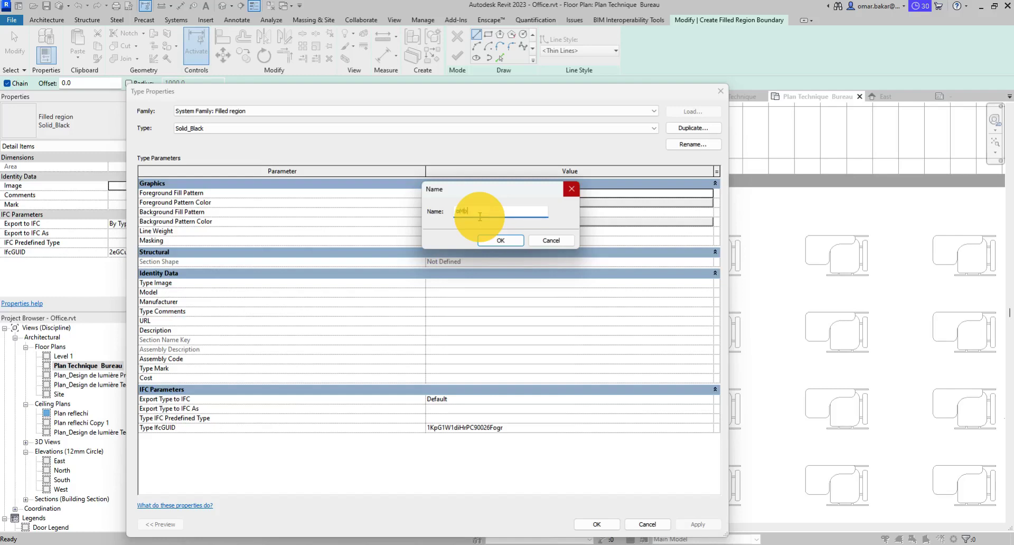
{"action": "key", "text": "Caps_Lock"}
{"action": "left_click", "coordinate": [498, 239]}
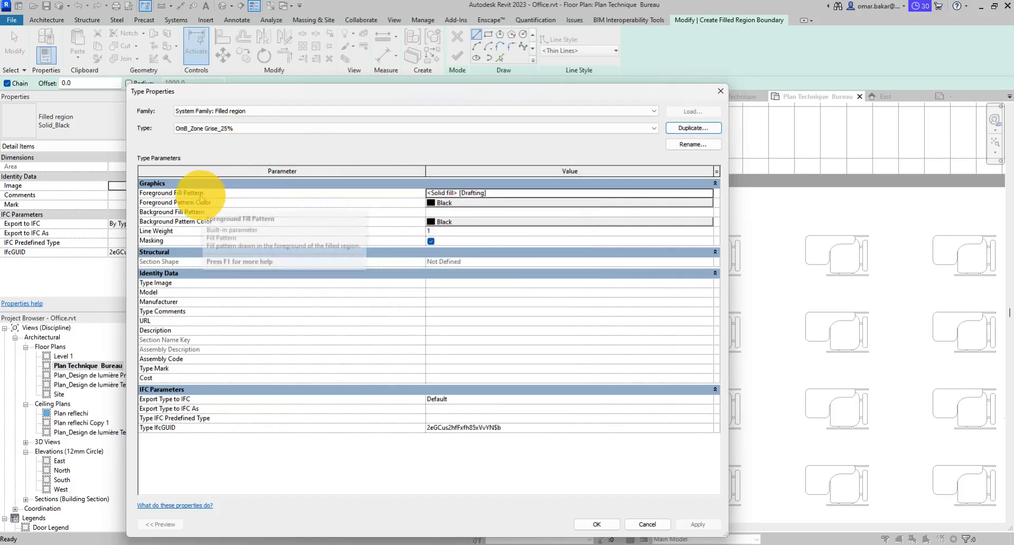
Set the new region type's foreground fill to no pattern and its background fill to solid fill.
{"action": "left_click", "coordinate": [472, 195]}
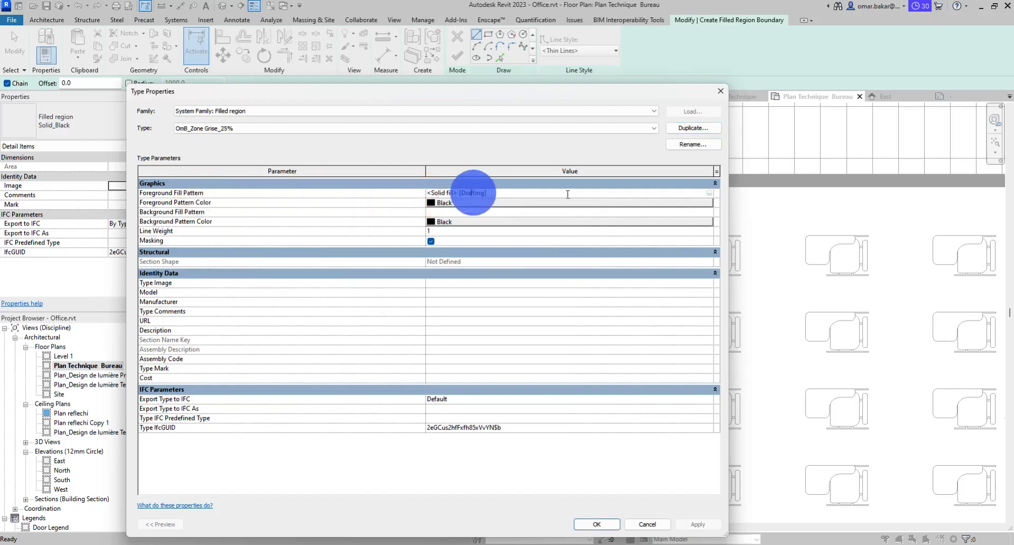
{"action": "left_click", "coordinate": [707, 192]}
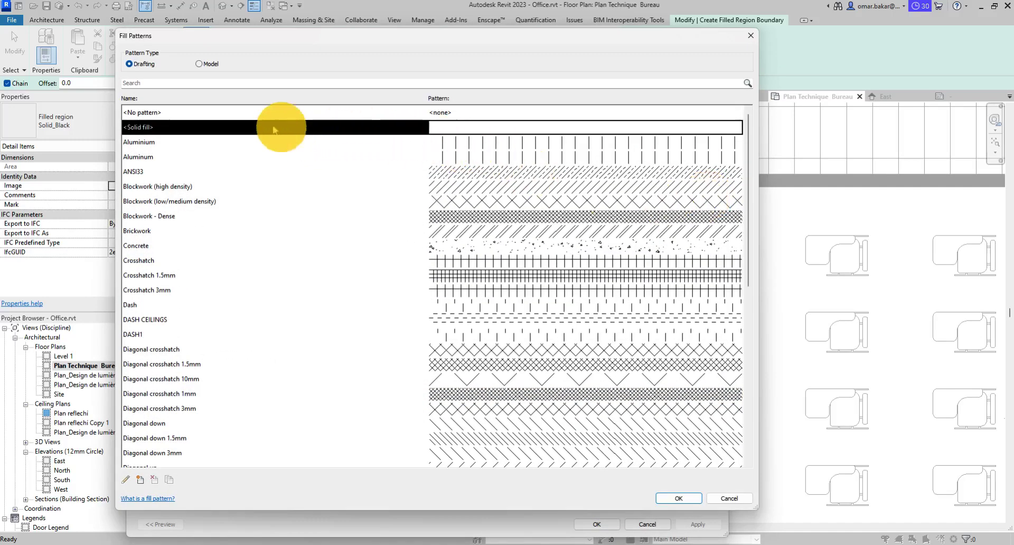
{"action": "left_click", "coordinate": [258, 113]}
{"action": "left_click", "coordinate": [671, 498]}
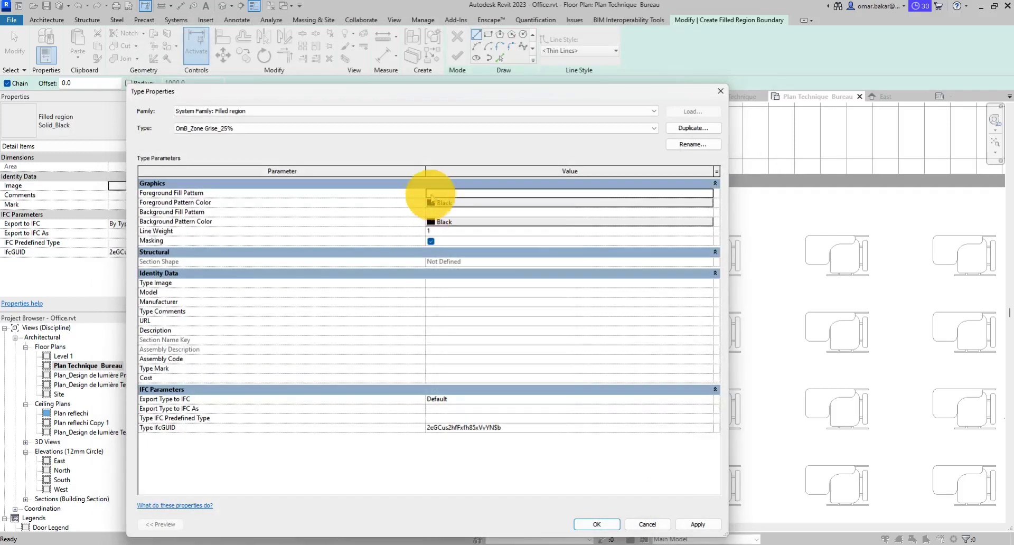
{"action": "left_click", "coordinate": [441, 212]}
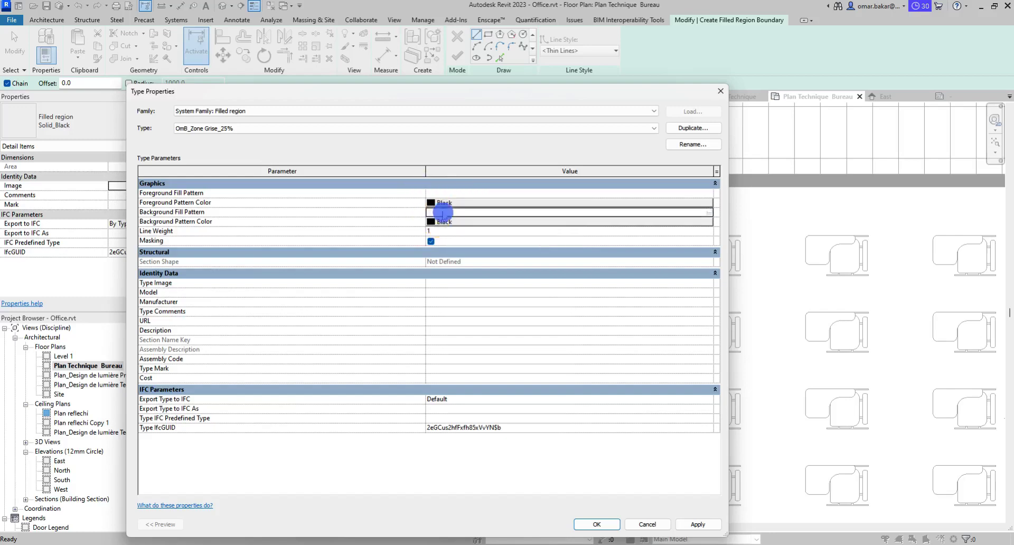
{"action": "left_click", "coordinate": [709, 213]}
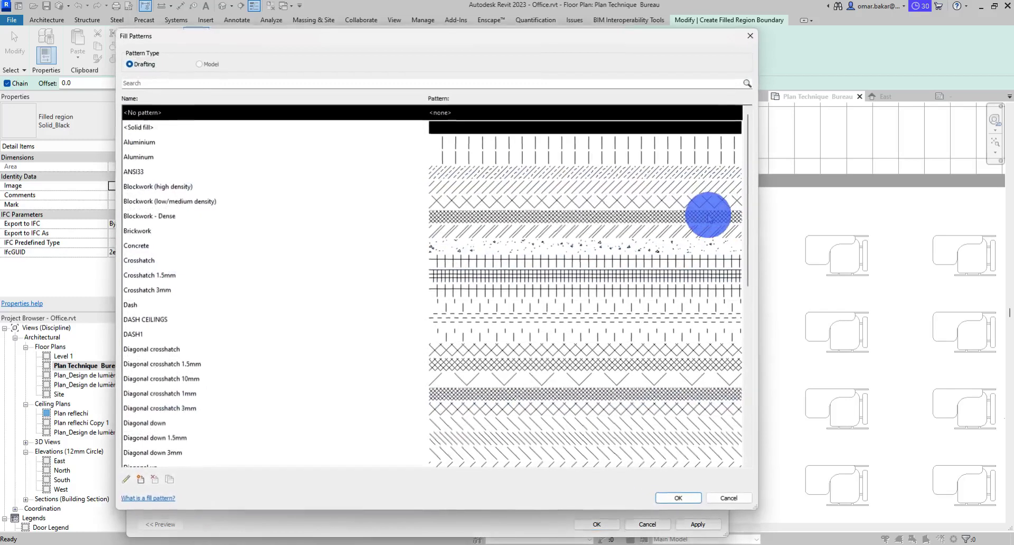
{"action": "left_click", "coordinate": [486, 128]}
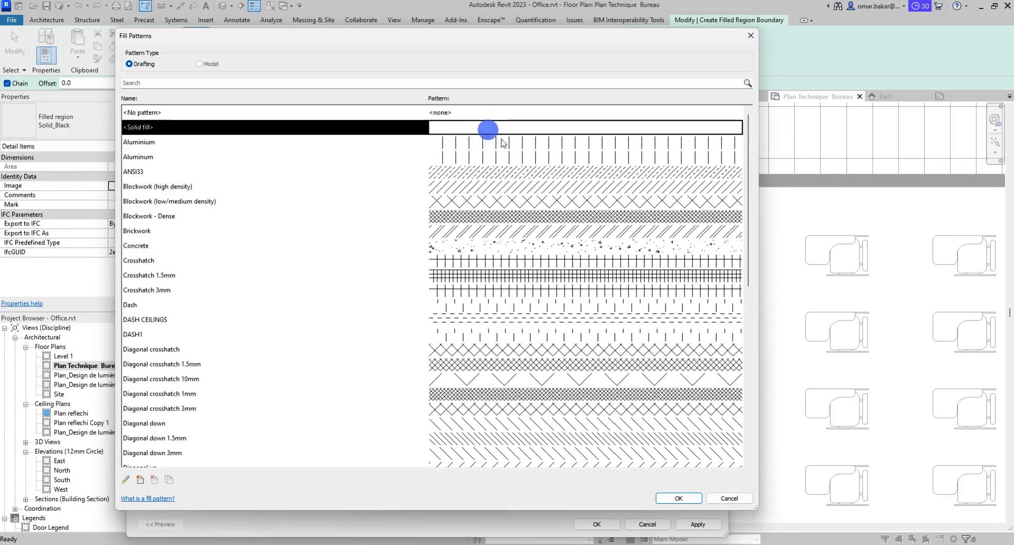
{"action": "left_click", "coordinate": [678, 497]}
Set the region type's background pattern color to grey, RGB 200-200-200.
{"action": "left_click", "coordinate": [446, 222]}
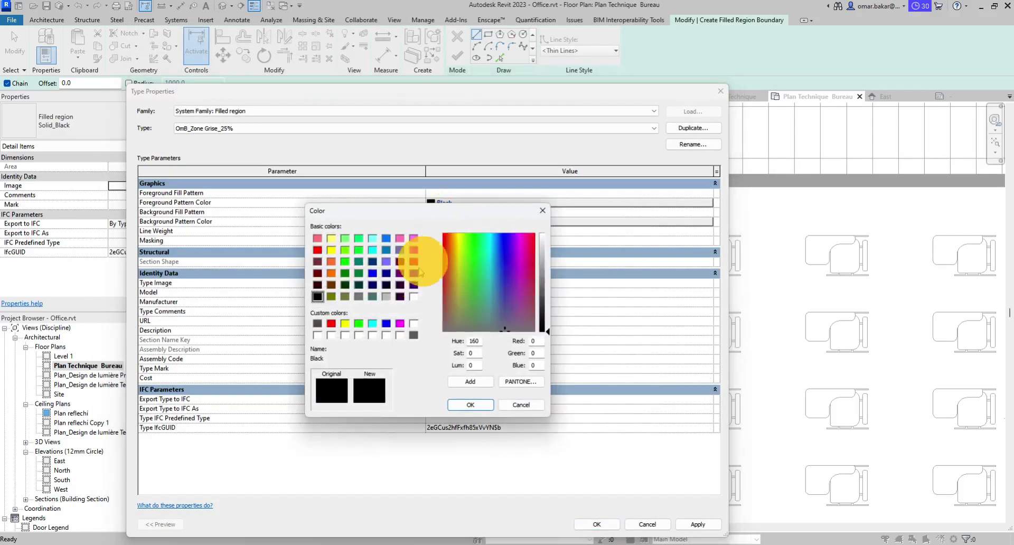
{"action": "left_click", "coordinate": [386, 296]}
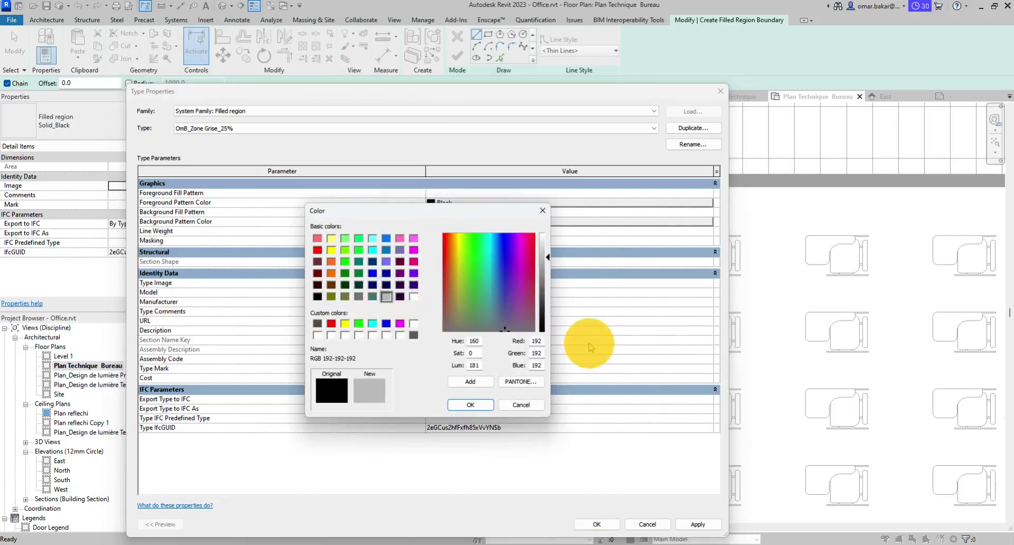
{"action": "left_click_drag", "start_coordinate": [542, 342], "coordinate": [511, 341]}
{"action": "type", "text": "200"}
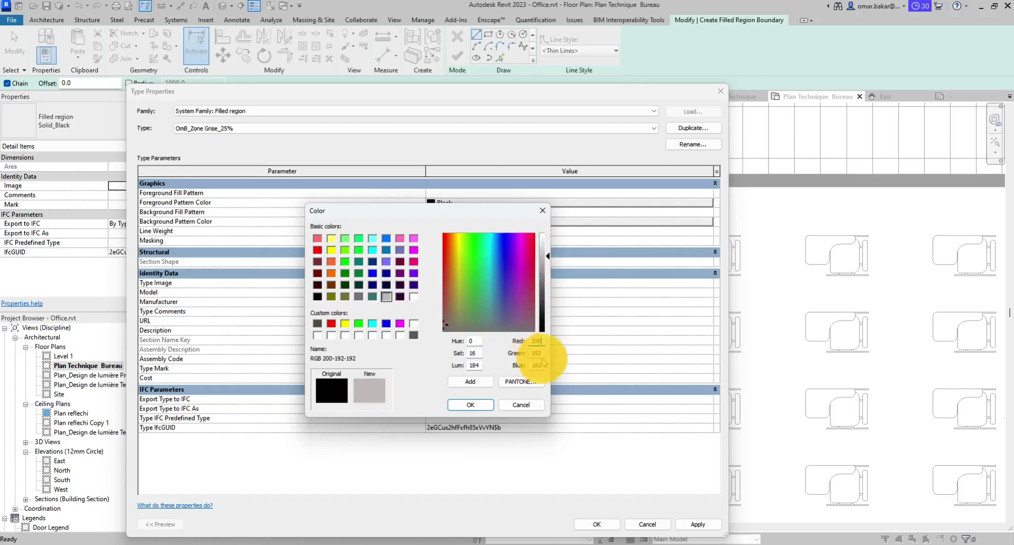
{"action": "double_click", "coordinate": [543, 353]}
{"action": "type", "text": "200"}
{"action": "left_click", "coordinate": [542, 365]}
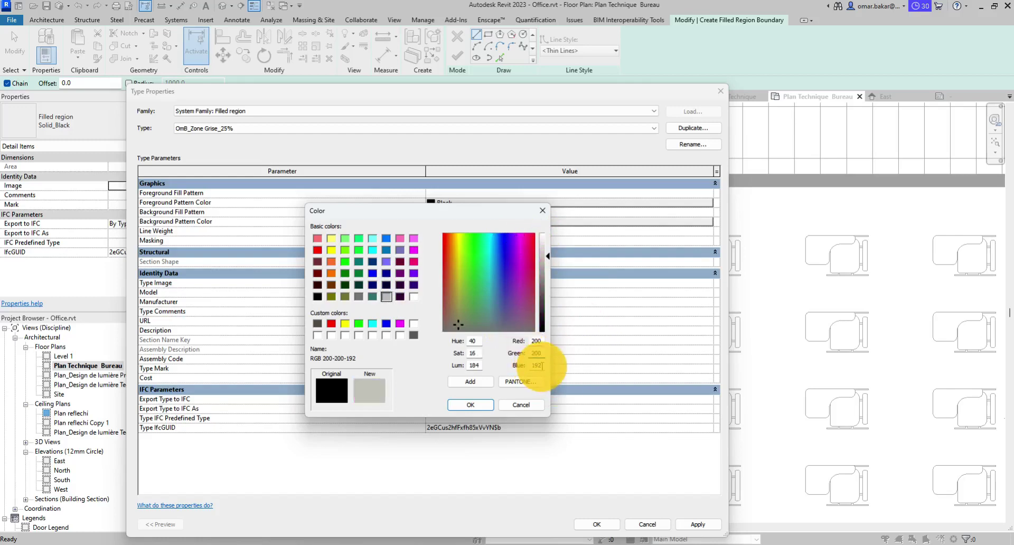
{"action": "double_click", "coordinate": [542, 365]}
{"action": "type", "text": "200"}
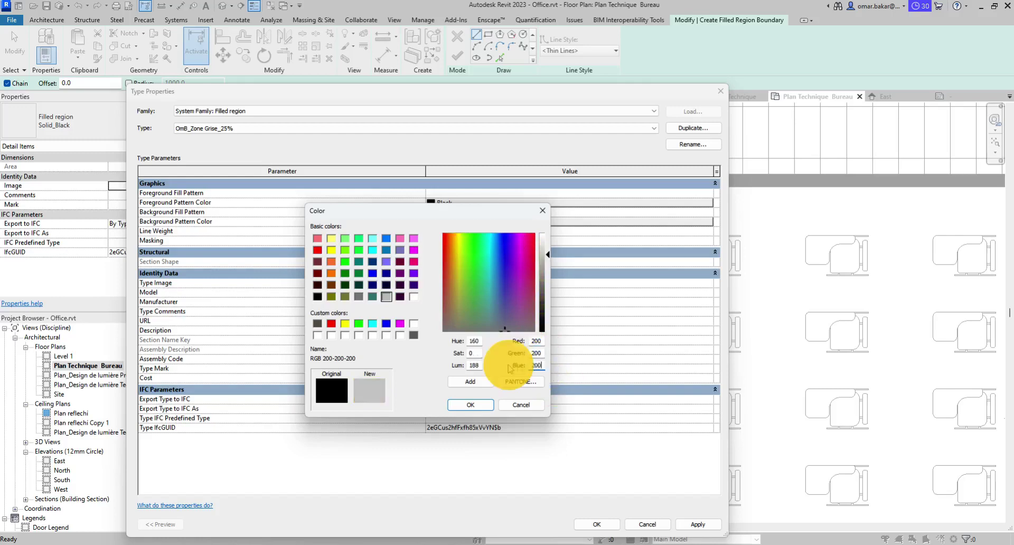
{"action": "left_click", "coordinate": [539, 353]}
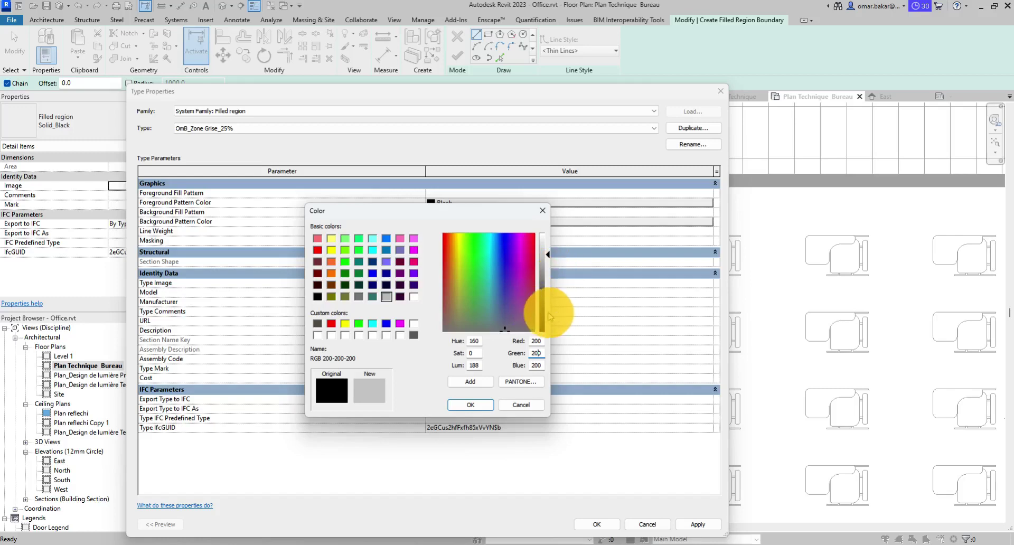
{"action": "left_click", "coordinate": [471, 405]}
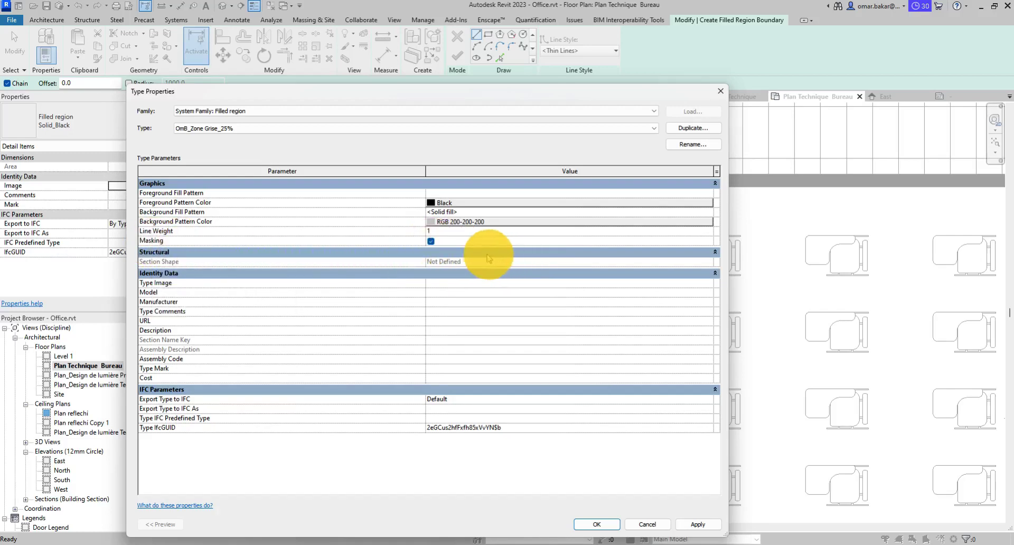
Turn off masking for the grey region type and rename it OmB_Zone Grise_NM_25%.
{"action": "left_click", "coordinate": [431, 242]}
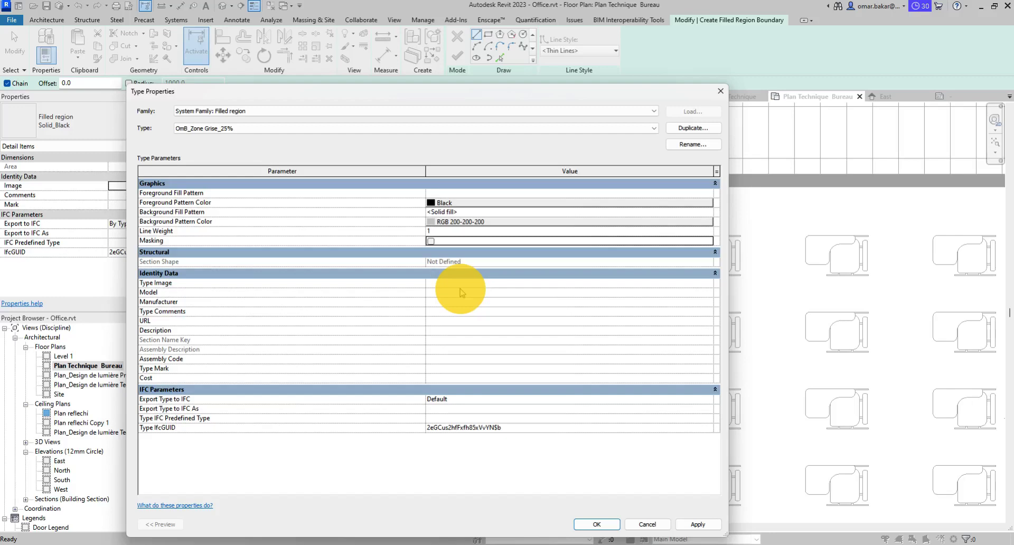
{"action": "left_click", "coordinate": [602, 525]}
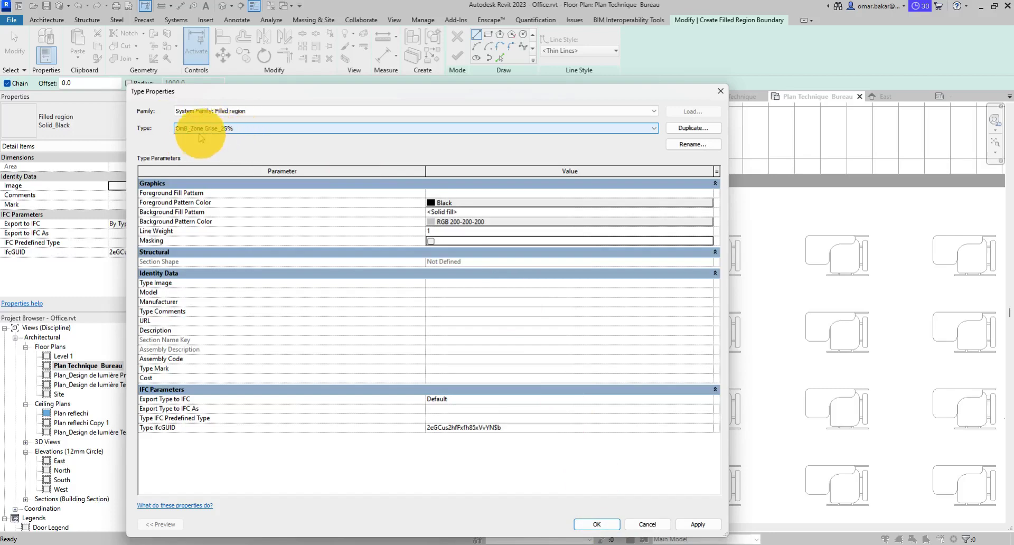
{"action": "left_click", "coordinate": [218, 130]}
{"action": "left_click", "coordinate": [218, 131]}
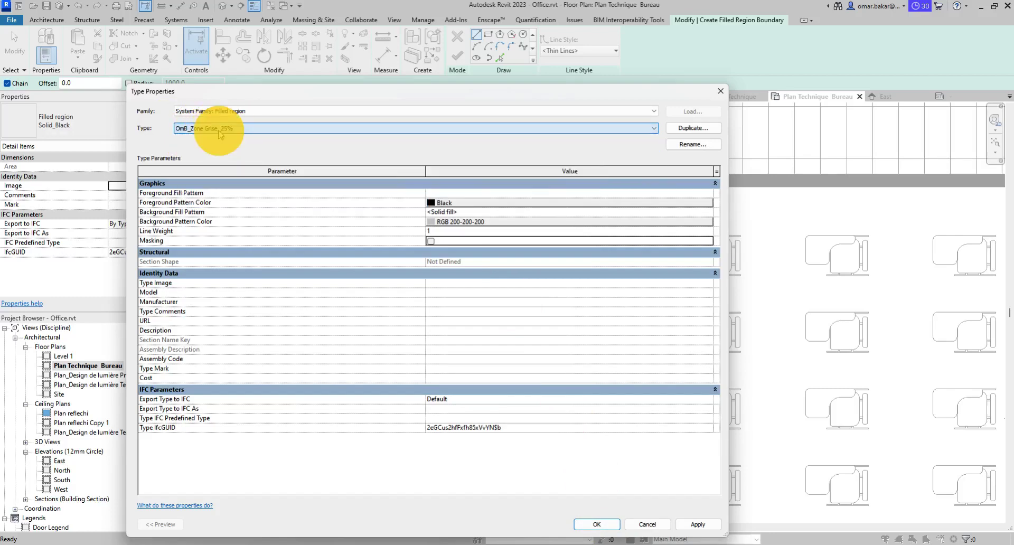
{"action": "left_click", "coordinate": [714, 144]}
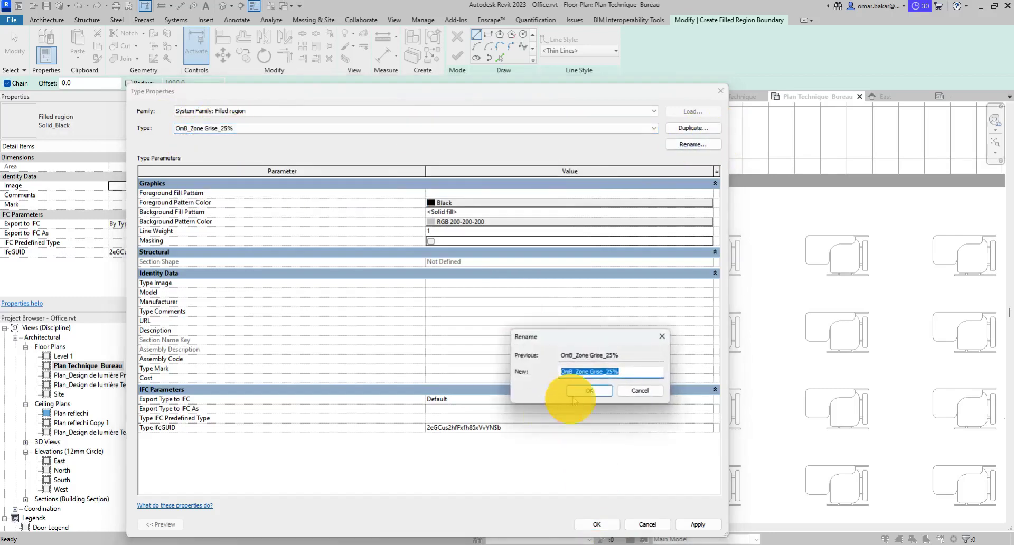
{"action": "left_click", "coordinate": [604, 372]}
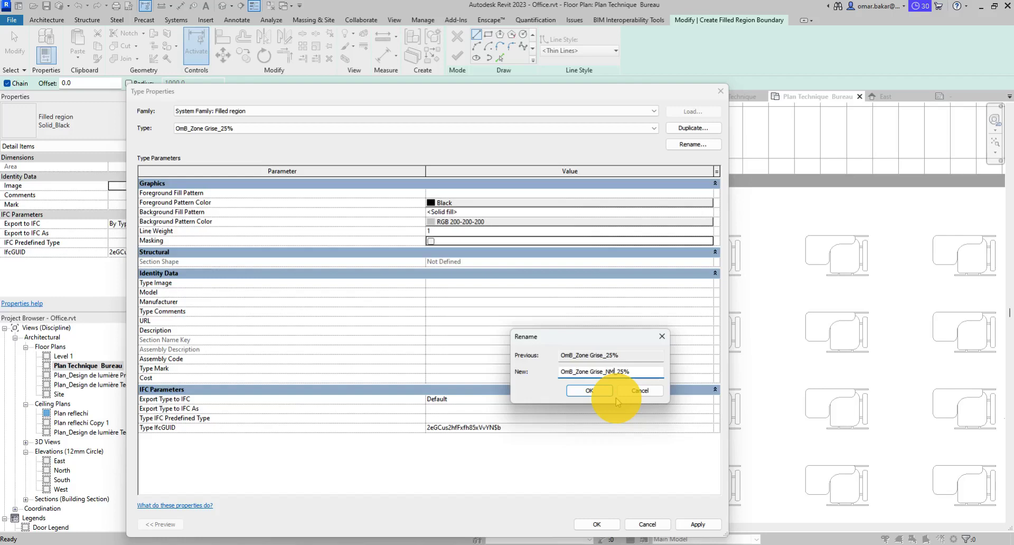
{"action": "left_click", "coordinate": [590, 391]}
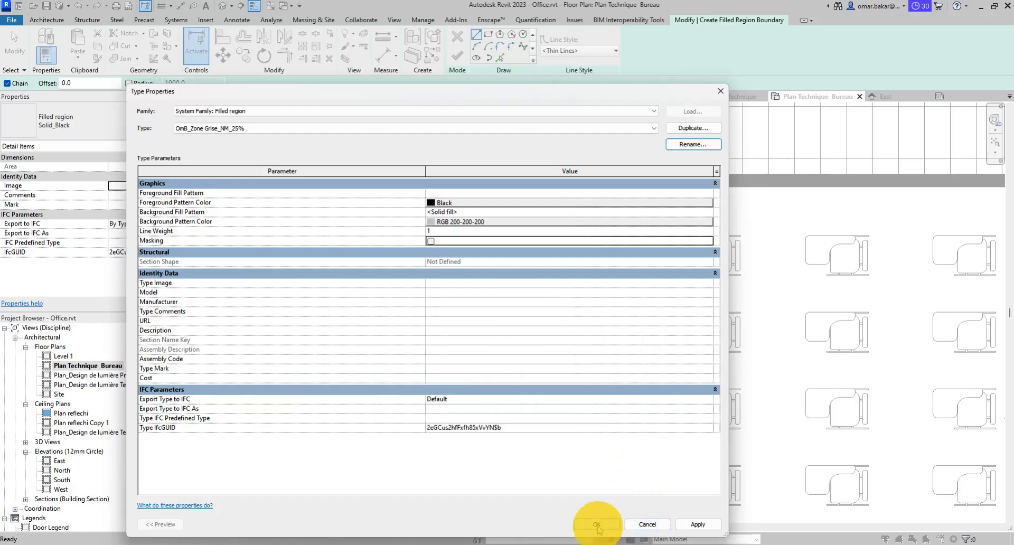
{"action": "left_click", "coordinate": [597, 524]}
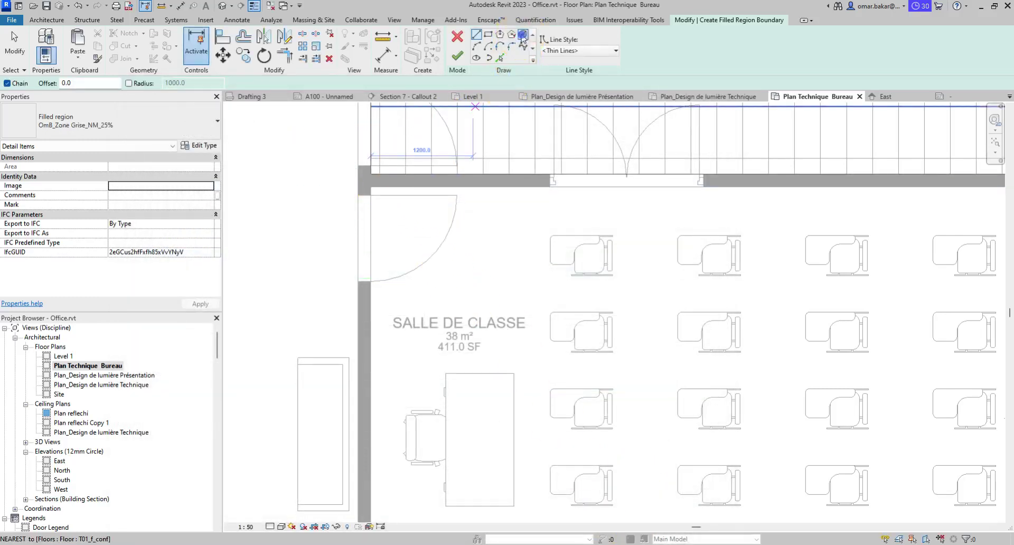
Sketch a circular region boundary of about 500 mm radius above the SALLE DE CLASSE tag, choose the <Invisible lines> style and finish the region.
{"action": "left_click", "coordinate": [523, 33]}
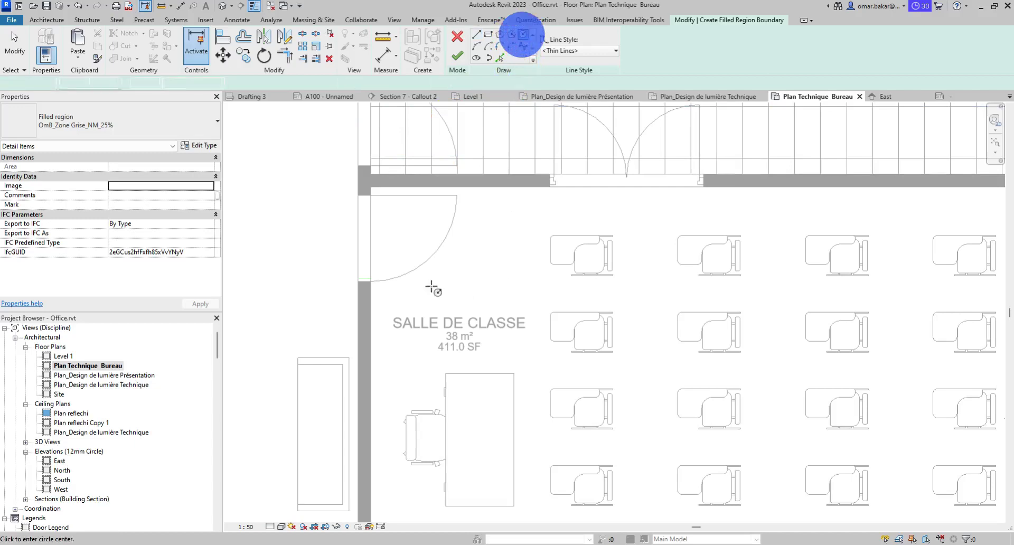
{"action": "left_click", "coordinate": [476, 259]}
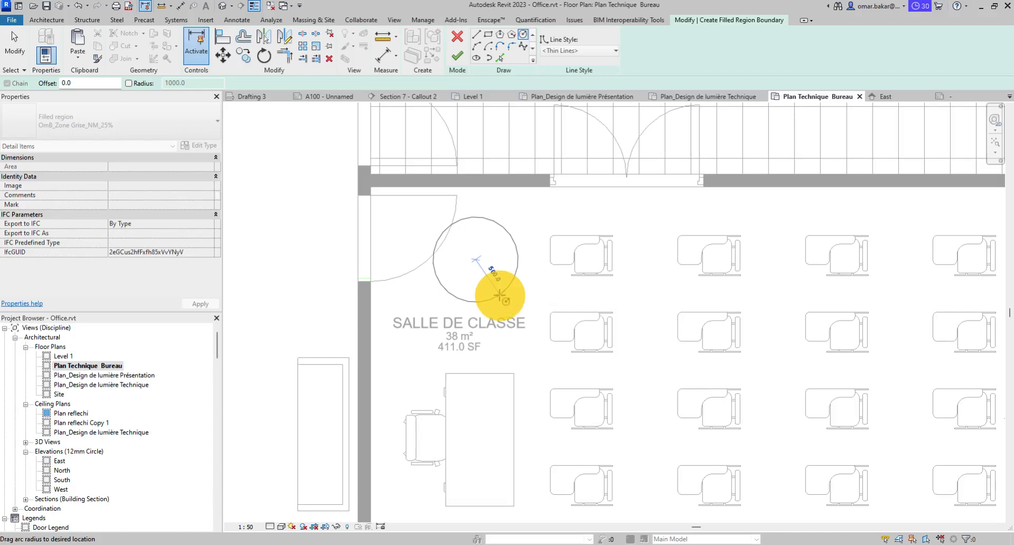
{"action": "left_click", "coordinate": [500, 295]}
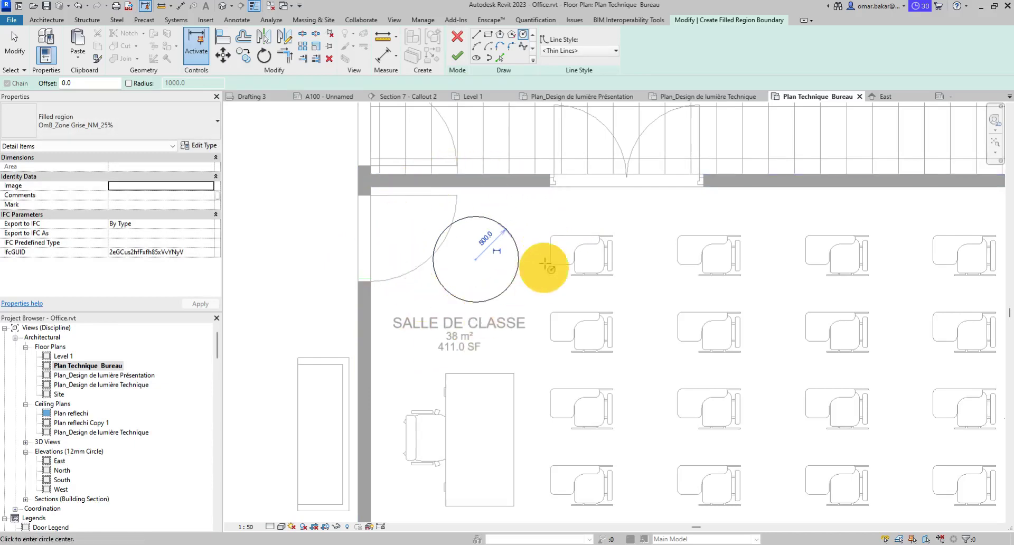
{"action": "left_click", "coordinate": [578, 50]}
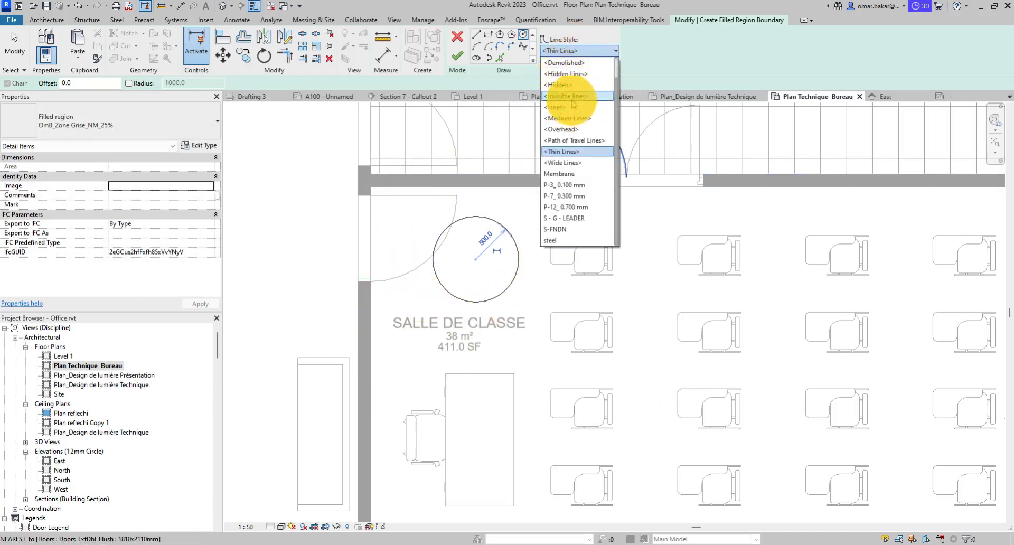
{"action": "left_click", "coordinate": [564, 95]}
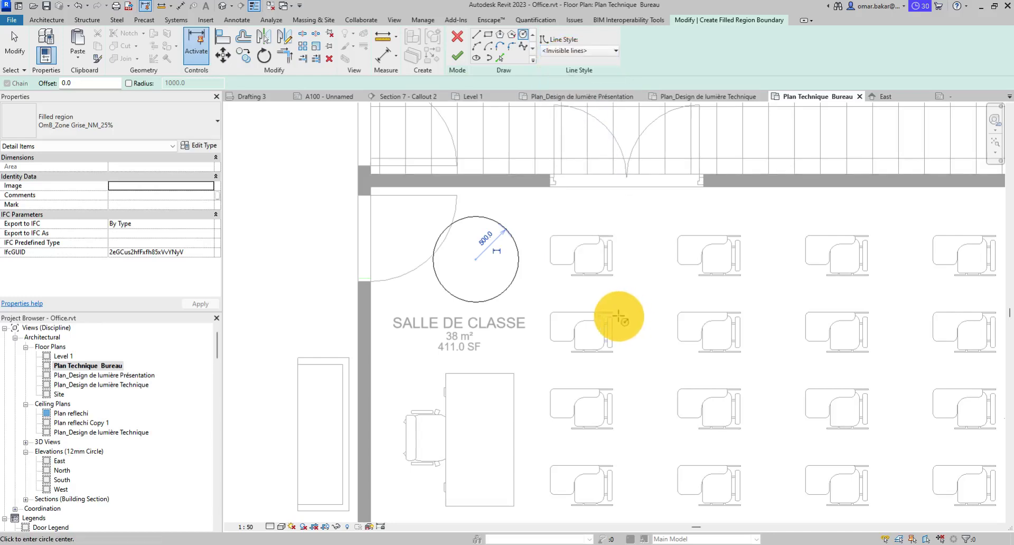
{"action": "left_click", "coordinate": [457, 55]}
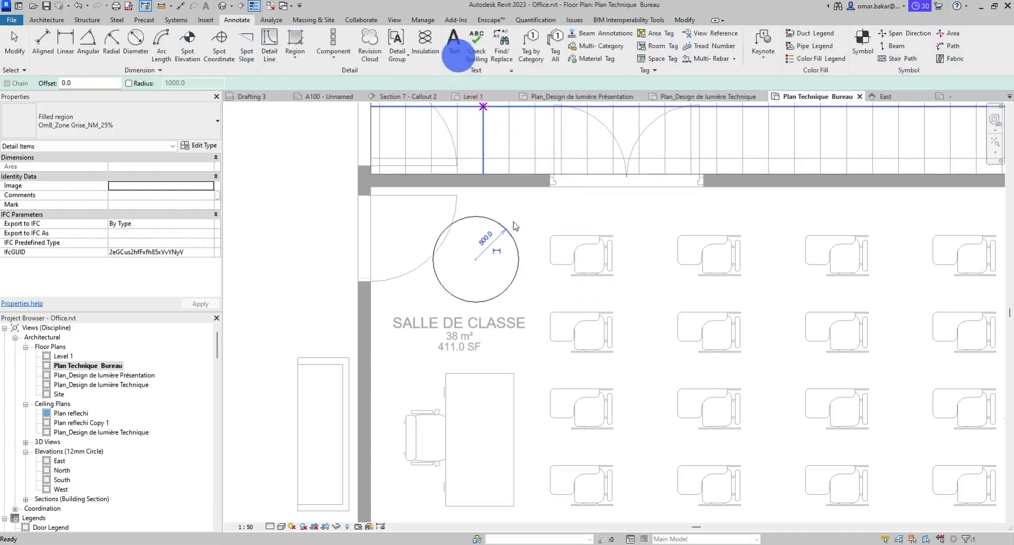
Edit the boundary of the circular filled region above the SALLE DE CLASSE tag, set its line style to <Invisible lines> and finish the edit.
{"action": "left_click", "coordinate": [304, 231]}
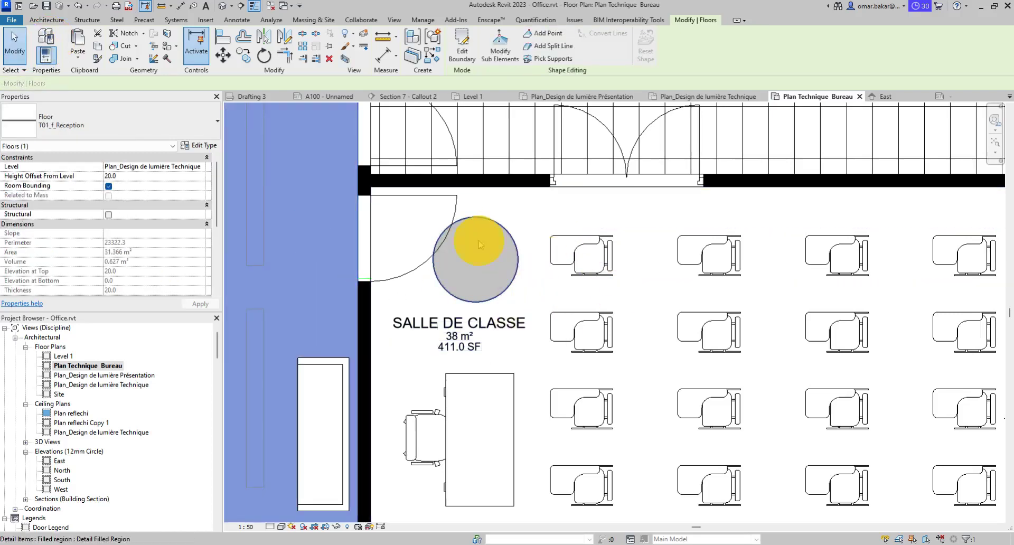
{"action": "left_click", "coordinate": [483, 252]}
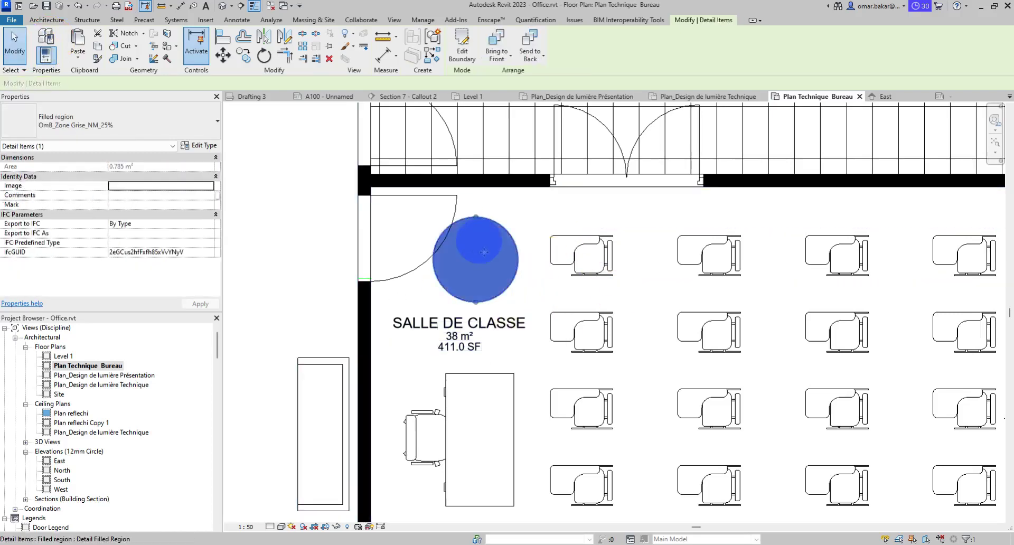
{"action": "left_click", "coordinate": [466, 41]}
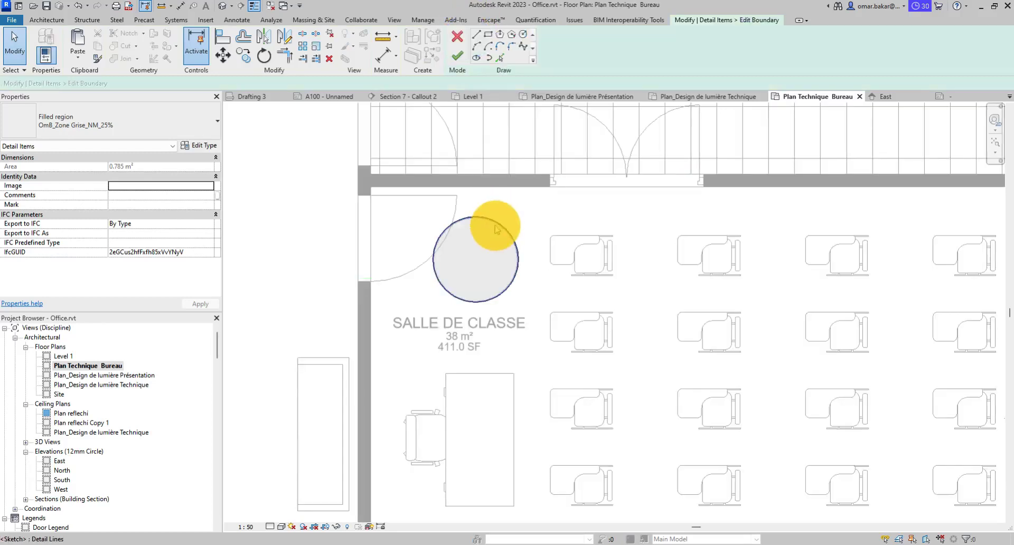
{"action": "left_click", "coordinate": [498, 223]}
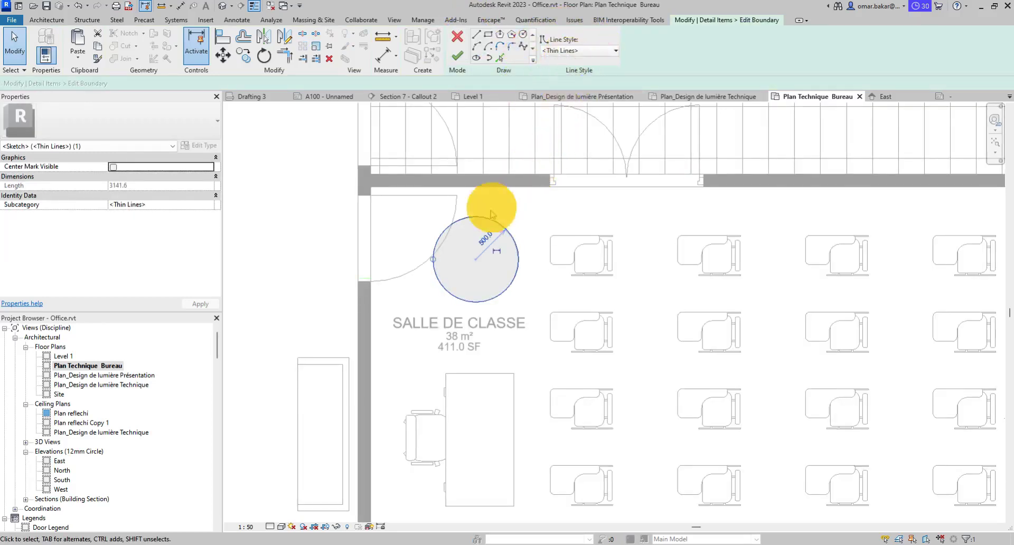
{"action": "left_click", "coordinate": [575, 50]}
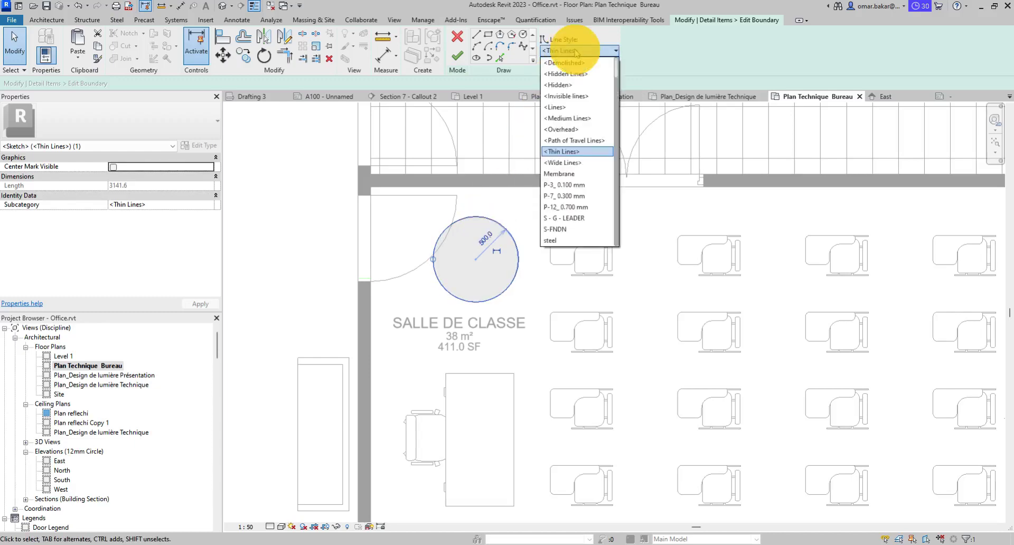
{"action": "left_click", "coordinate": [565, 95]}
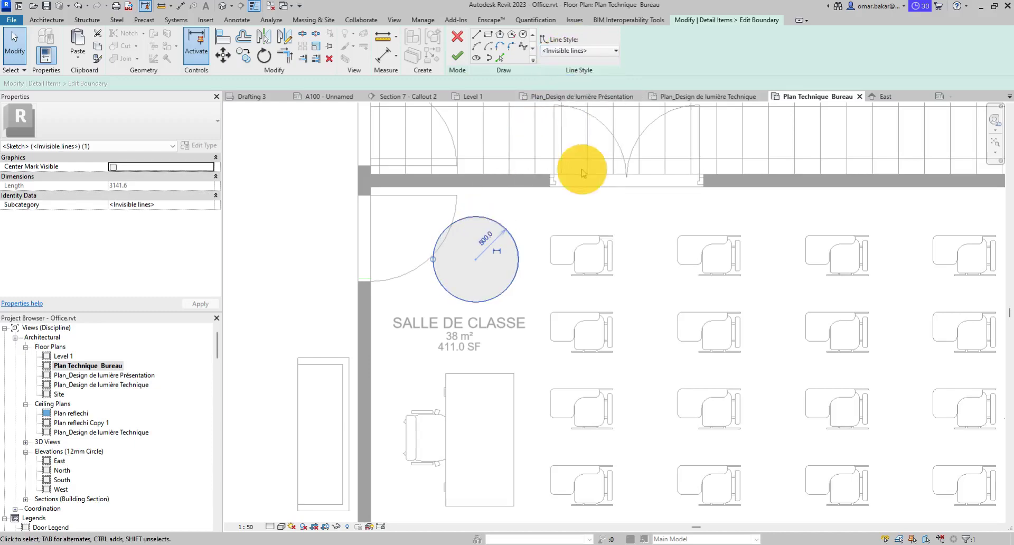
{"action": "left_click", "coordinate": [457, 56]}
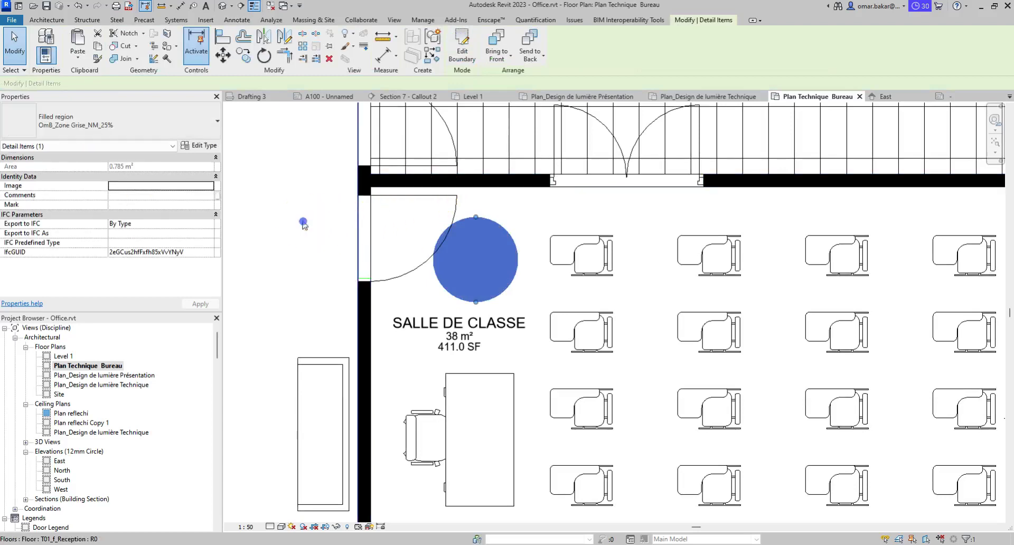
{"action": "left_click", "coordinate": [303, 222]}
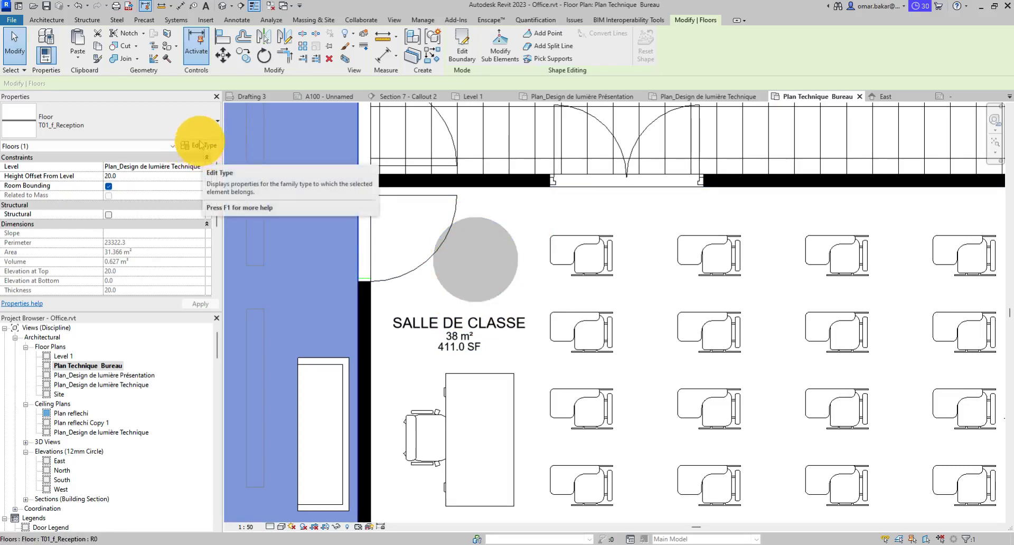
Duplicate the circular region's type under the name OmB_Zone Grise_NM_5%.
{"action": "left_click", "coordinate": [490, 237]}
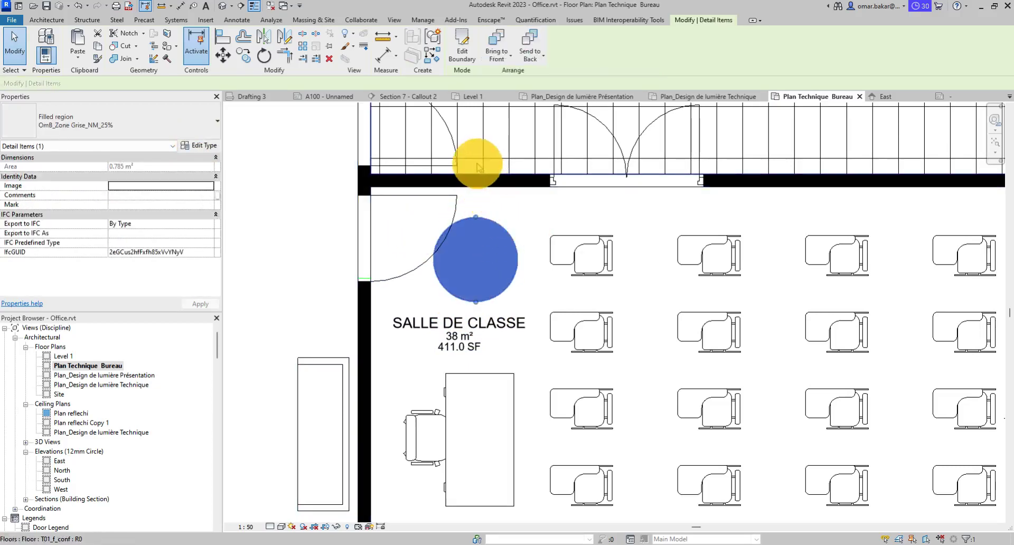
{"action": "left_click", "coordinate": [204, 147]}
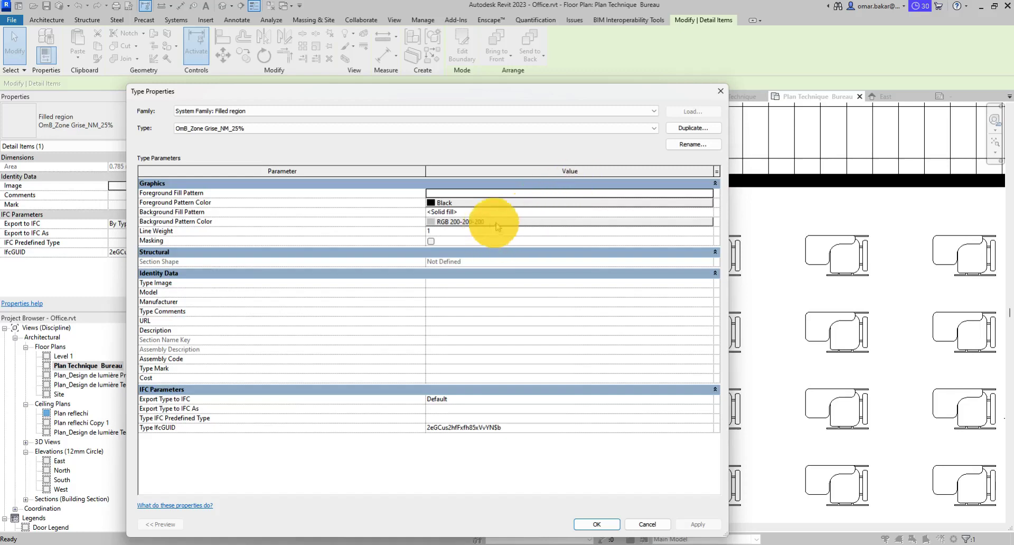
{"action": "left_click", "coordinate": [693, 129]}
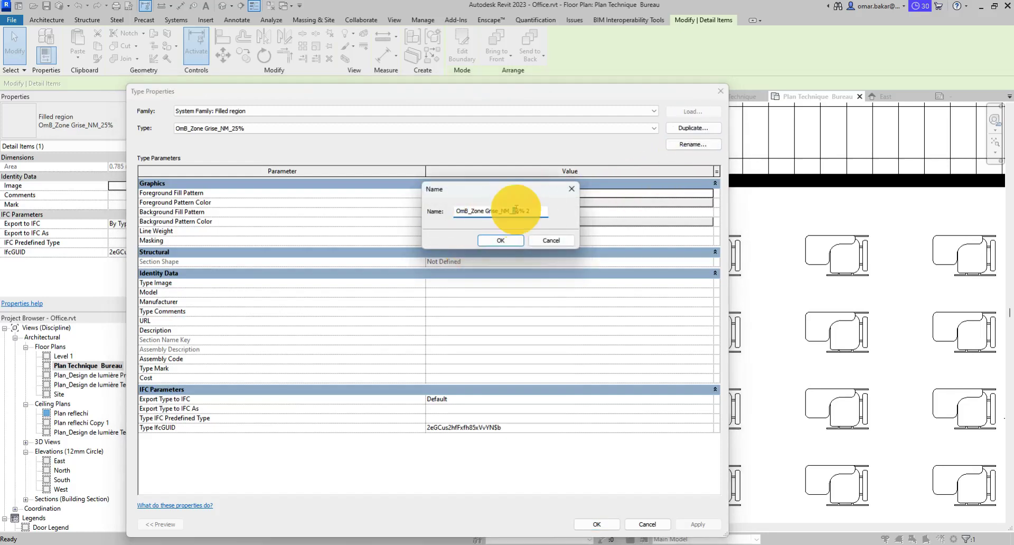
{"action": "key", "text": "BackSpace"}
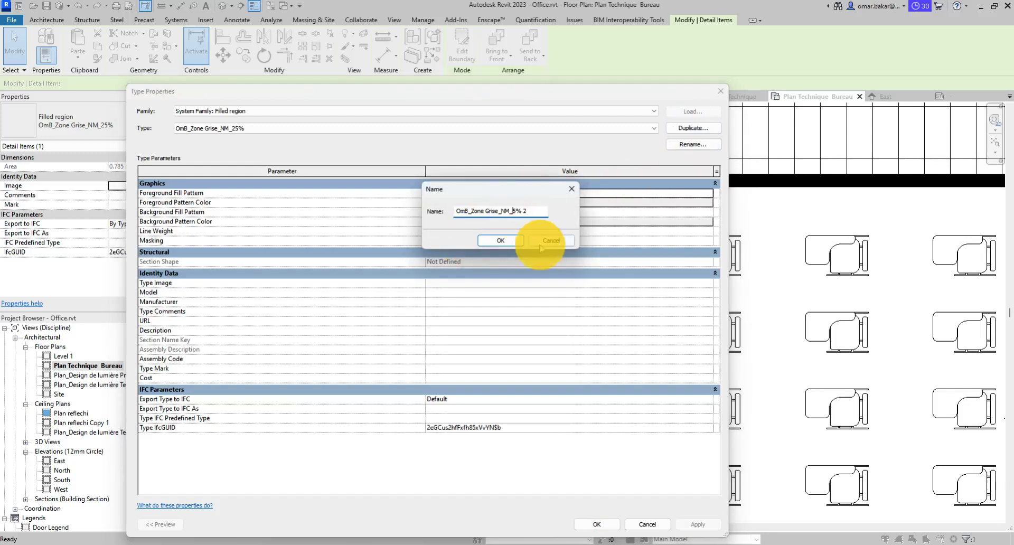
{"action": "left_click", "coordinate": [524, 211]}
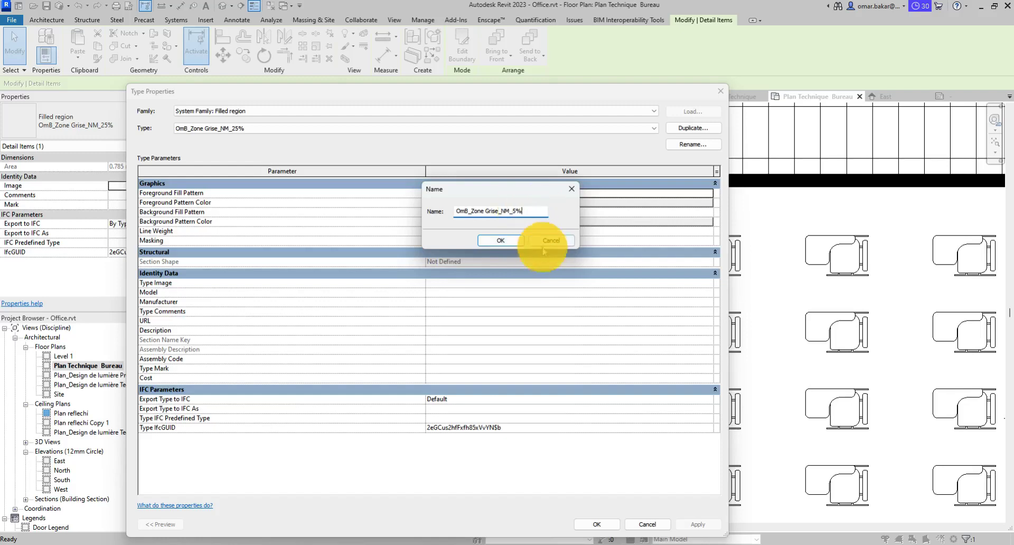
{"action": "left_click", "coordinate": [514, 240]}
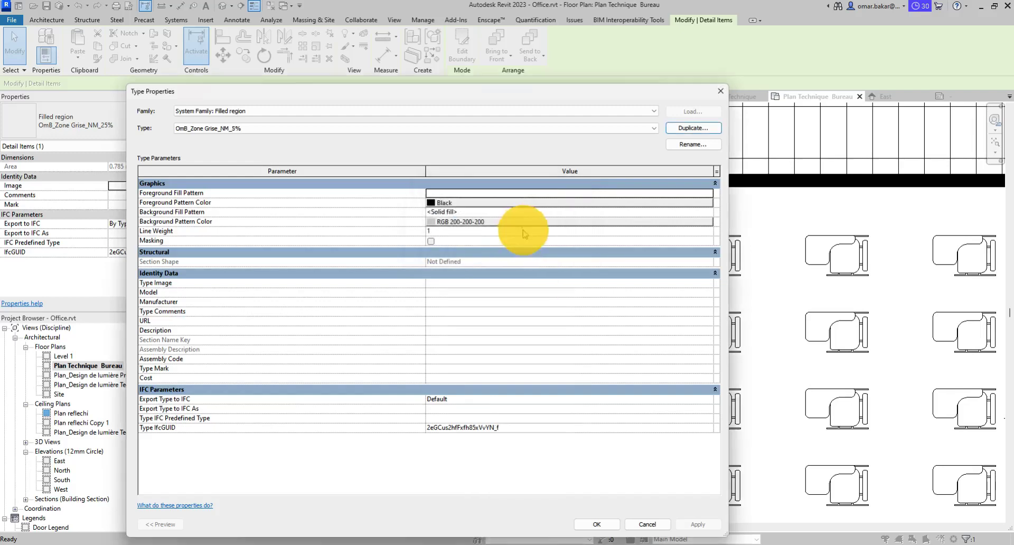
Set the new region type's background pattern color to light grey, RGB 245-245-245, and apply the type properties.
{"action": "left_click", "coordinate": [464, 221]}
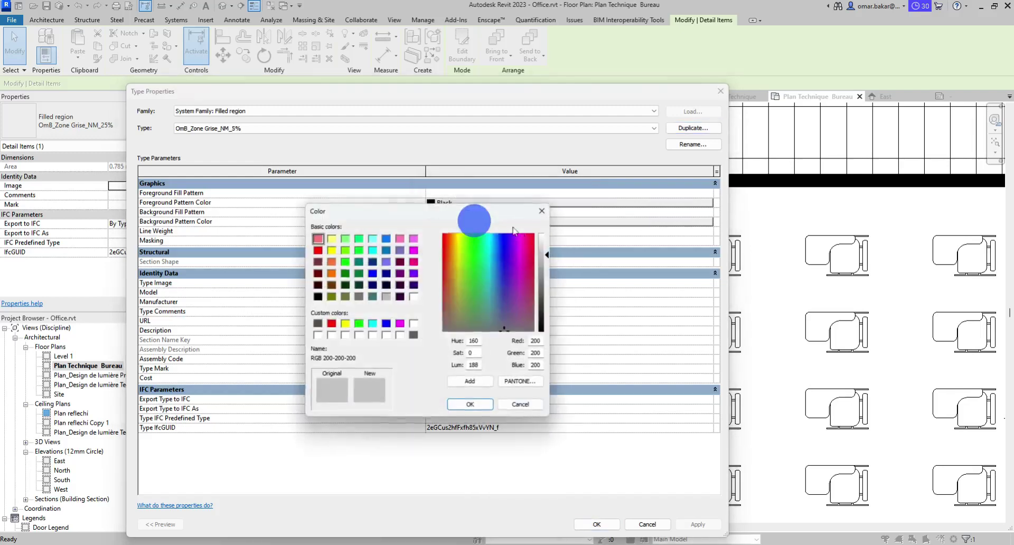
{"action": "left_click", "coordinate": [550, 240]}
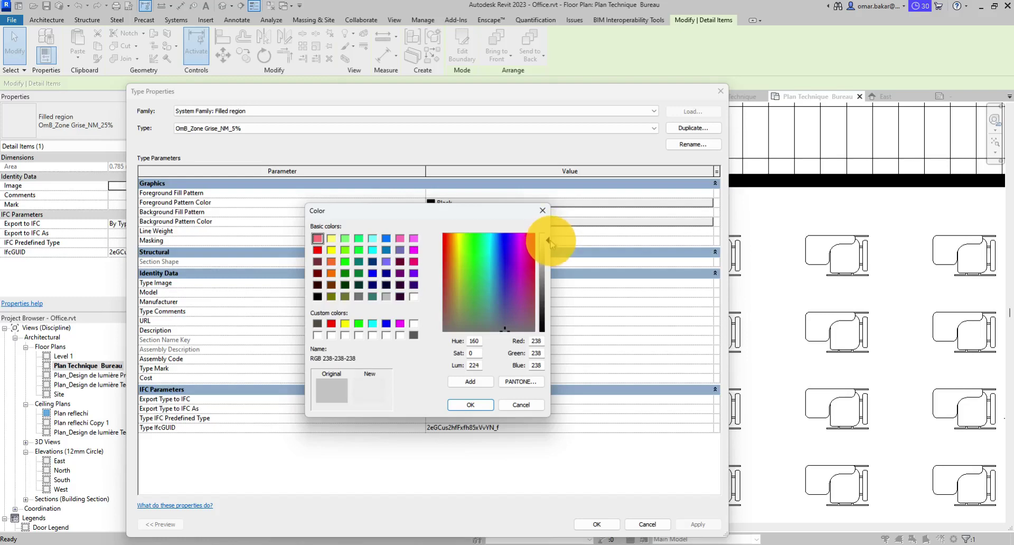
{"action": "left_click_drag", "start_coordinate": [541, 339], "coordinate": [515, 340]}
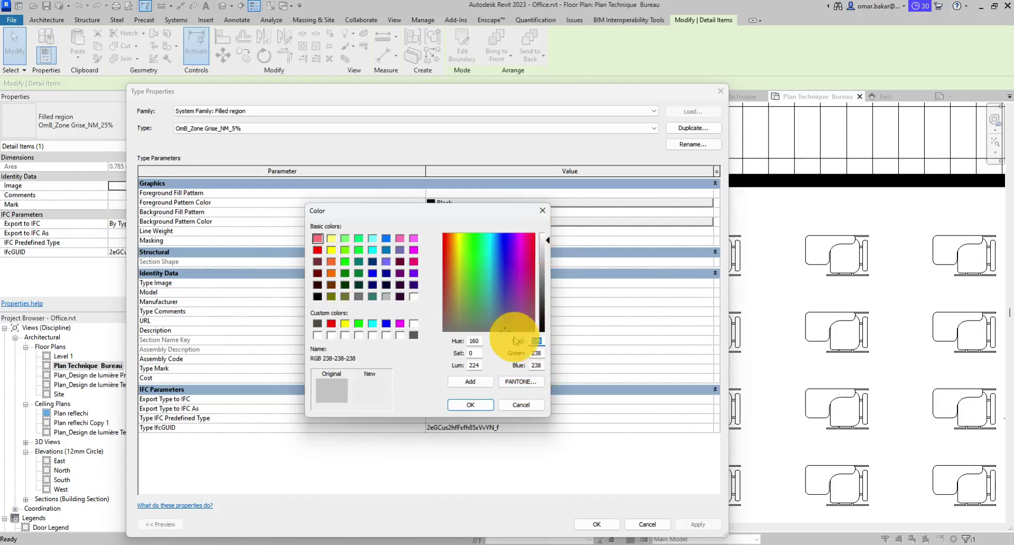
{"action": "type", "text": "245"}
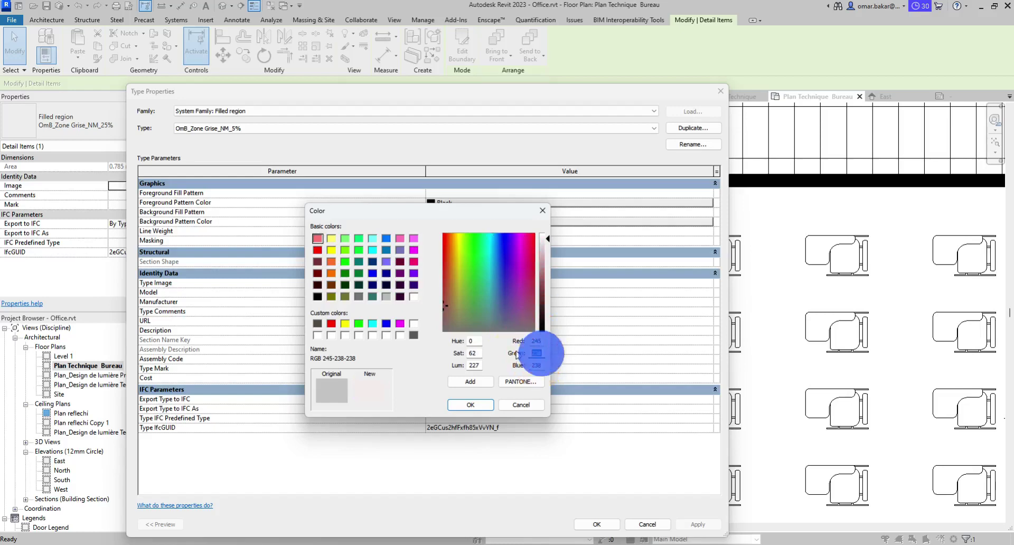
{"action": "type", "text": "245"}
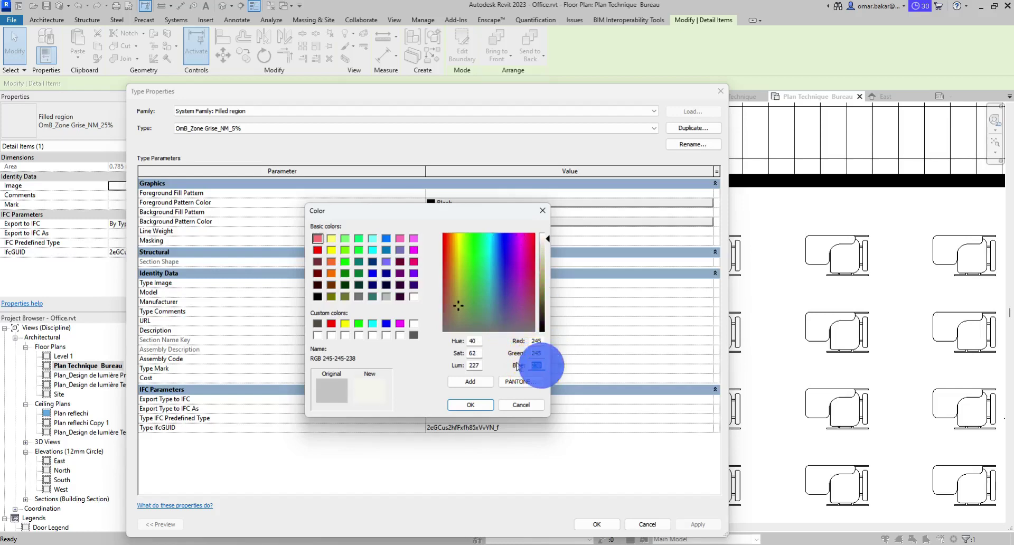
{"action": "type", "text": "2"}
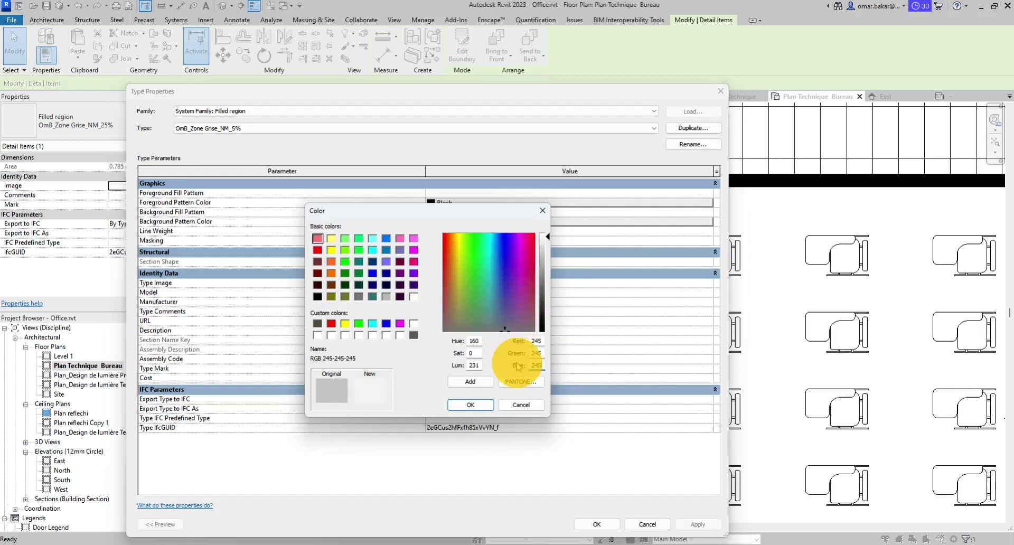
{"action": "left_click", "coordinate": [468, 405]}
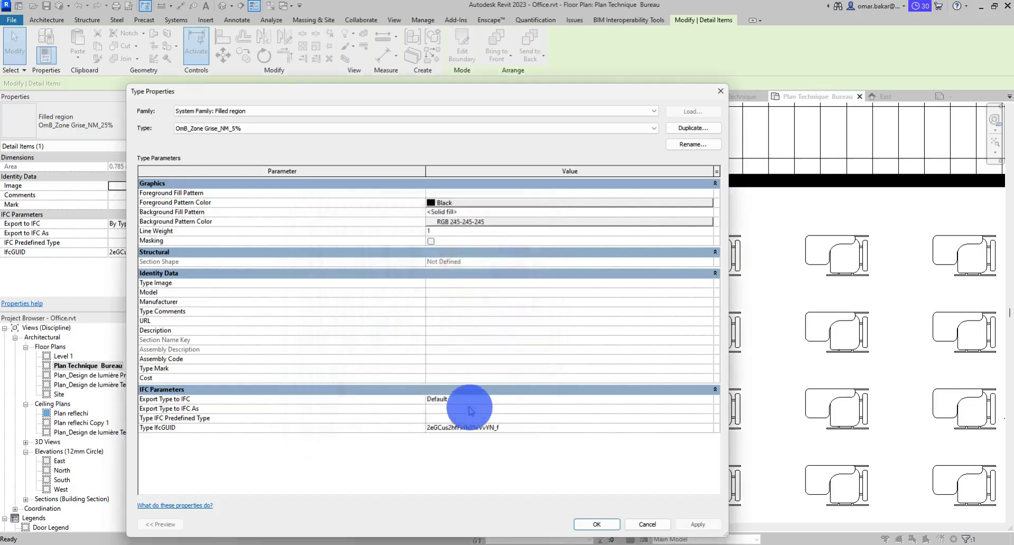
{"action": "left_click", "coordinate": [607, 524]}
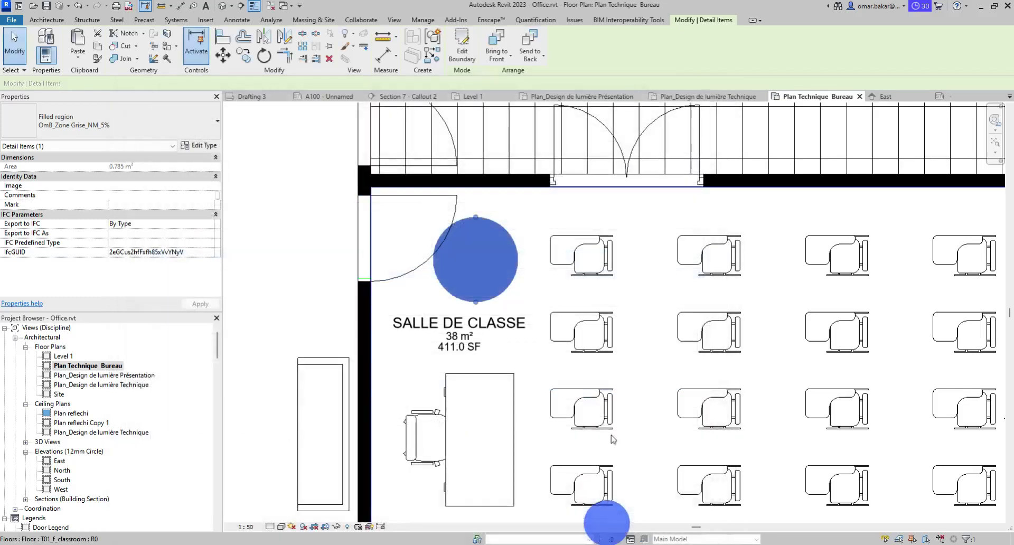
{"action": "left_click", "coordinate": [309, 262]}
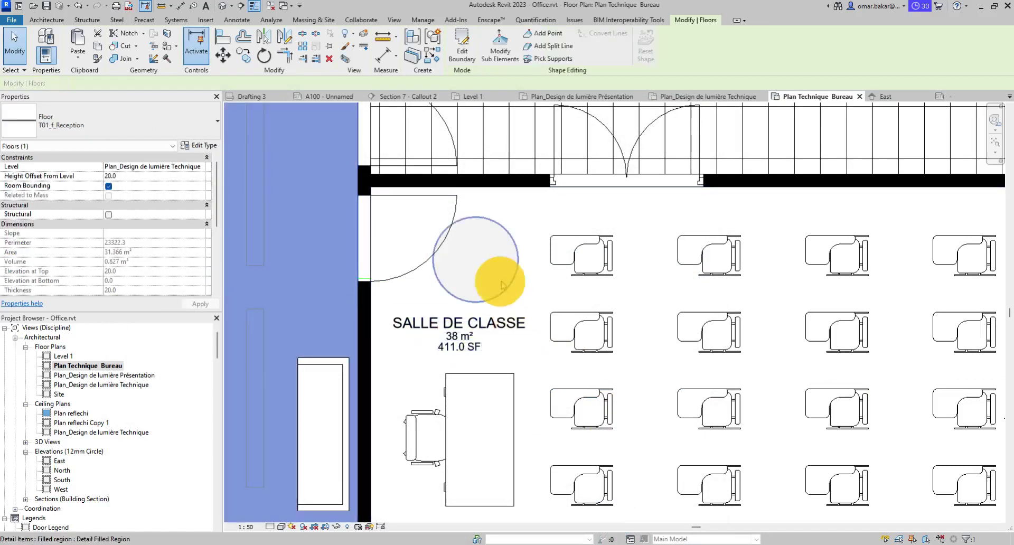
Move the circular filled region across the wall beside the double door and back to the clear area above the SALLE DE CLASSE tag.
{"action": "scroll", "coordinate": [504, 241], "scroll_direction": "up", "scroll_amount": 2}
{"action": "scroll", "coordinate": [505, 242], "scroll_direction": "up", "scroll_amount": 2}
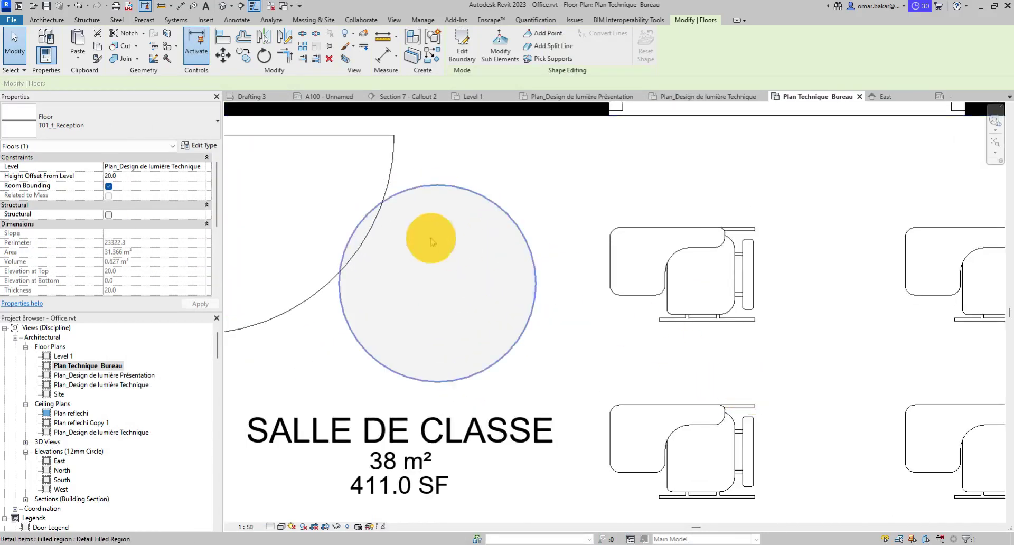
{"action": "scroll", "coordinate": [453, 240], "scroll_direction": "down", "scroll_amount": 3}
{"action": "left_click", "coordinate": [483, 282]}
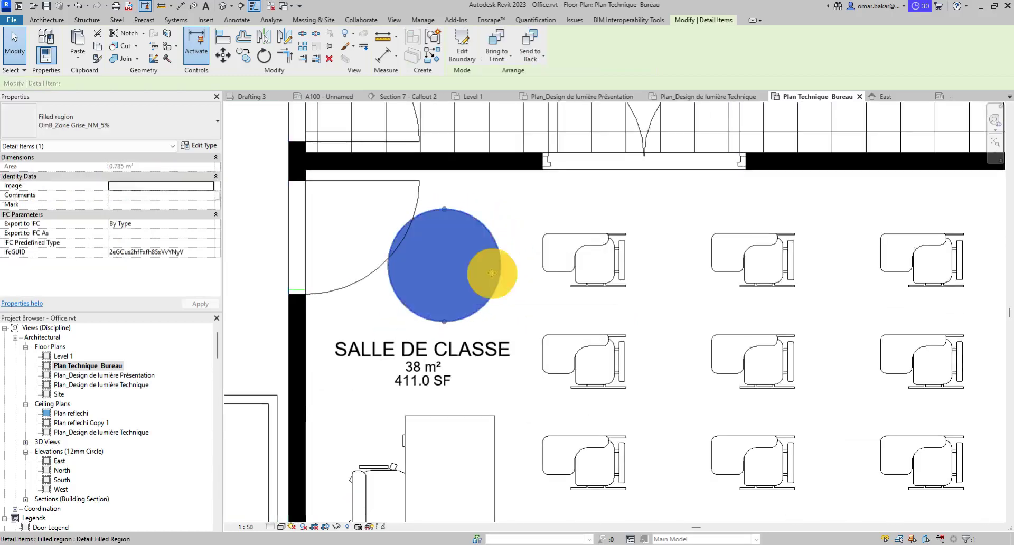
{"action": "left_click_drag", "start_coordinate": [461, 271], "coordinate": [566, 216]}
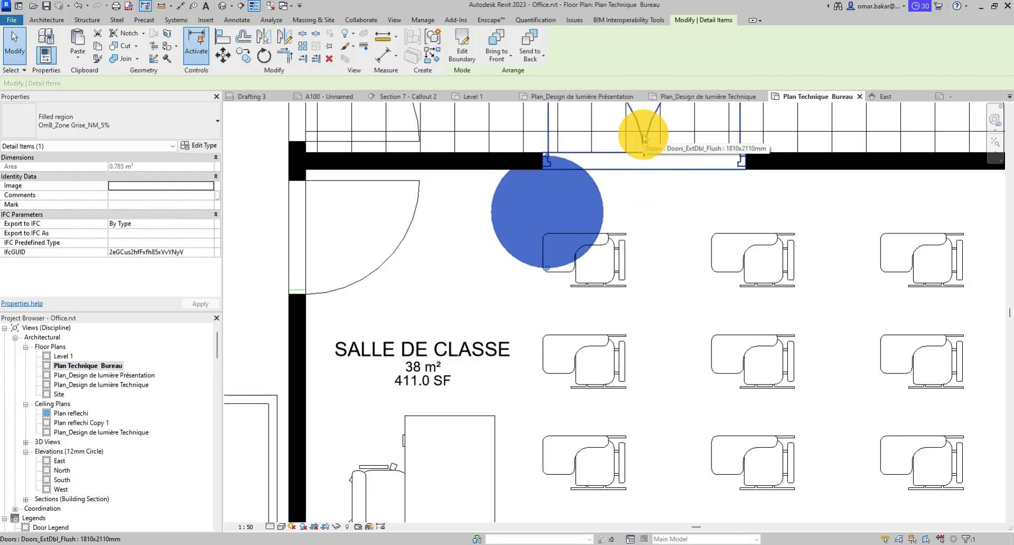
{"action": "left_click_drag", "start_coordinate": [528, 214], "coordinate": [460, 258]}
{"action": "left_click", "coordinate": [537, 246]}
Ungroup the classroom's upper row of desks and delete the desk nearest the SALLE DE CLASSE tag.
{"action": "scroll", "coordinate": [538, 244], "scroll_direction": "down", "scroll_amount": 3}
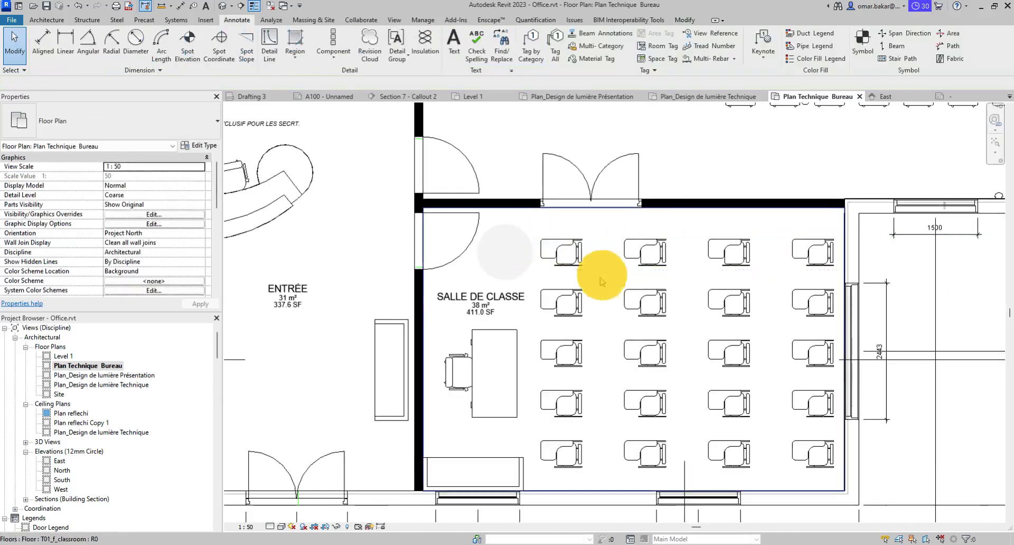
{"action": "left_click", "coordinate": [573, 262]}
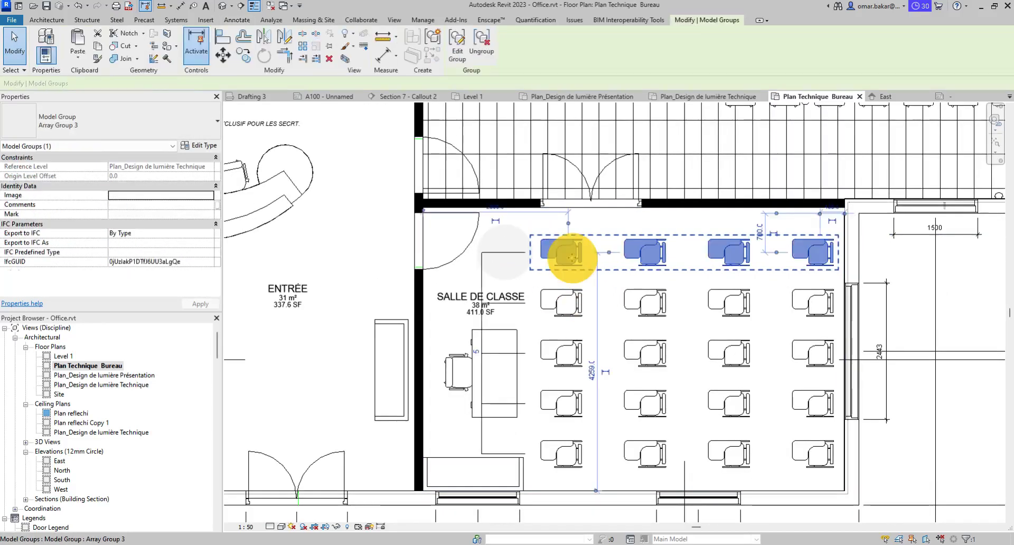
{"action": "left_click", "coordinate": [480, 47]}
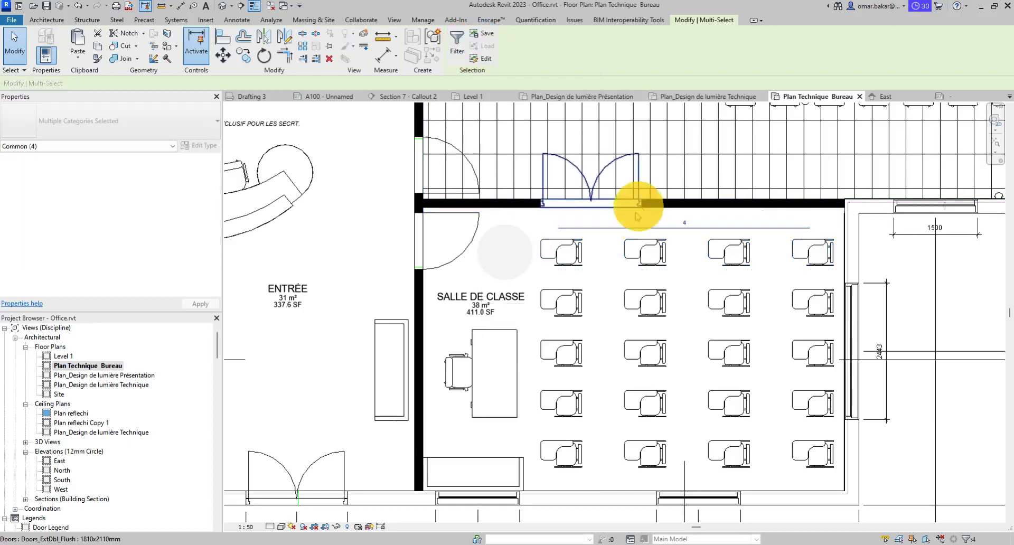
{"action": "left_click", "coordinate": [636, 214]}
{"action": "left_click", "coordinate": [572, 255]}
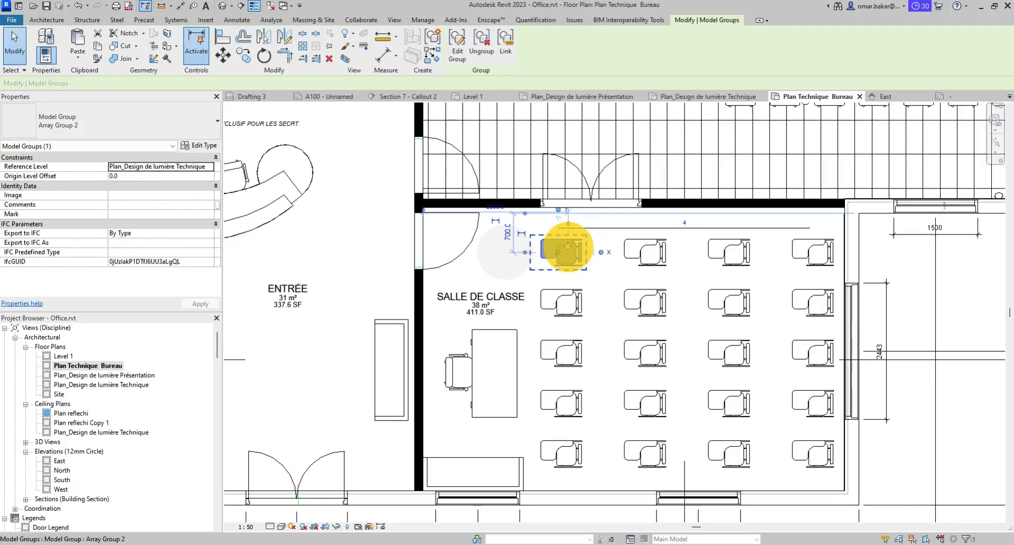
{"action": "key", "text": "Delete"}
Move the circular filled region into the spot of the deleted desk and deselect it.
{"action": "left_click", "coordinate": [519, 259]}
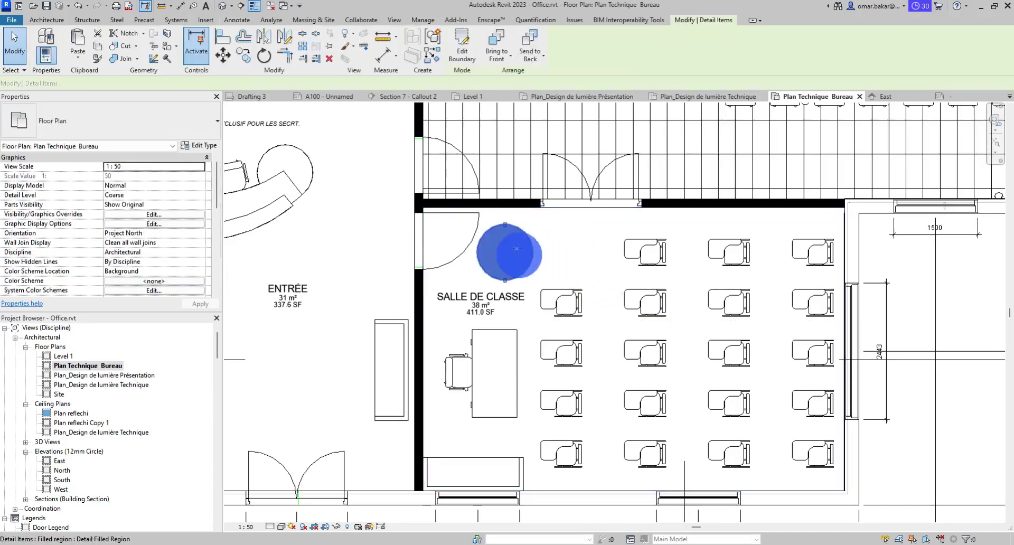
{"action": "left_click_drag", "start_coordinate": [519, 252], "coordinate": [572, 245]}
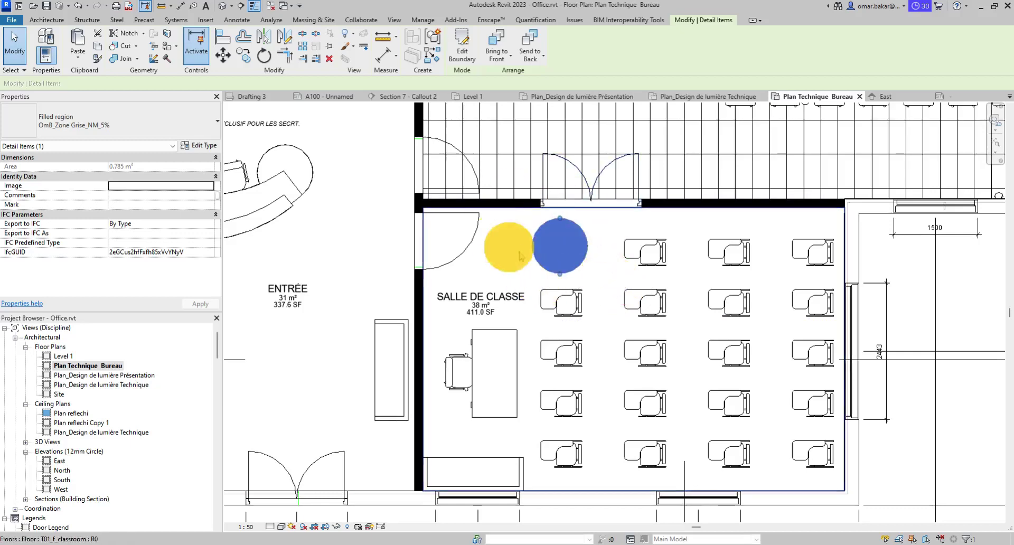
{"action": "key", "text": "Escape"}
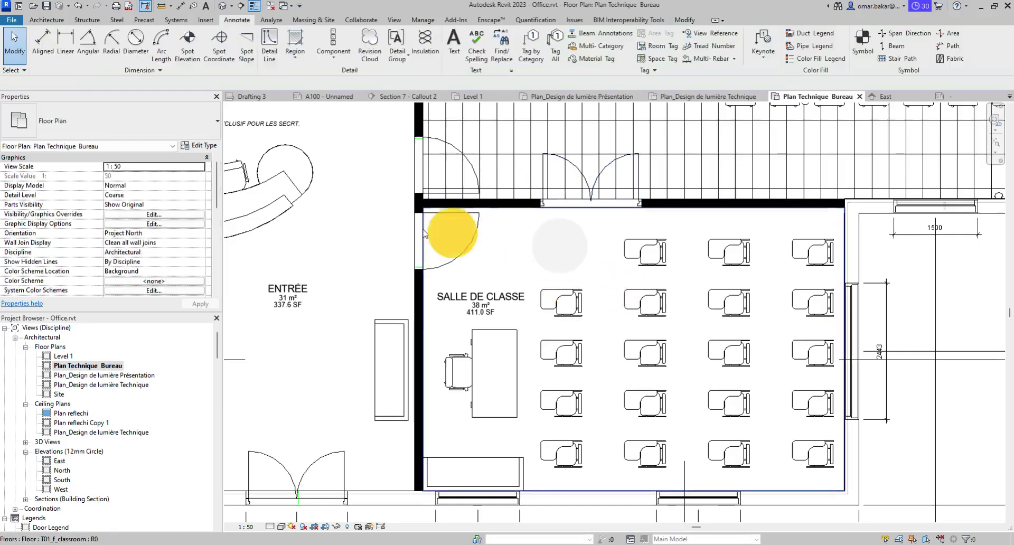
{"action": "scroll", "coordinate": [465, 232], "scroll_direction": "up", "scroll_amount": 2}
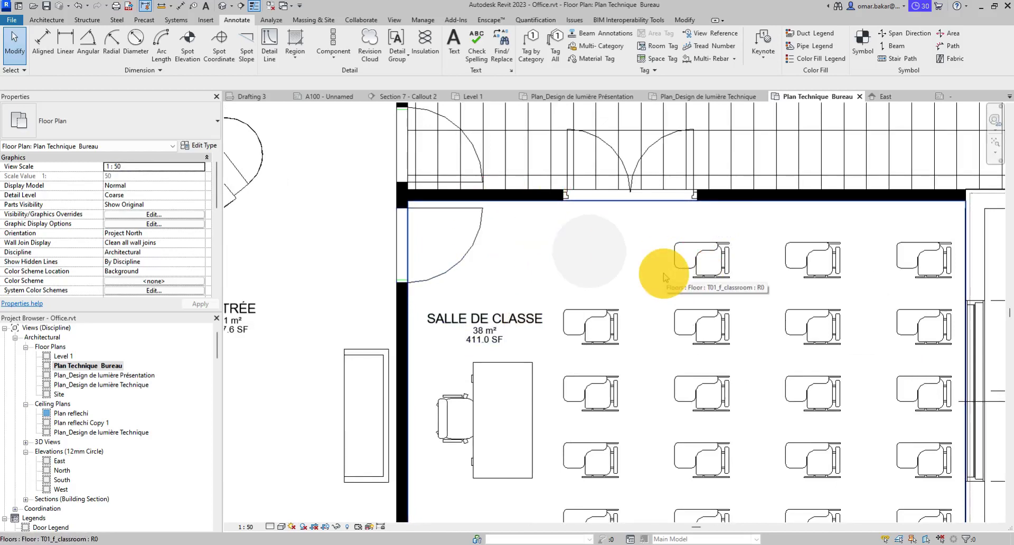
{"action": "scroll", "coordinate": [663, 301], "scroll_direction": "down", "scroll_amount": 4}
{"action": "scroll", "coordinate": [663, 301], "scroll_direction": "up", "scroll_amount": 2}
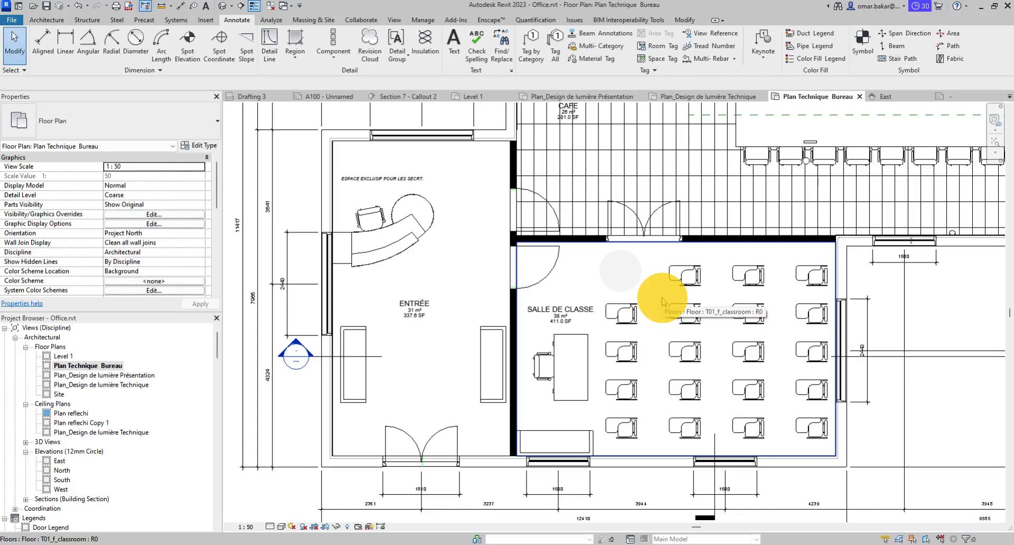
Sketch a rectangular filled region of type OmB_Zone Grise_NM_5% across the upper end of the ENTRÉE room, about 4204 by 2382 mm.
{"action": "left_click", "coordinate": [294, 35]}
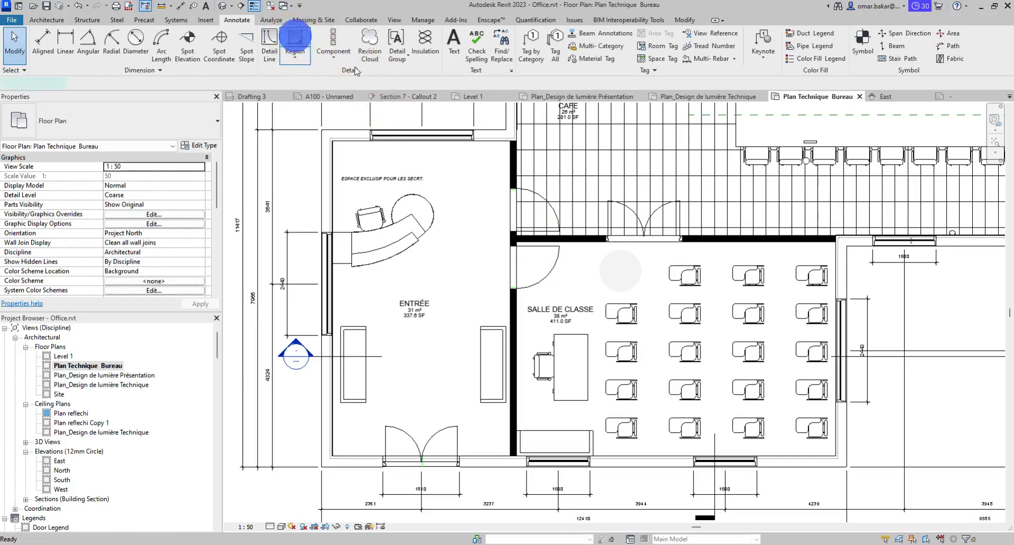
{"action": "left_click", "coordinate": [126, 125]}
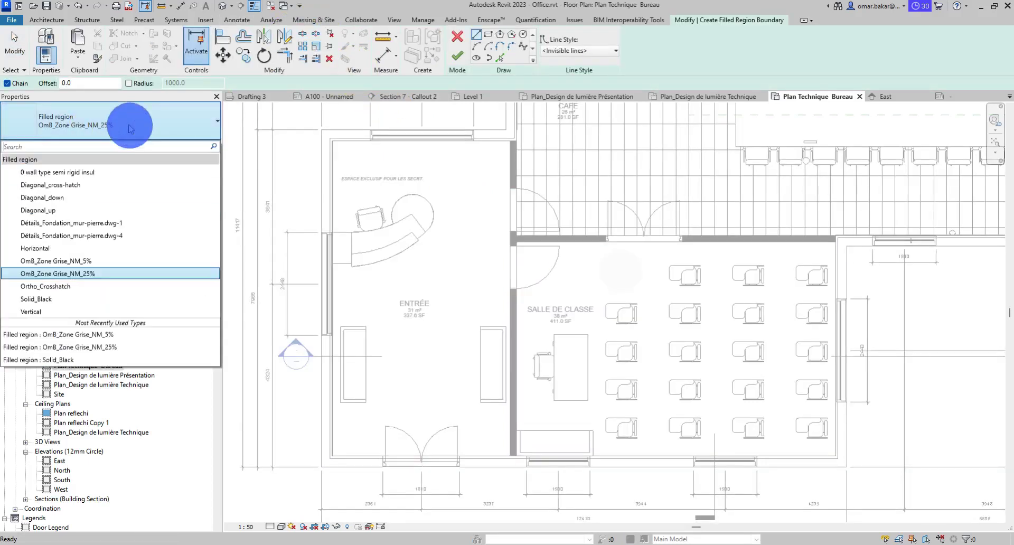
{"action": "left_click", "coordinate": [86, 261]}
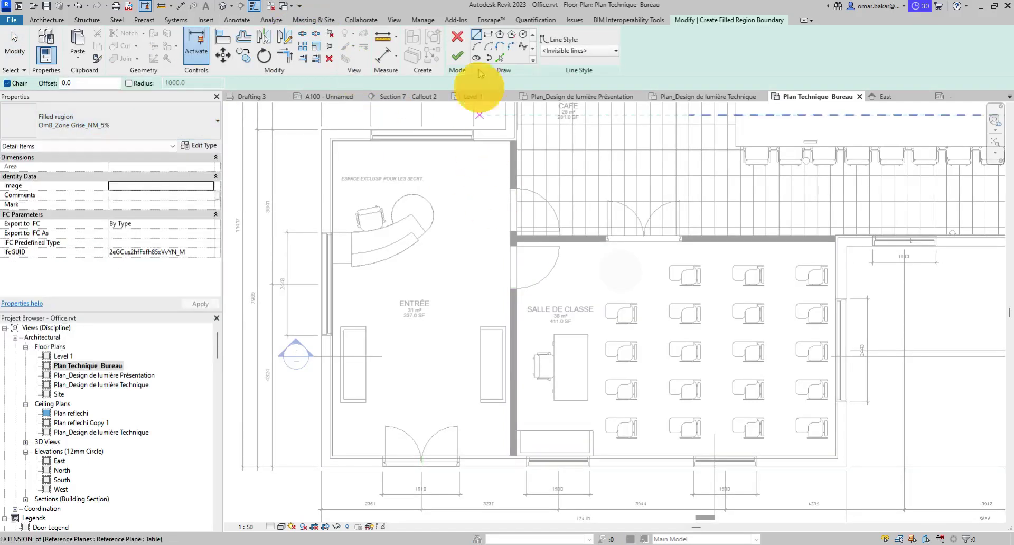
{"action": "left_click", "coordinate": [489, 36]}
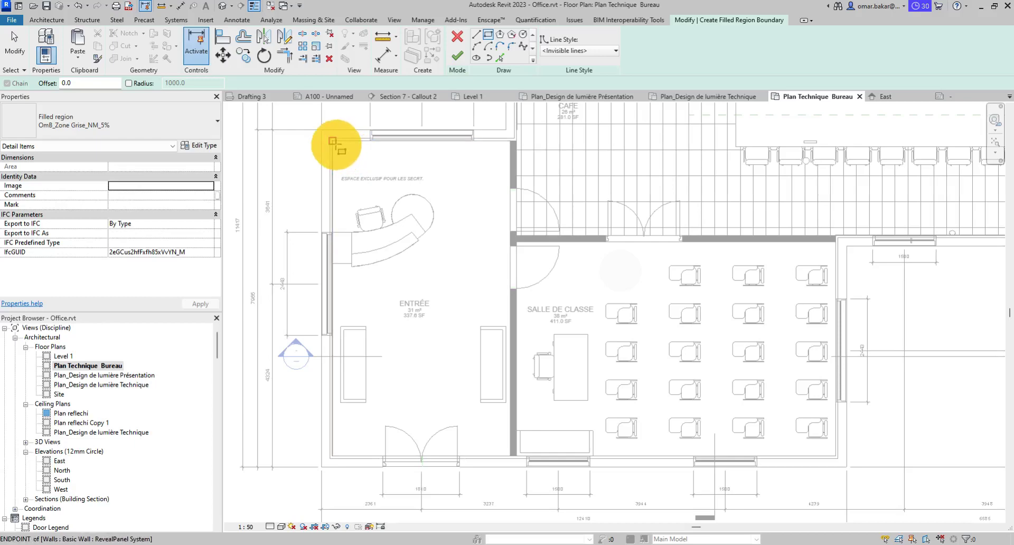
{"action": "left_click", "coordinate": [333, 142]}
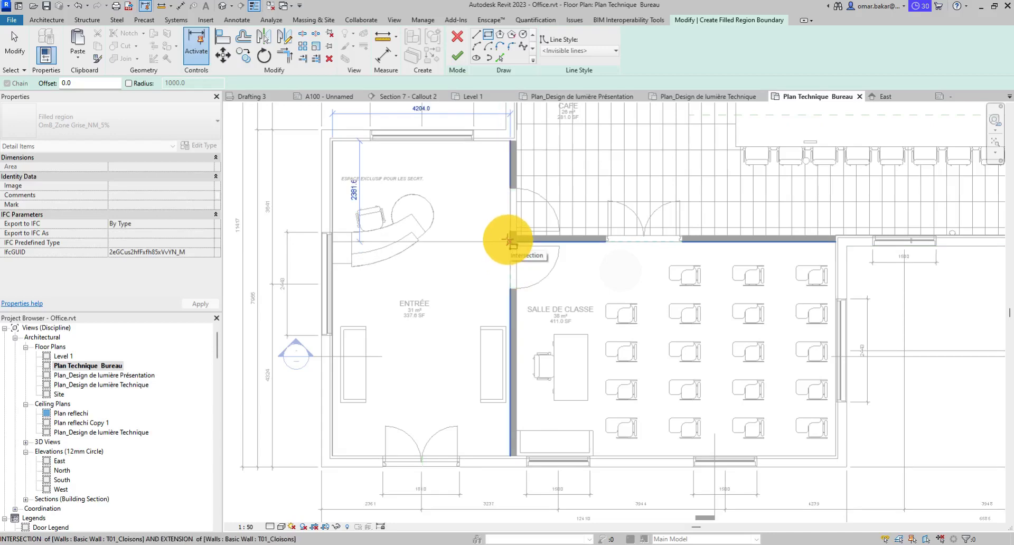
{"action": "left_click", "coordinate": [508, 241]}
Pull the rectangle's edge away from the classroom-side wall to make it about 3359 mm wide, finish the filled region and deselect it.
{"action": "left_click", "coordinate": [25, 42]}
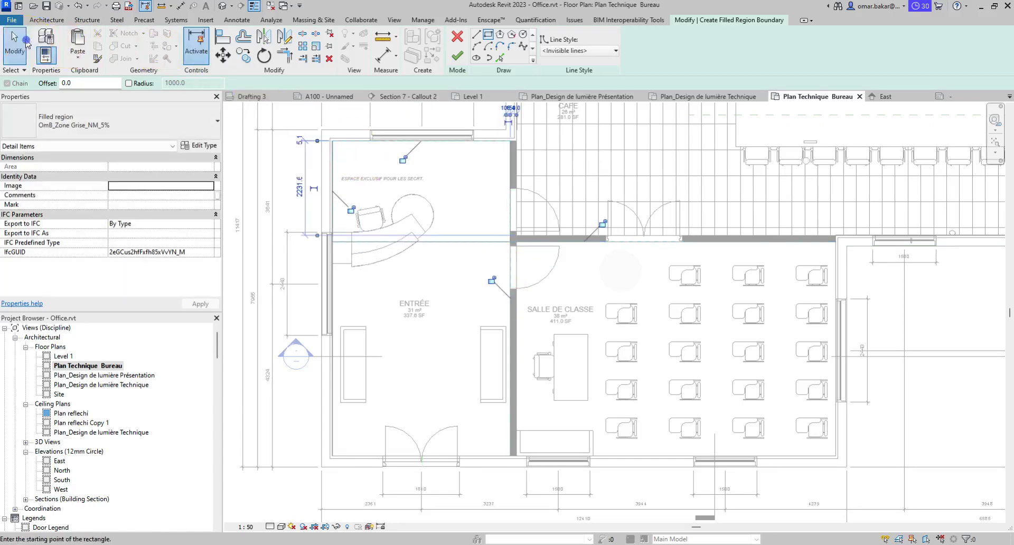
{"action": "left_click_drag", "start_coordinate": [508, 215], "coordinate": [474, 200]}
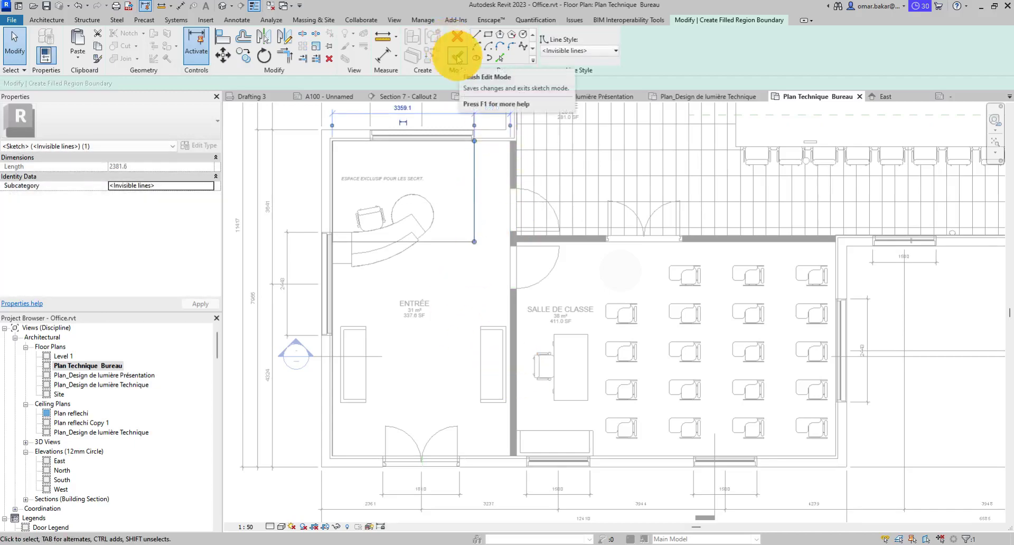
{"action": "left_click", "coordinate": [457, 57]}
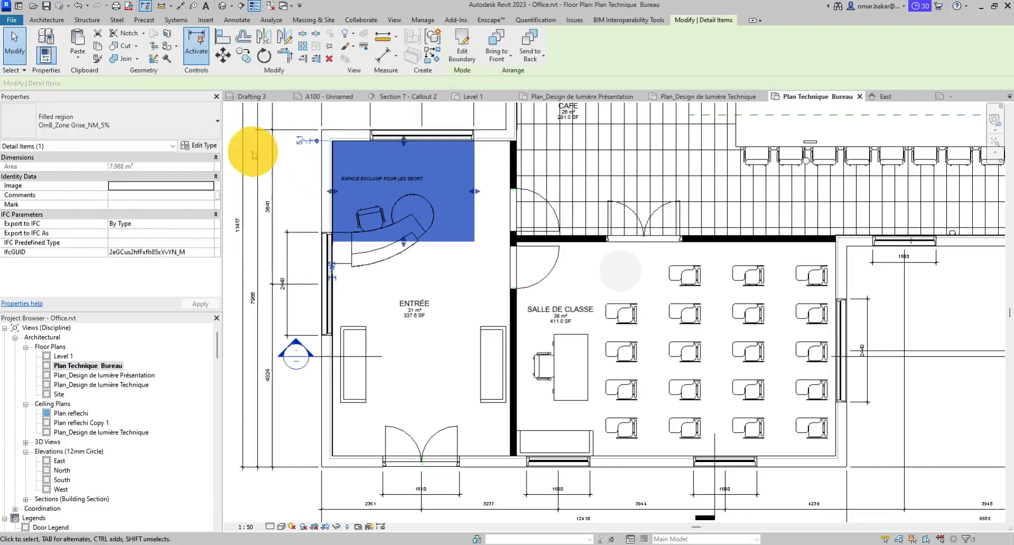
{"action": "left_click", "coordinate": [235, 147]}
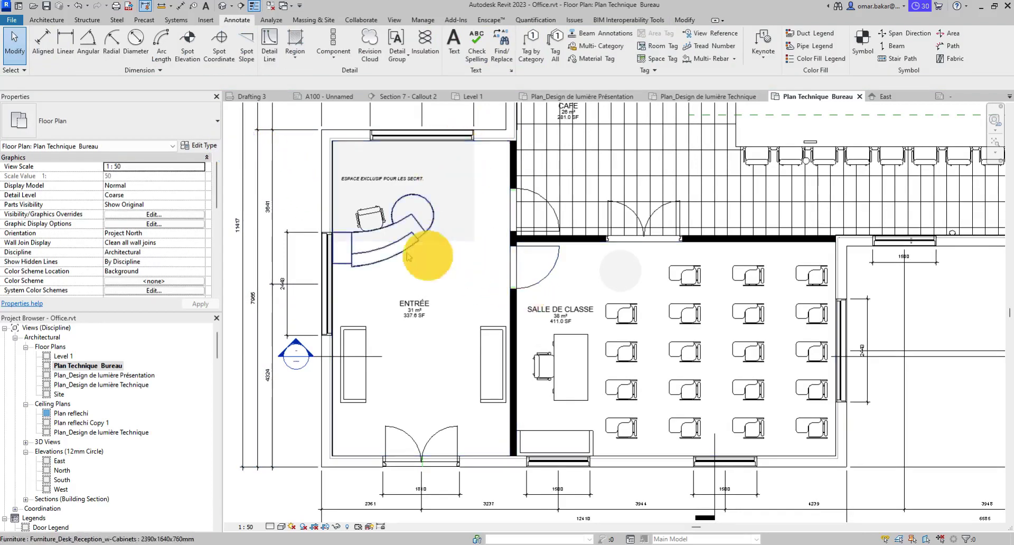
Select the circular filled region in the classroom and shift it slightly toward the SALLE DE CLASSE tag.
{"action": "scroll", "coordinate": [369, 200], "scroll_direction": "up", "scroll_amount": 3}
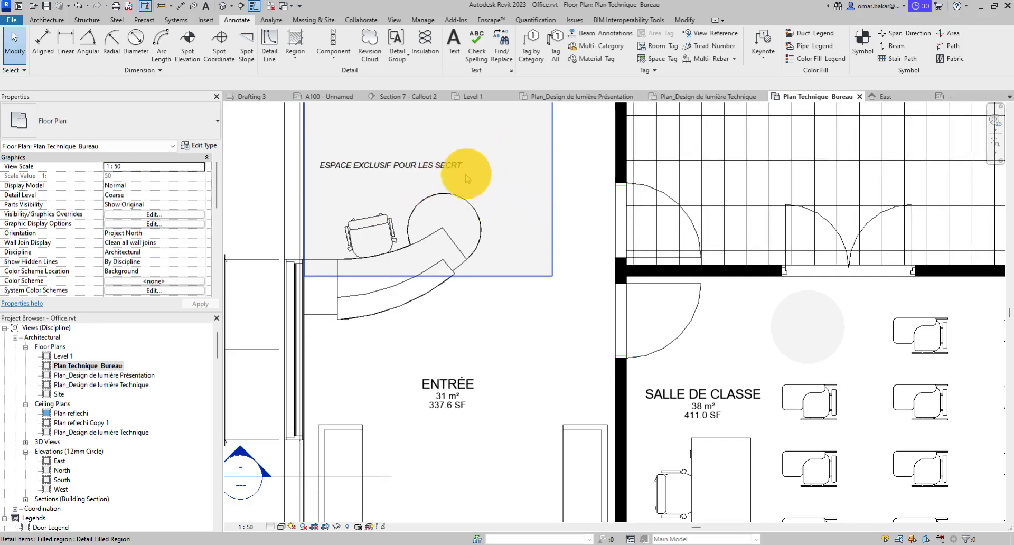
{"action": "scroll", "coordinate": [473, 188], "scroll_direction": "down", "scroll_amount": 3}
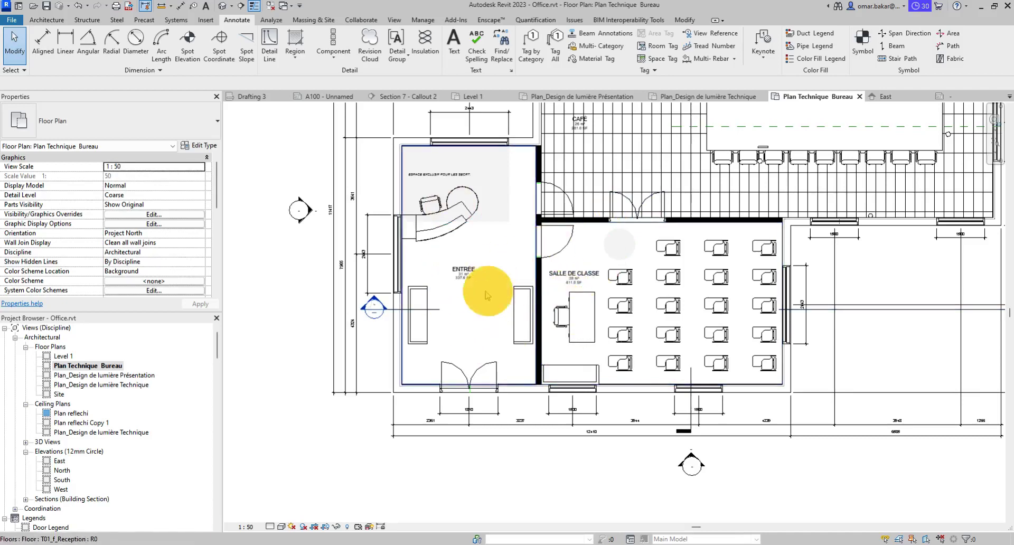
{"action": "middle_click_drag", "start_coordinate": [781, 253], "coordinate": [669, 290]}
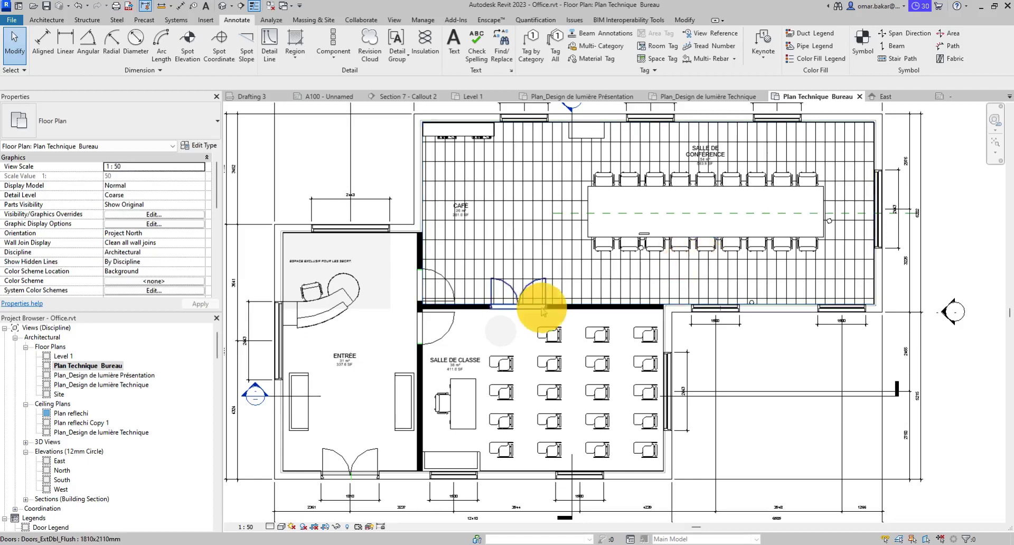
{"action": "scroll", "coordinate": [502, 338], "scroll_direction": "up", "scroll_amount": 4}
{"action": "left_click", "coordinate": [509, 322]}
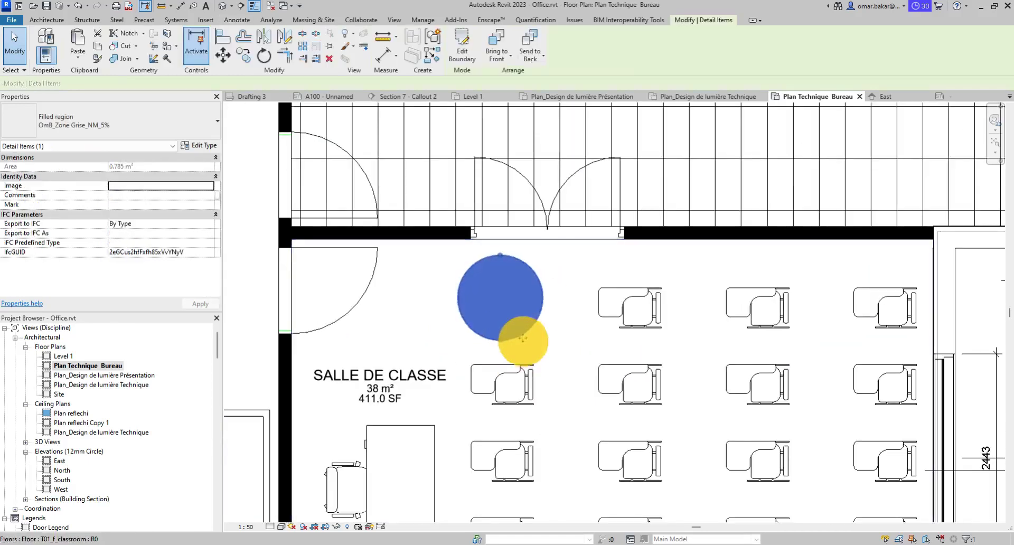
{"action": "left_click_drag", "start_coordinate": [500, 341], "coordinate": [496, 348]}
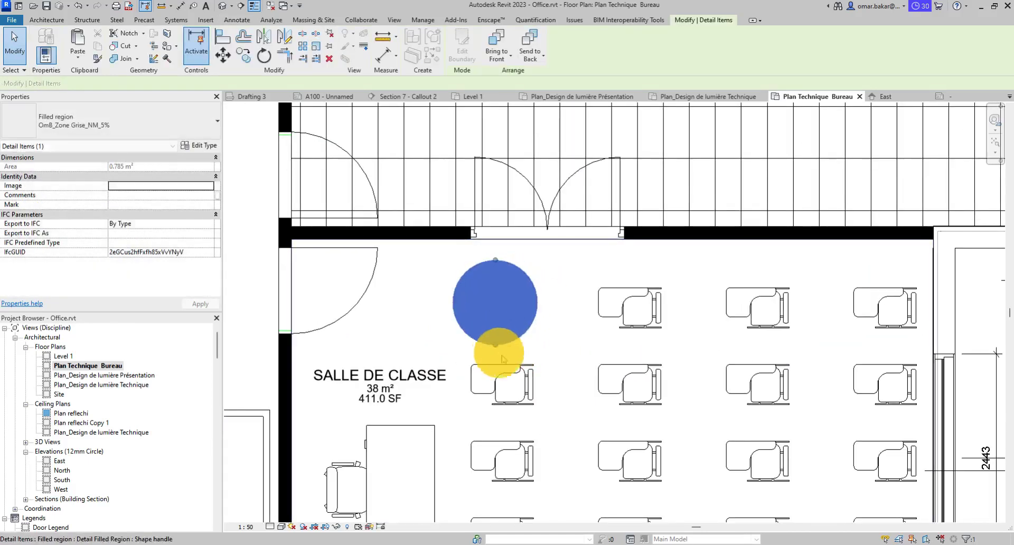
Edit the circular region's boundary, enlarge its radius to 700 mm and finish the edit.
{"action": "left_click", "coordinate": [463, 46]}
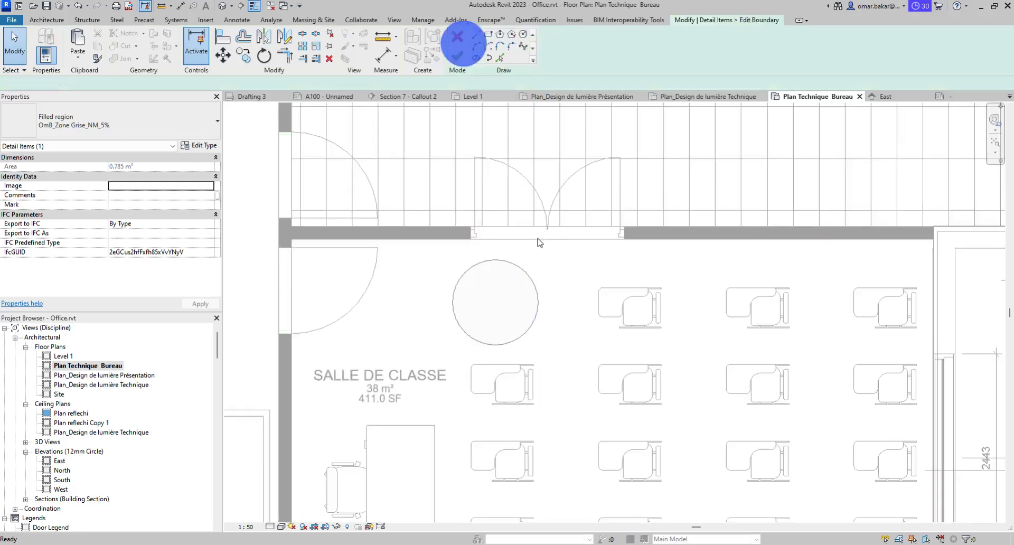
{"action": "left_click", "coordinate": [537, 283]}
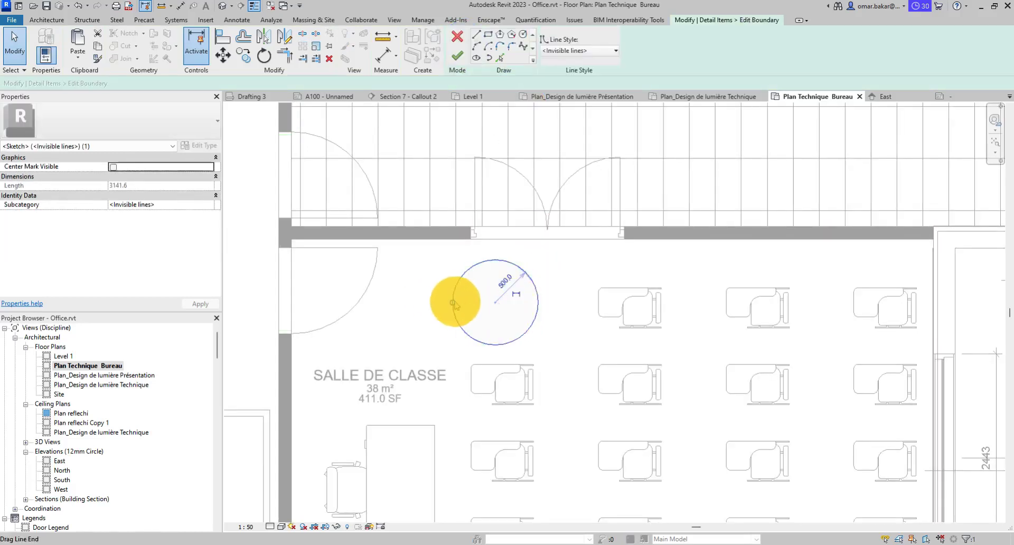
{"action": "mouse_move", "coordinate": [452, 302]}
{"action": "left_mouse_down"}
{"action": "mouse_move", "coordinate": [459, 290]}
{"action": "mouse_move", "coordinate": [439, 302]}
{"action": "left_mouse_up"}
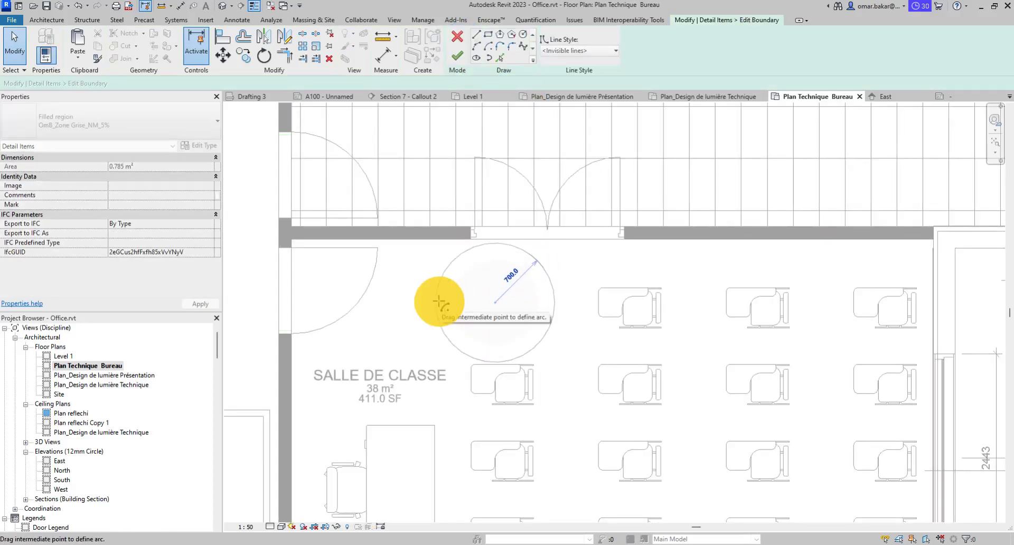
{"action": "left_click_drag", "start_coordinate": [442, 301], "coordinate": [441, 298]}
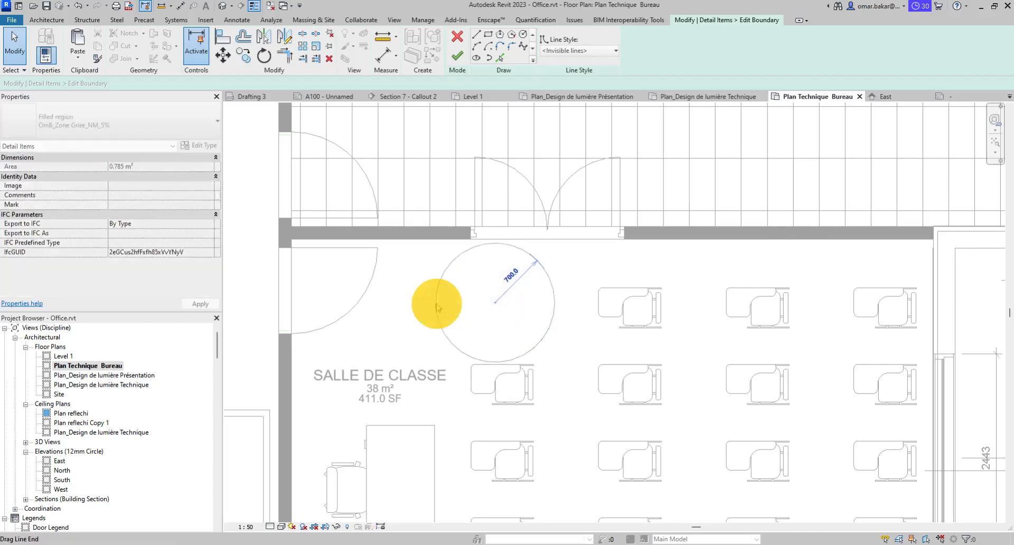
{"action": "left_click", "coordinate": [458, 54]}
Nudge the enlarged circular region slightly toward the desks and clear the selection.
{"action": "left_click", "coordinate": [548, 246]}
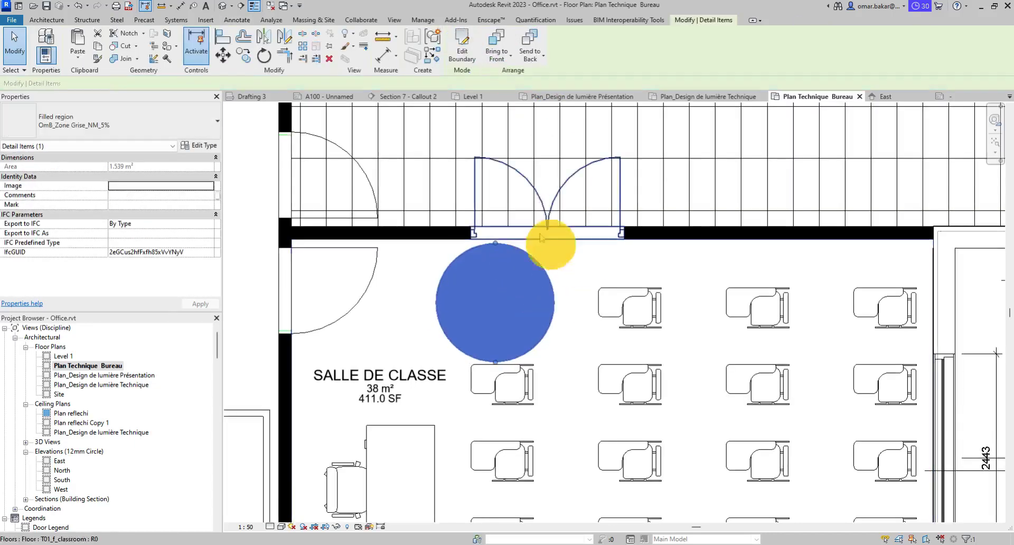
{"action": "left_click_drag", "start_coordinate": [540, 265], "coordinate": [554, 262]}
{"action": "left_click", "coordinate": [246, 240]}
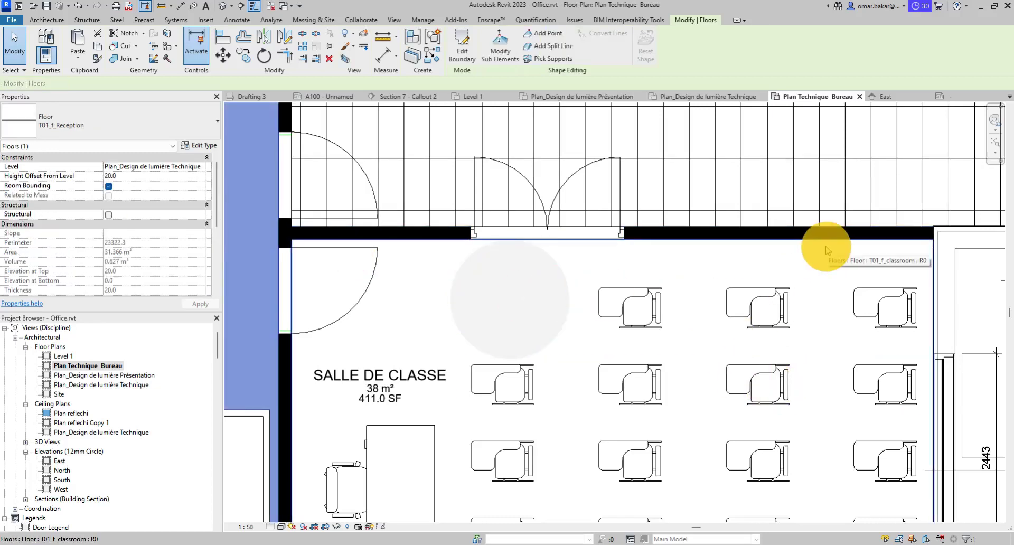
{"action": "scroll", "coordinate": [739, 249], "scroll_direction": "down", "scroll_amount": 5}
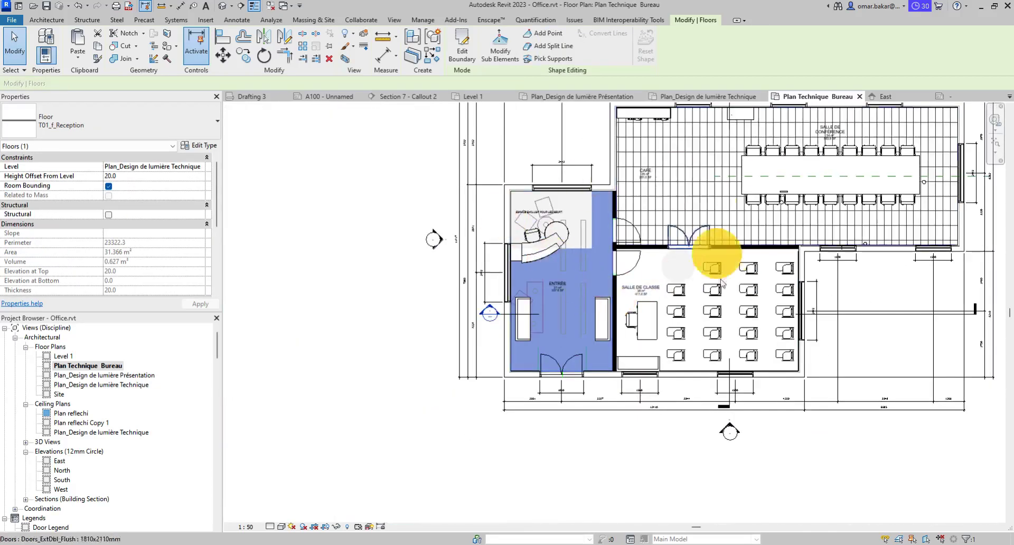
{"action": "middle_click_drag", "start_coordinate": [836, 285], "coordinate": [656, 301]}
{"action": "left_click", "coordinate": [883, 364]}
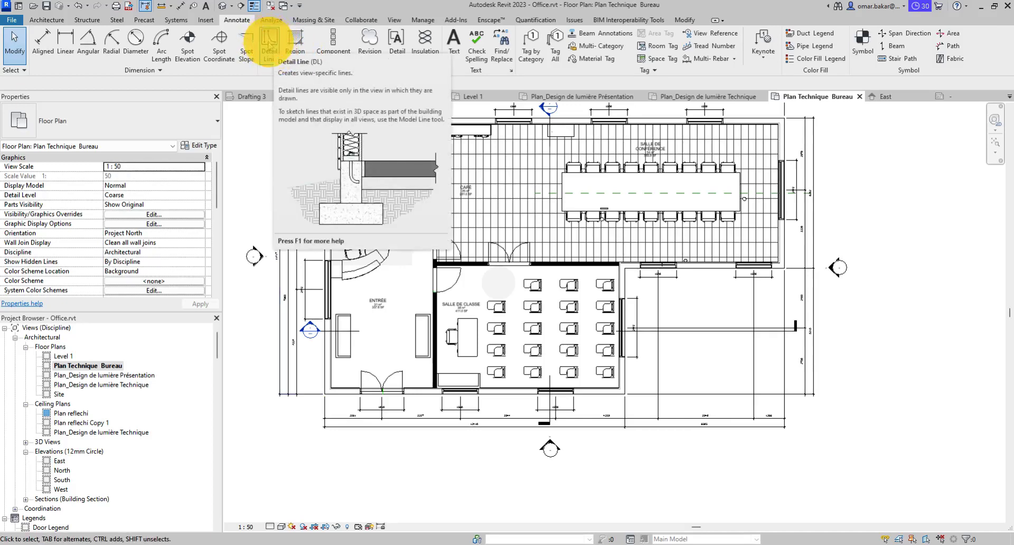
Examine the line styles available for detail lines, keeping <Thin Lines>.
{"action": "left_click", "coordinate": [269, 44]}
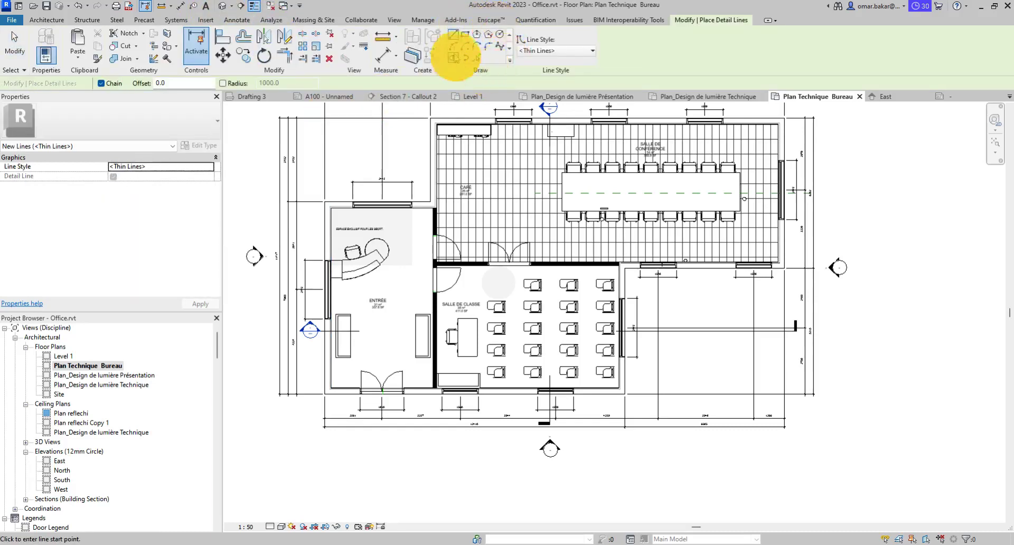
{"action": "left_click", "coordinate": [552, 50]}
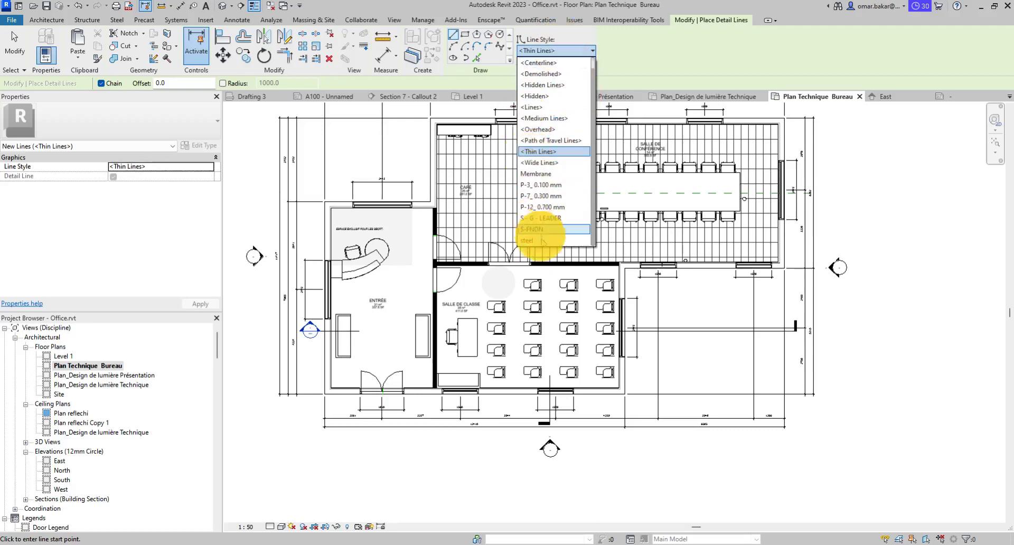
{"action": "left_click", "coordinate": [651, 49]}
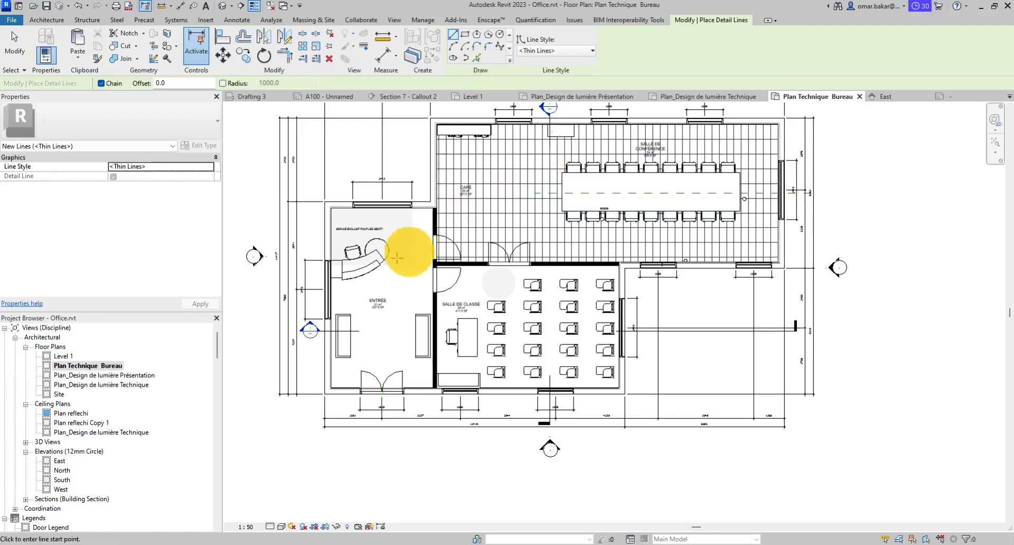
Draw a stepped chain of four thin detail lines in ENTRÉE from the grey region's upper corner near the window to the sofa by the exterior wall.
{"action": "scroll", "coordinate": [340, 271], "scroll_direction": "up", "scroll_amount": 5}
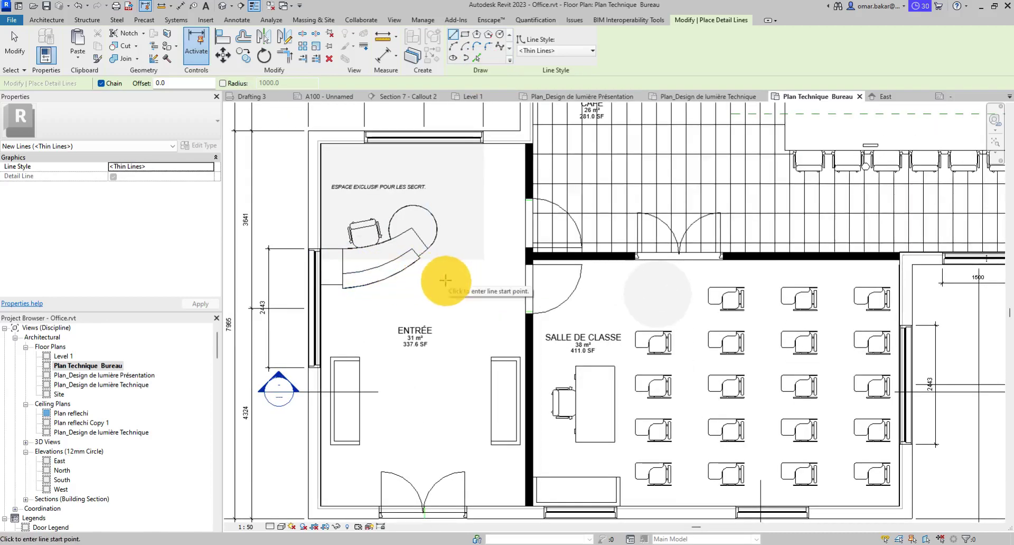
{"action": "middle_click_drag", "start_coordinate": [468, 294], "coordinate": [487, 249]}
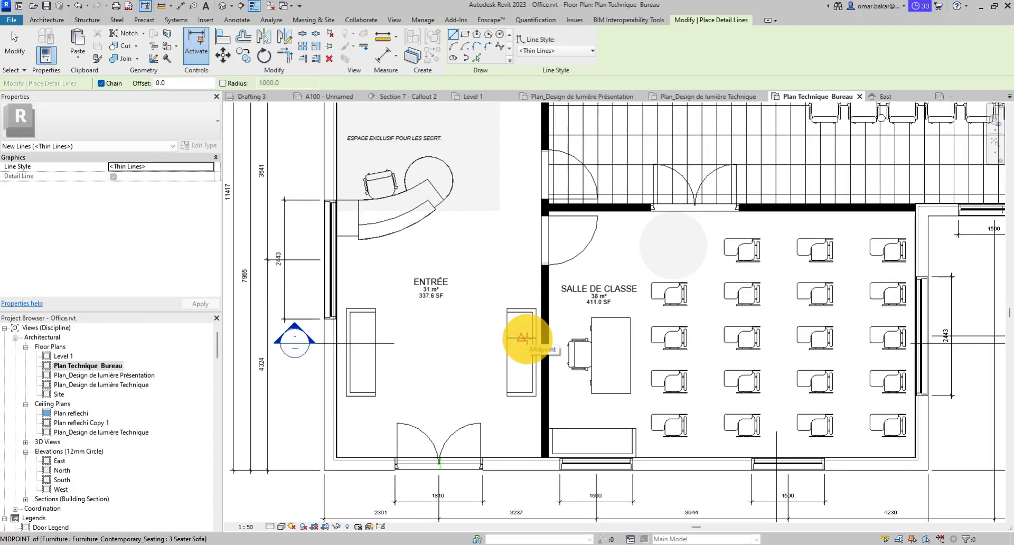
{"action": "scroll", "coordinate": [432, 210], "scroll_direction": "up", "scroll_amount": 3}
{"action": "middle_click_drag", "start_coordinate": [457, 219], "coordinate": [502, 301]}
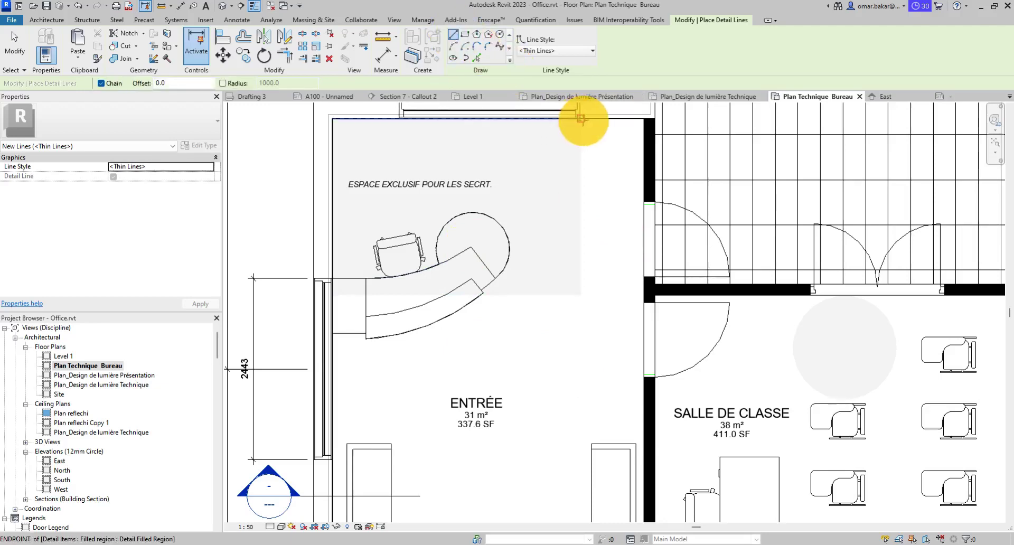
{"action": "left_click", "coordinate": [581, 119]}
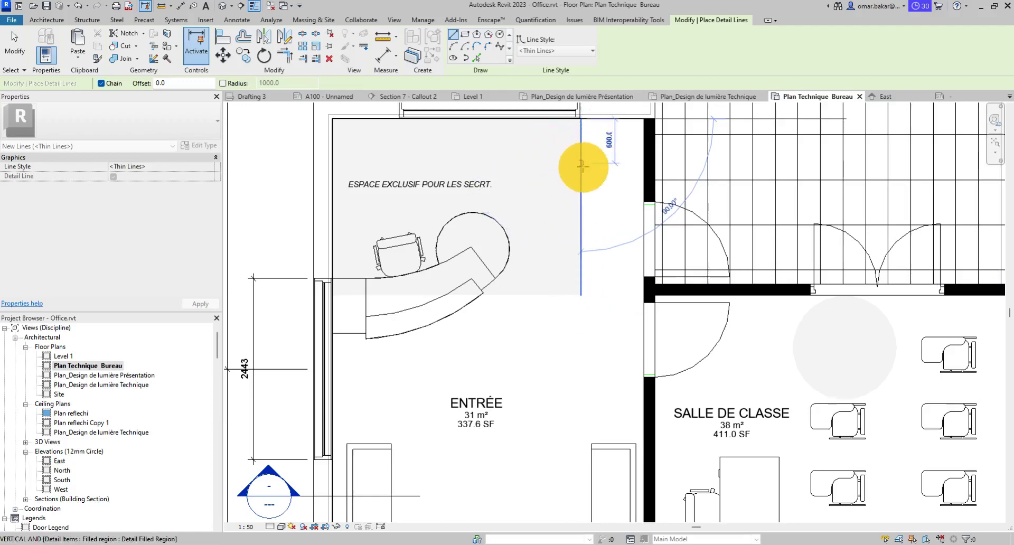
{"action": "left_click", "coordinate": [581, 192]}
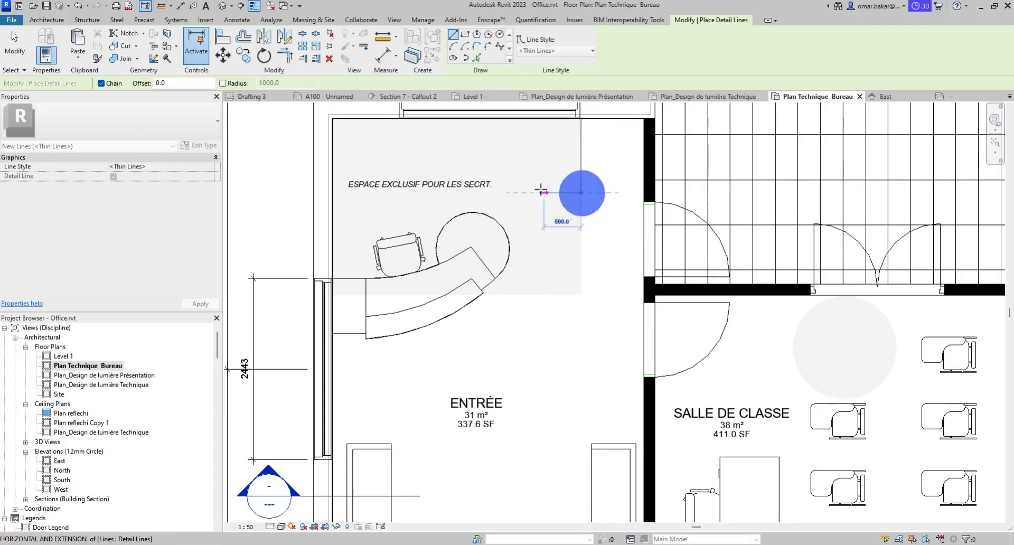
{"action": "left_click", "coordinate": [522, 193]}
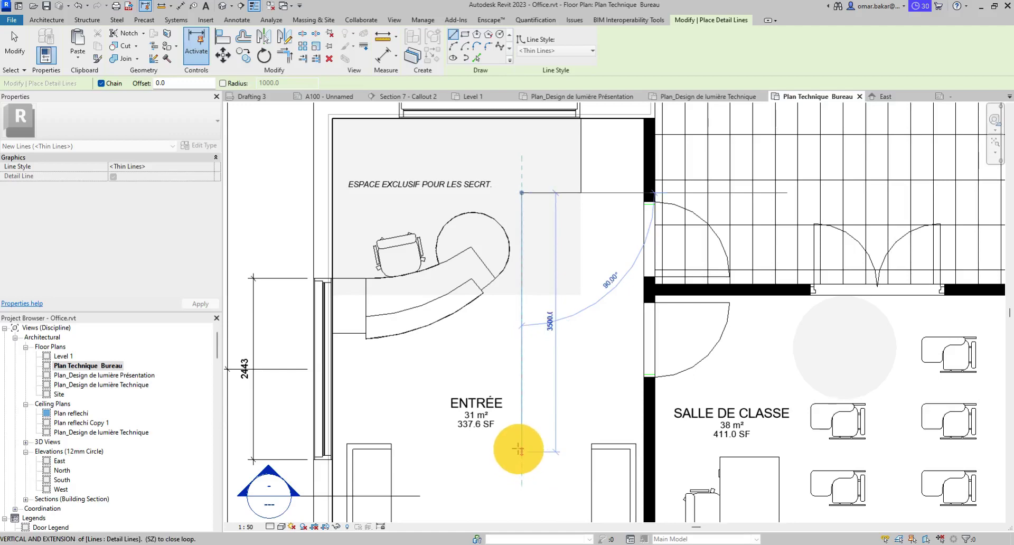
{"action": "left_click", "coordinate": [522, 466]}
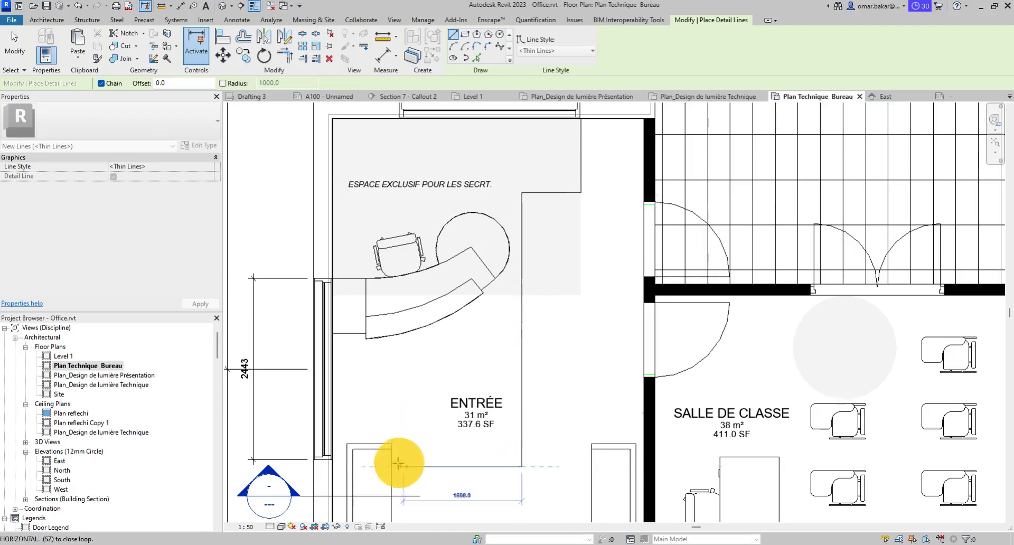
{"action": "left_click", "coordinate": [392, 466]}
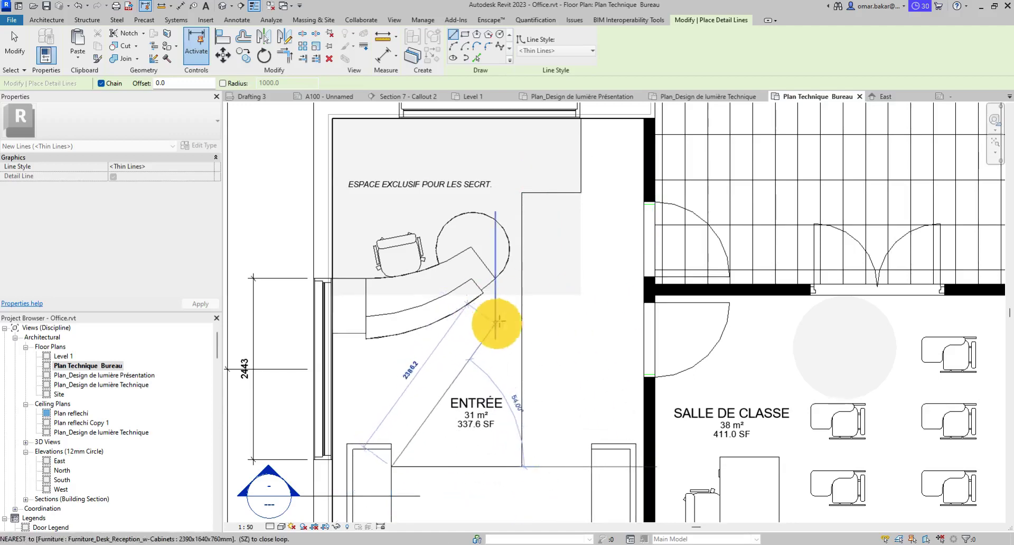
{"action": "key", "text": "Escape"}
{"action": "scroll", "coordinate": [647, 233], "scroll_direction": "down", "scroll_amount": 2}
{"action": "middle_click_drag", "start_coordinate": [658, 265], "coordinate": [608, 282]}
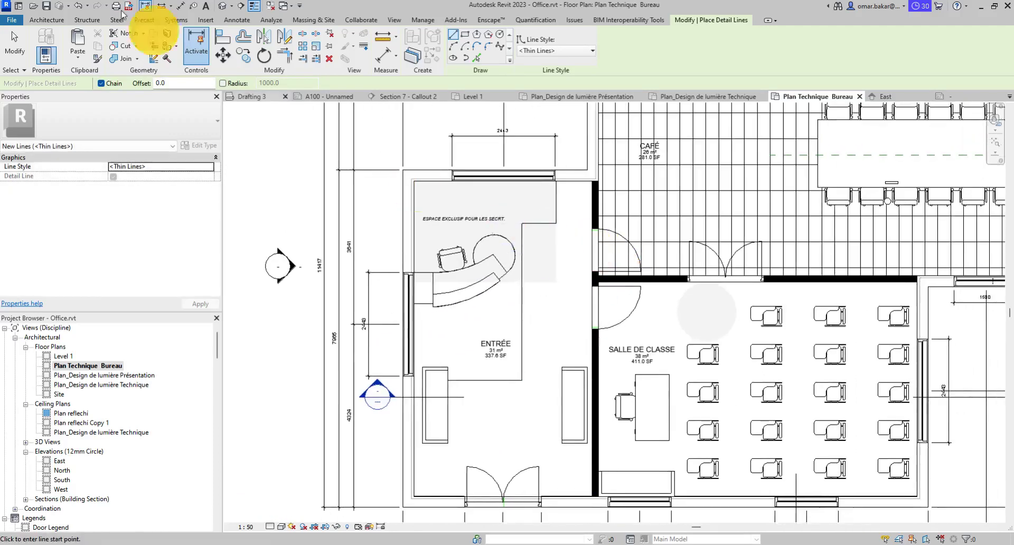
{"action": "left_click", "coordinate": [13, 43]}
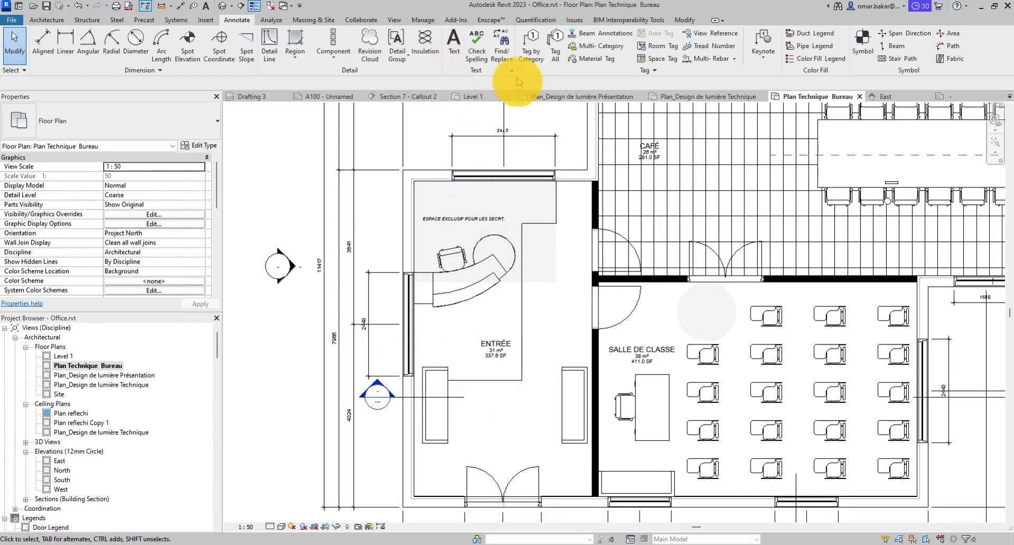
Place an italic 1.5 mm Arial text note reading "JOINT DE CONTRÔLE" in ENTRÉE, between the vertical detail line and the classroom wall.
{"action": "left_click", "coordinate": [454, 44]}
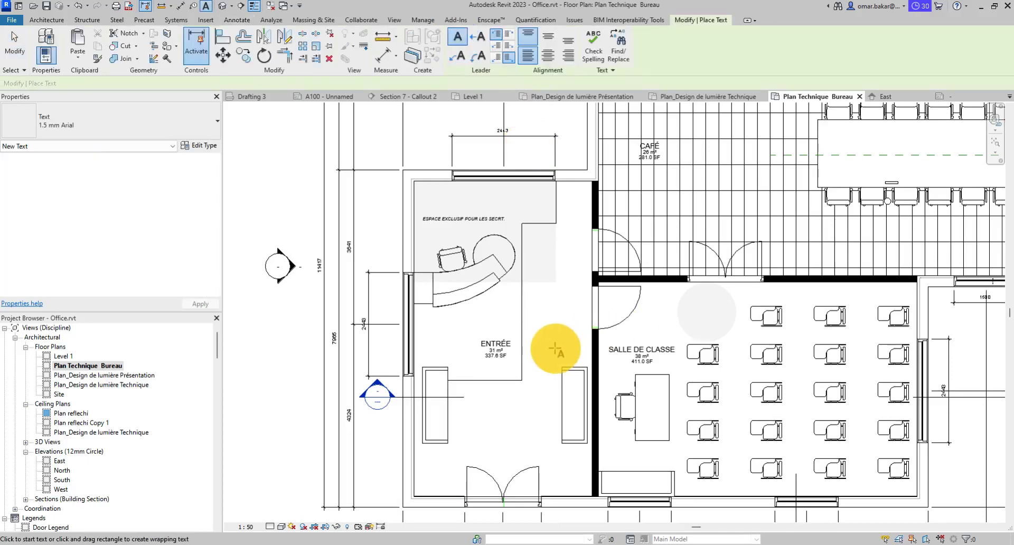
{"action": "scroll", "coordinate": [530, 346], "scroll_direction": "up", "scroll_amount": 3}
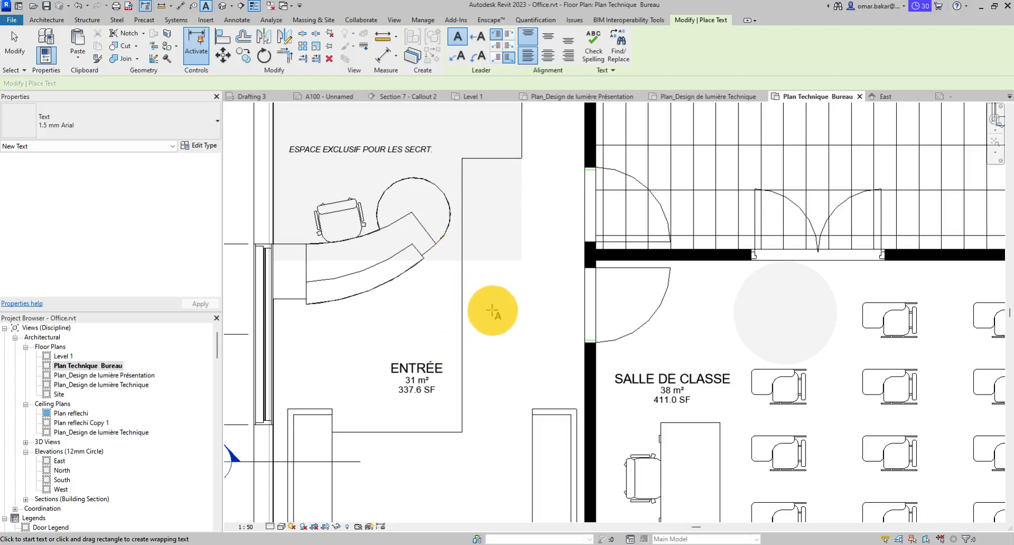
{"action": "left_click_drag", "start_coordinate": [492, 312], "coordinate": [561, 395]}
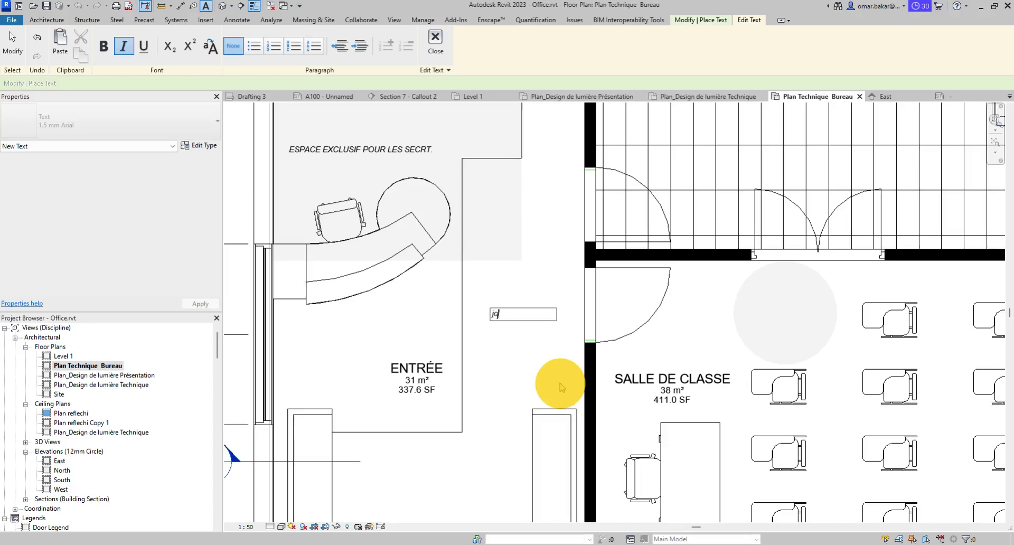
{"action": "key", "text": "Caps_Lock"}
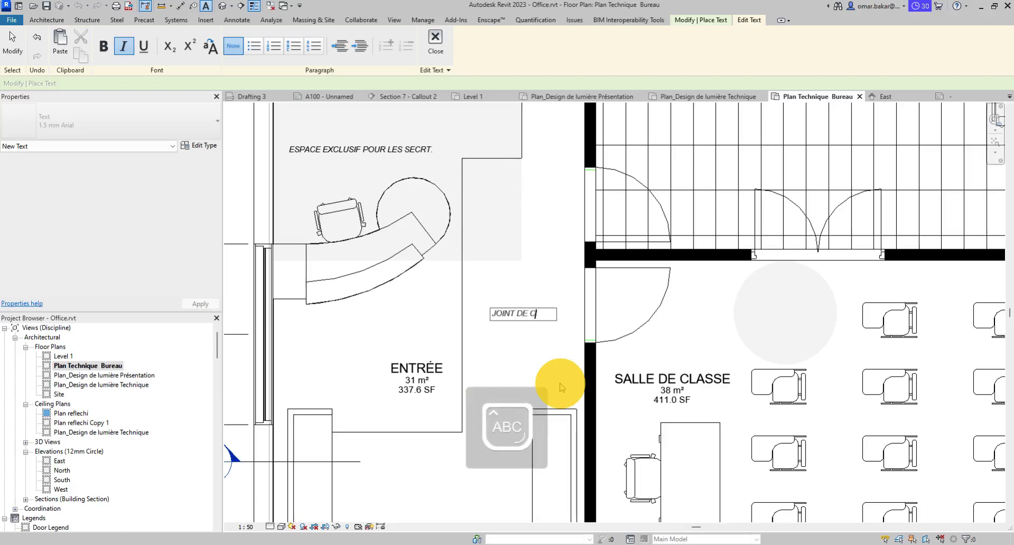
{"action": "type", "text": "ONTRÔLE"}
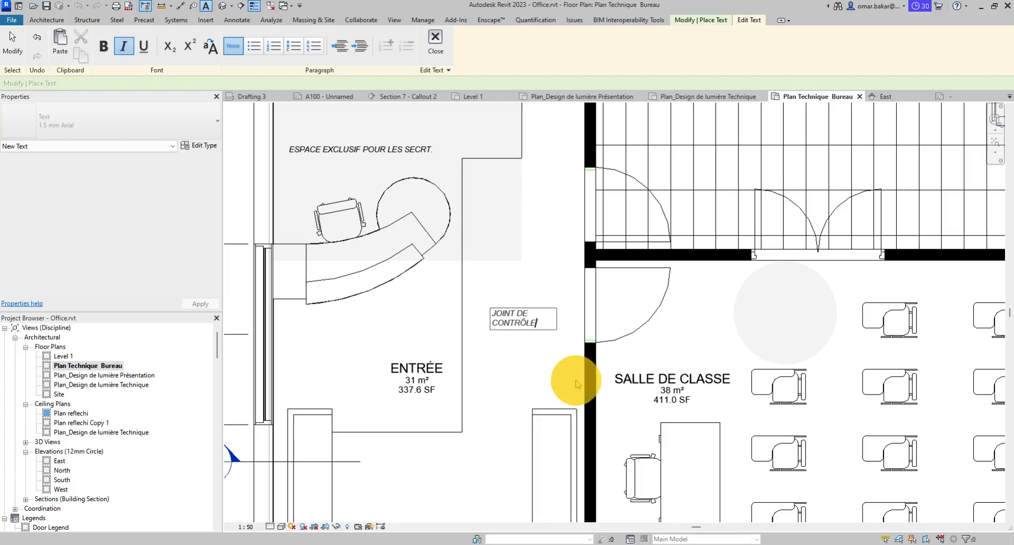
{"action": "left_click", "coordinate": [226, 183]}
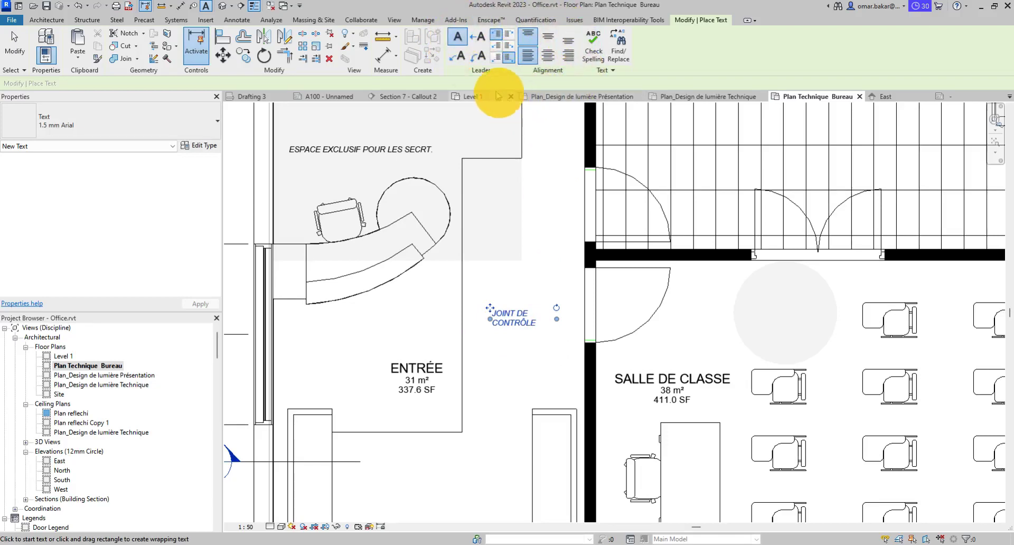
Add a straight left leader to the JOINT DE CONTRÔLE note and place its arrowhead on the long vertical detail line.
{"action": "left_click", "coordinate": [457, 56]}
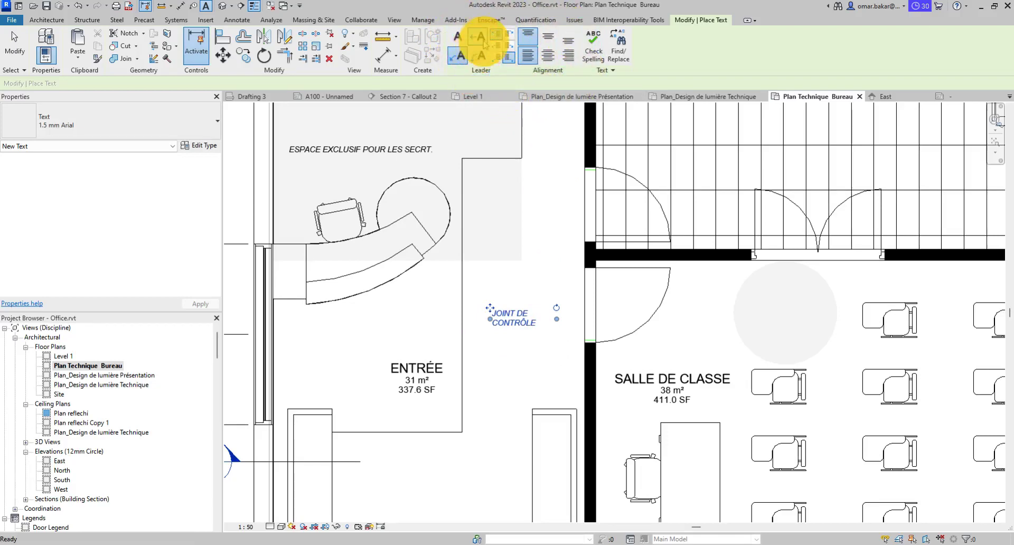
{"action": "left_click", "coordinate": [15, 42]}
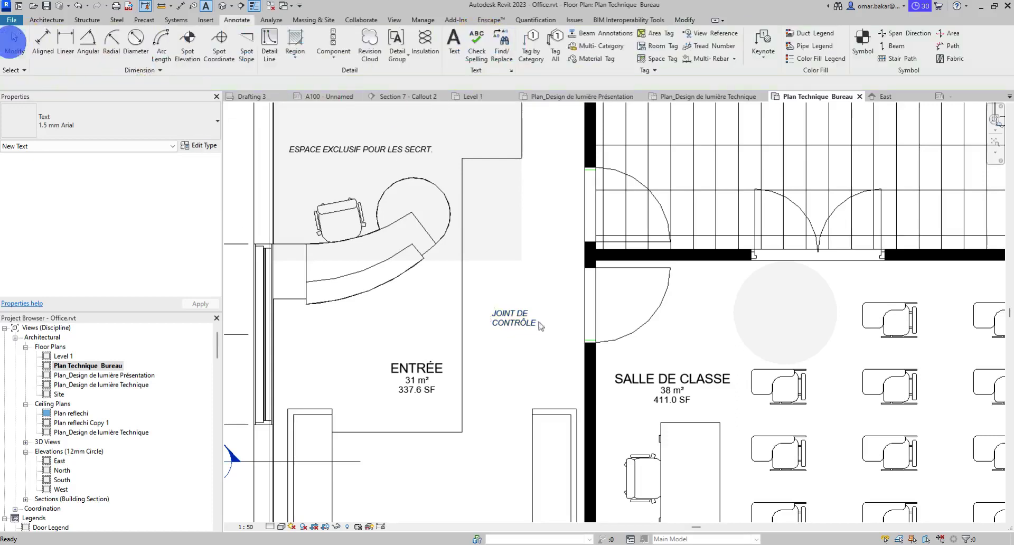
{"action": "left_click", "coordinate": [497, 314]}
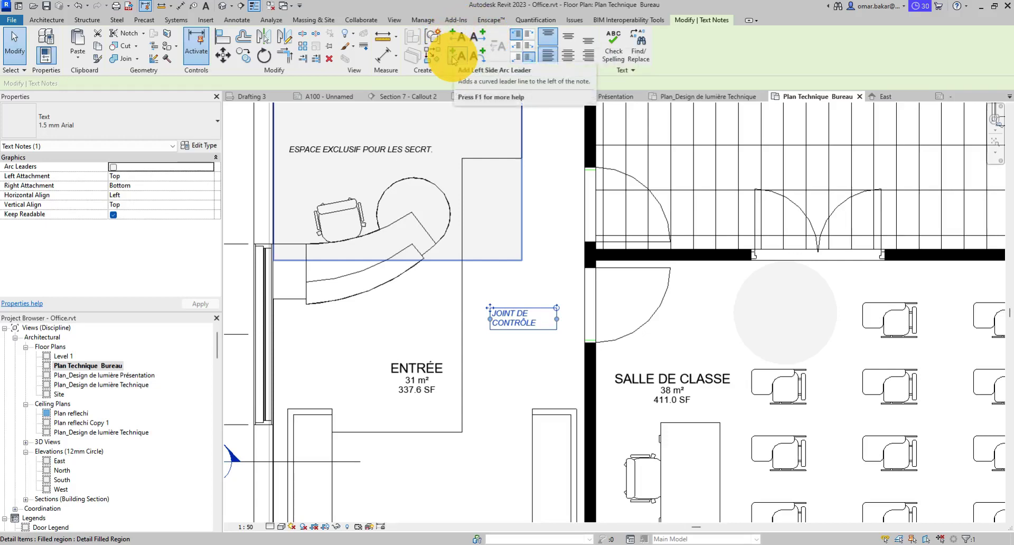
{"action": "left_click", "coordinate": [457, 39]}
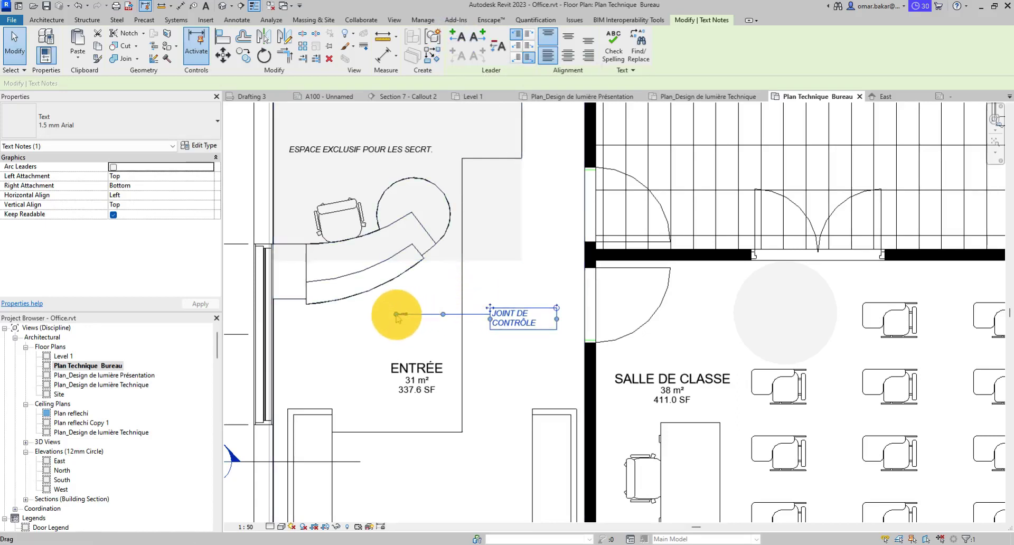
{"action": "left_click_drag", "start_coordinate": [397, 316], "coordinate": [464, 345]}
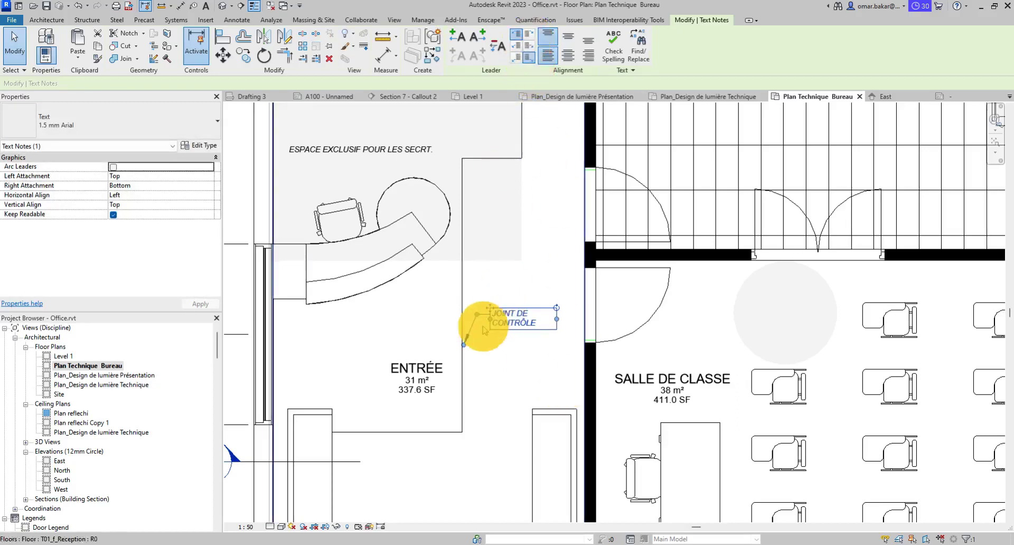
Set the note's left leader attachment to Middle and move the note slightly up and away from the detail line.
{"action": "left_click", "coordinate": [516, 45]}
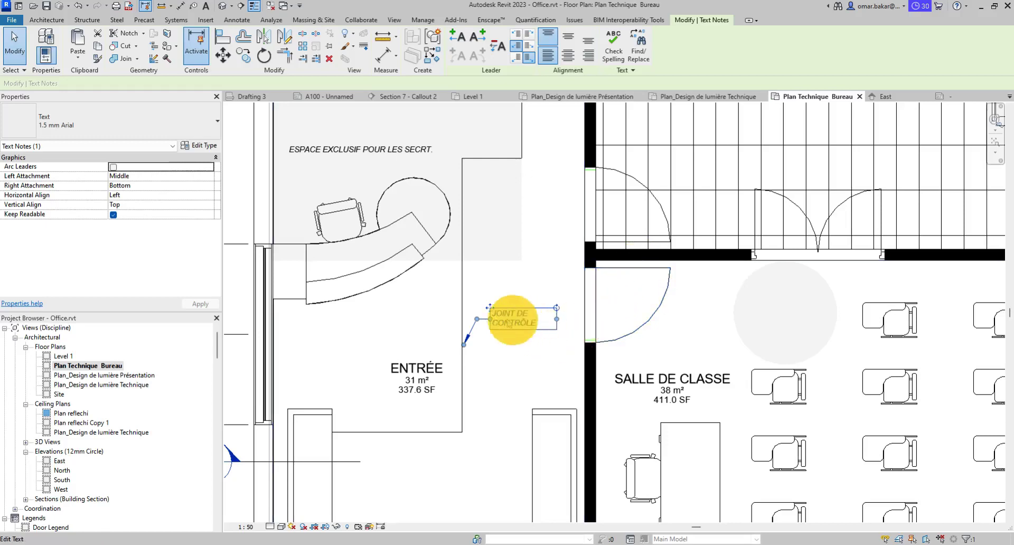
{"action": "left_click_drag", "start_coordinate": [496, 312], "coordinate": [514, 289]}
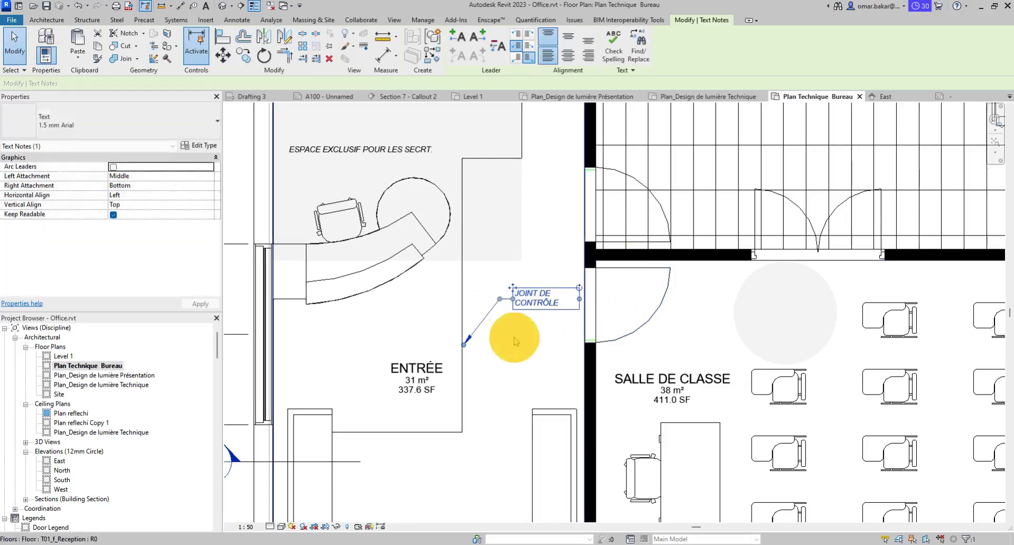
{"action": "left_click", "coordinate": [516, 56]}
{"action": "left_click", "coordinate": [516, 44]}
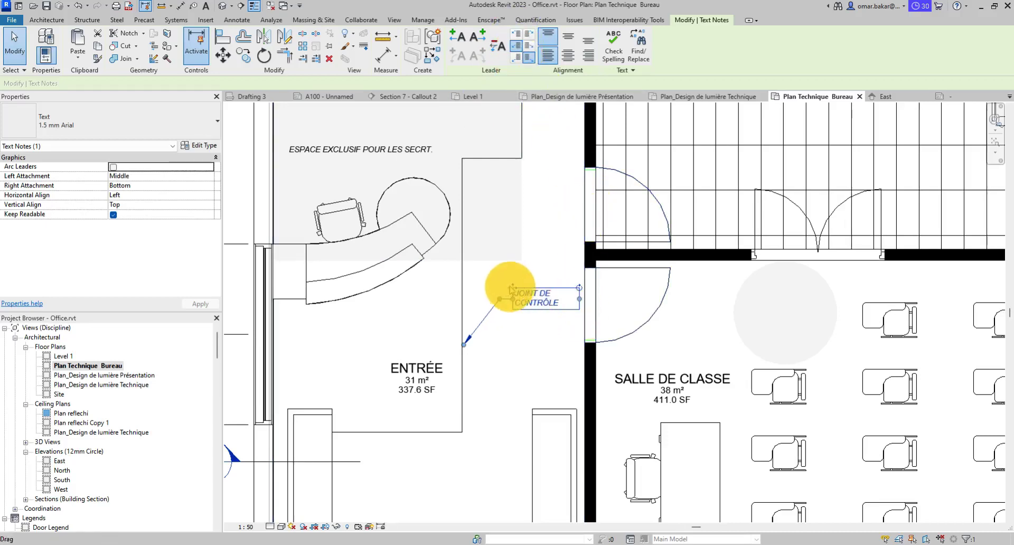
{"action": "mouse_move", "coordinate": [512, 287]}
{"action": "left_mouse_down"}
{"action": "mouse_move", "coordinate": [489, 285]}
{"action": "mouse_move", "coordinate": [499, 276]}
{"action": "left_mouse_up"}
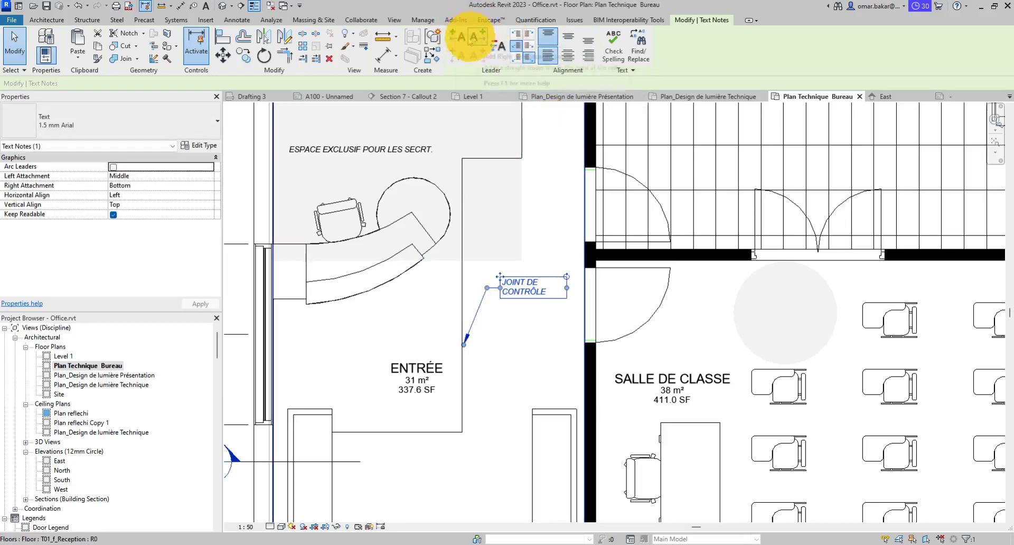
Add a straight right leader to the note, ending on the upper horizontal detail line, with its elbow above the text.
{"action": "left_click", "coordinate": [483, 38]}
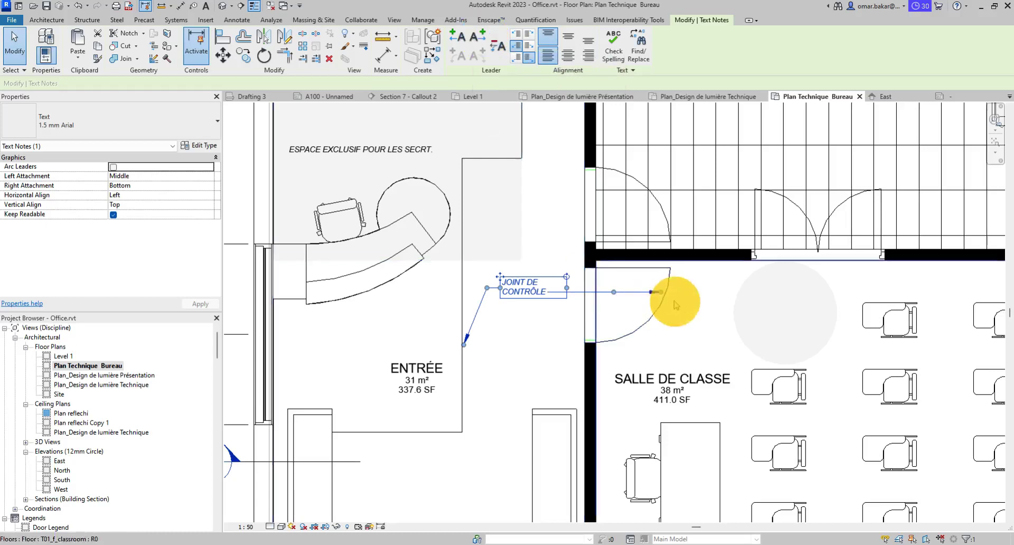
{"action": "left_click_drag", "start_coordinate": [663, 292], "coordinate": [504, 158]}
{"action": "left_click_drag", "start_coordinate": [519, 218], "coordinate": [533, 210]}
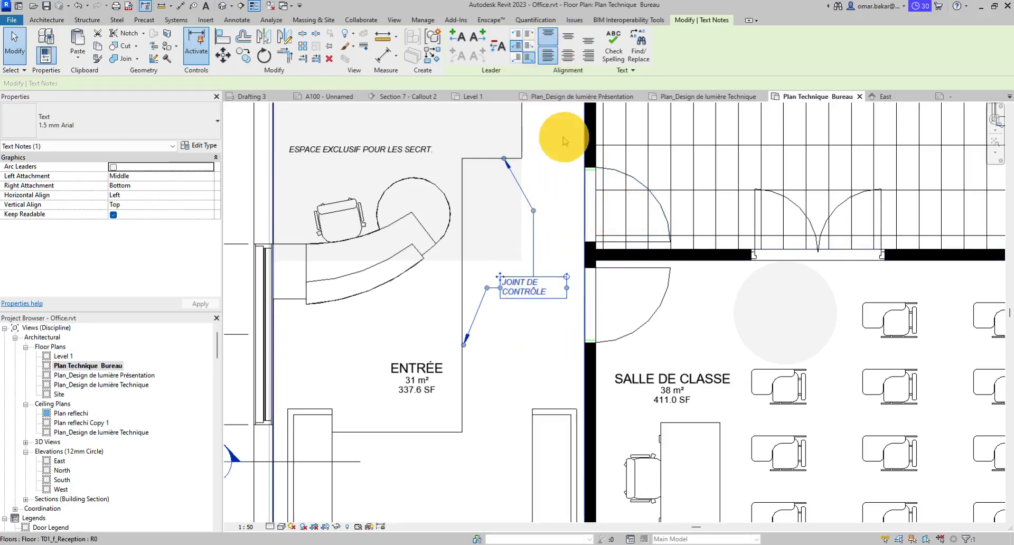
Set the note's vertical alignment to Middle, try centred text before restoring left alignment, and clear the selection.
{"action": "left_click", "coordinate": [568, 36]}
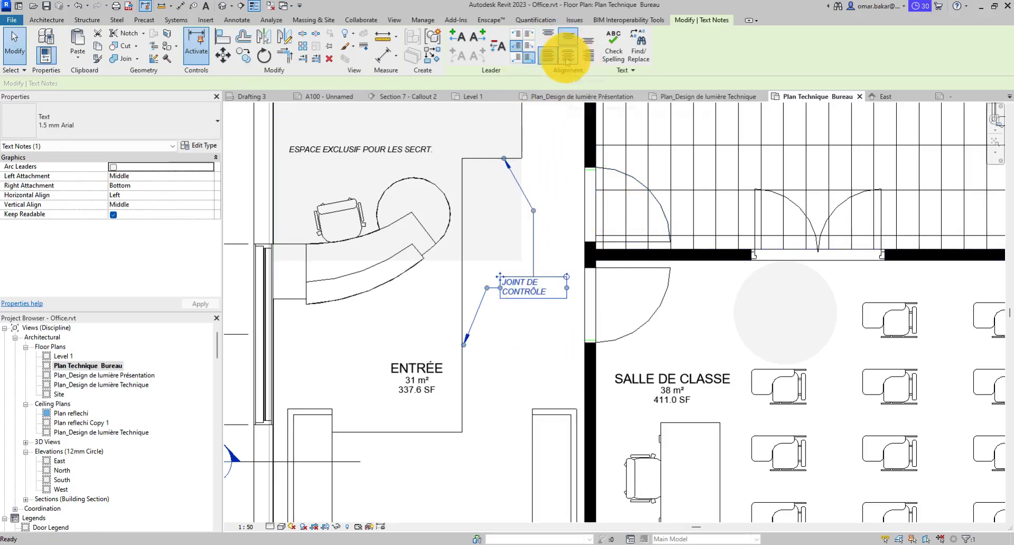
{"action": "left_click", "coordinate": [567, 55]}
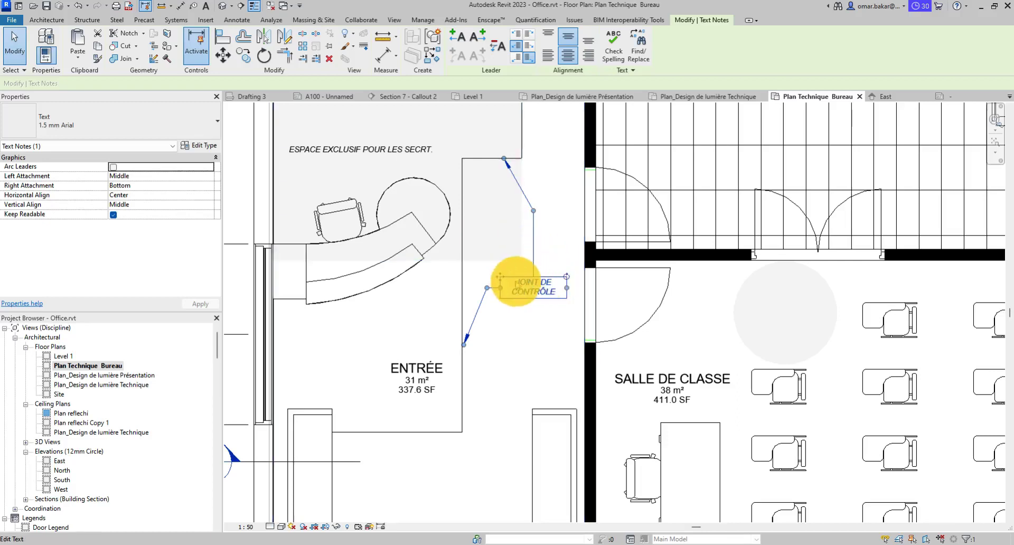
{"action": "left_click", "coordinate": [547, 55]}
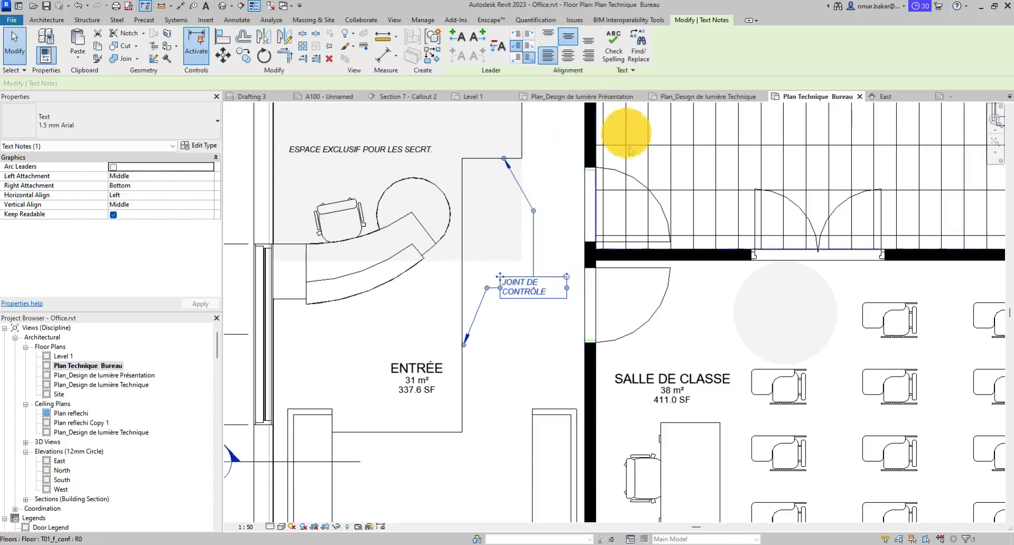
{"action": "left_click", "coordinate": [489, 384]}
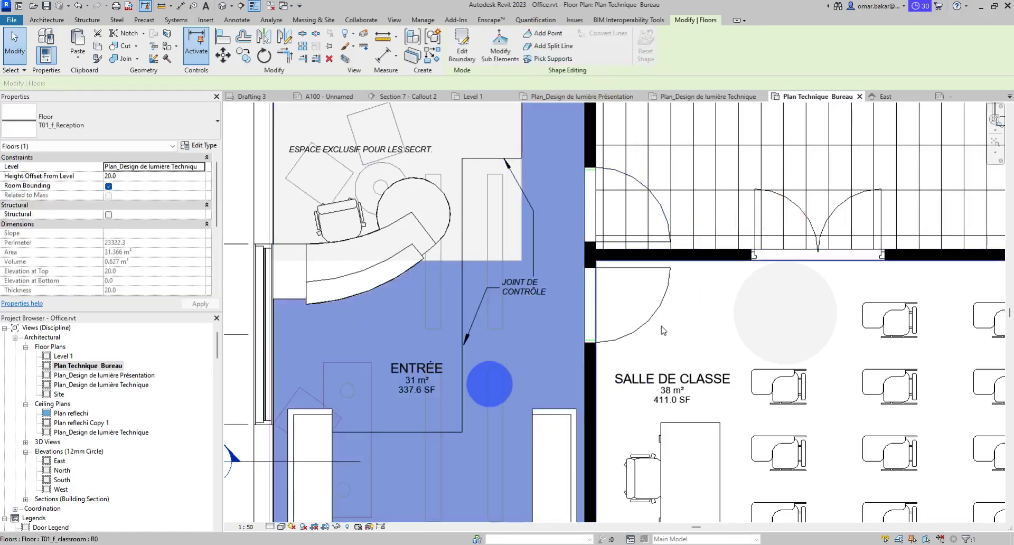
{"action": "scroll", "coordinate": [654, 308], "scroll_direction": "down", "scroll_amount": 4}
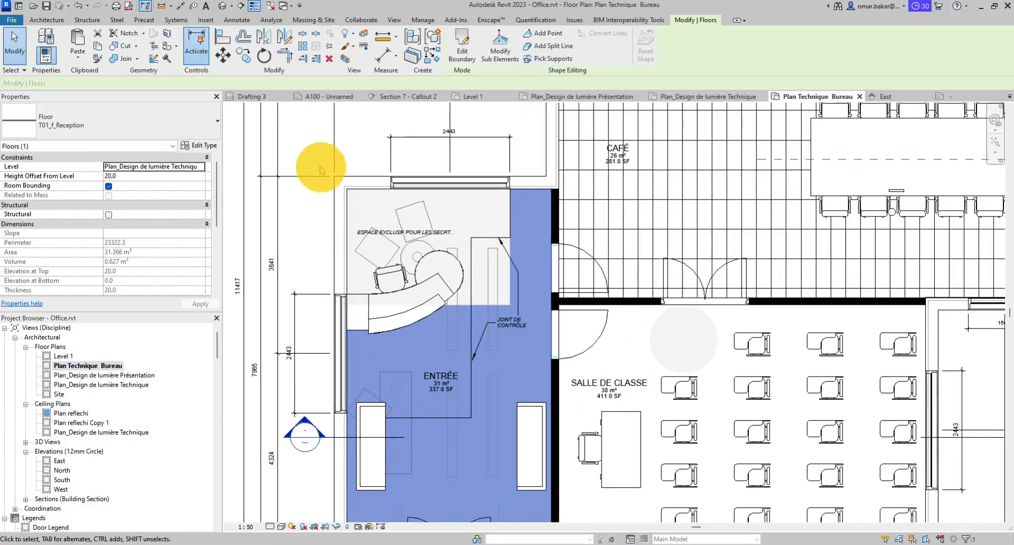
{"action": "left_click", "coordinate": [320, 169]}
{"action": "scroll", "coordinate": [803, 344], "scroll_direction": "down", "scroll_amount": 3}
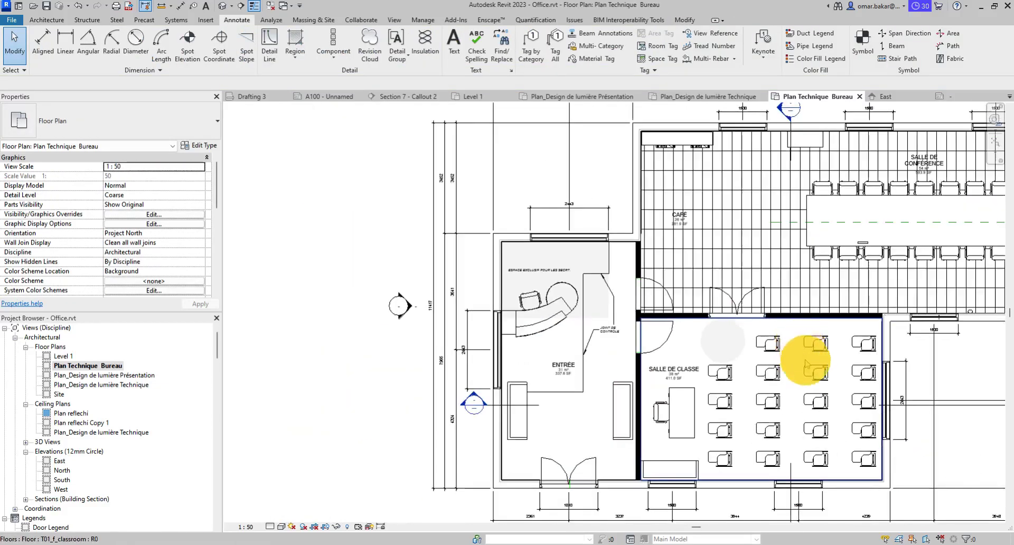
{"action": "middle_click_drag", "start_coordinate": [805, 363], "coordinate": [593, 309]}
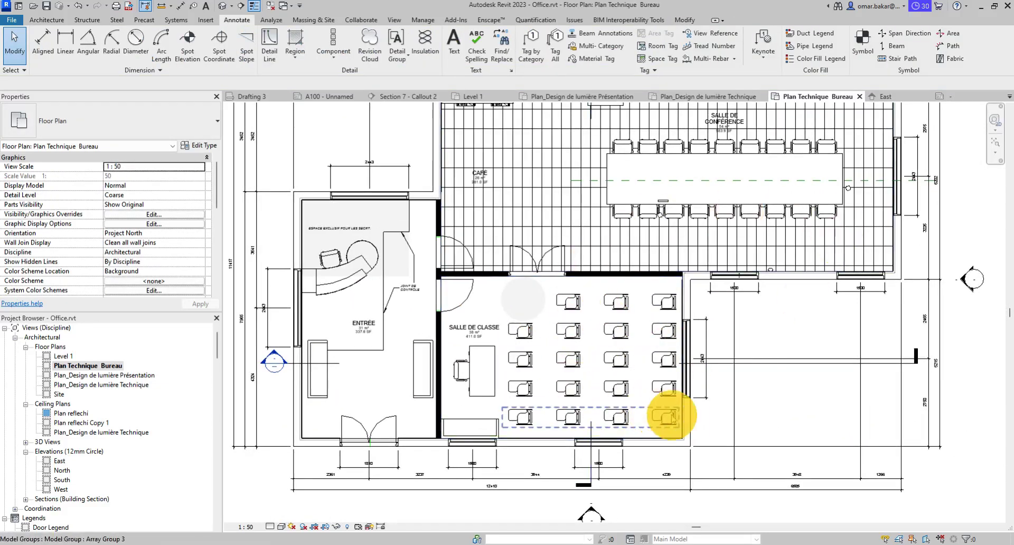